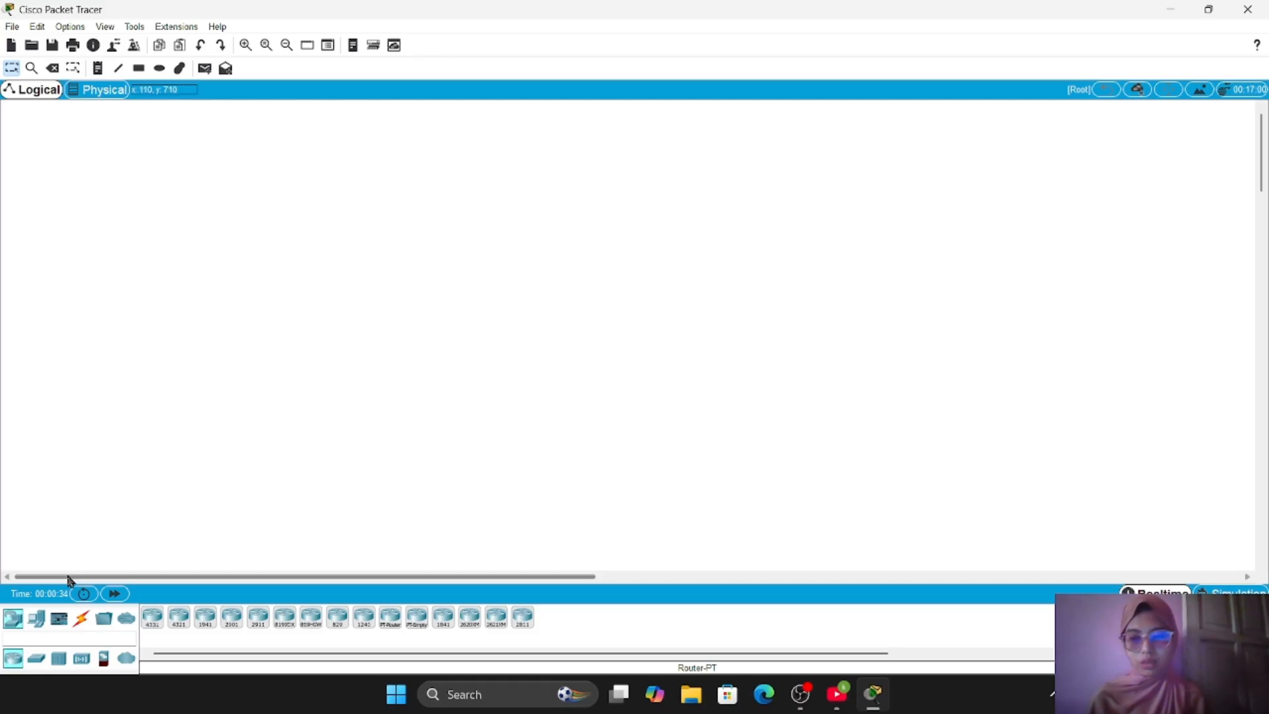
Step: Place two 2960-24TT switches side by side in the workspace and a PC below each of them
left_click(37, 658)
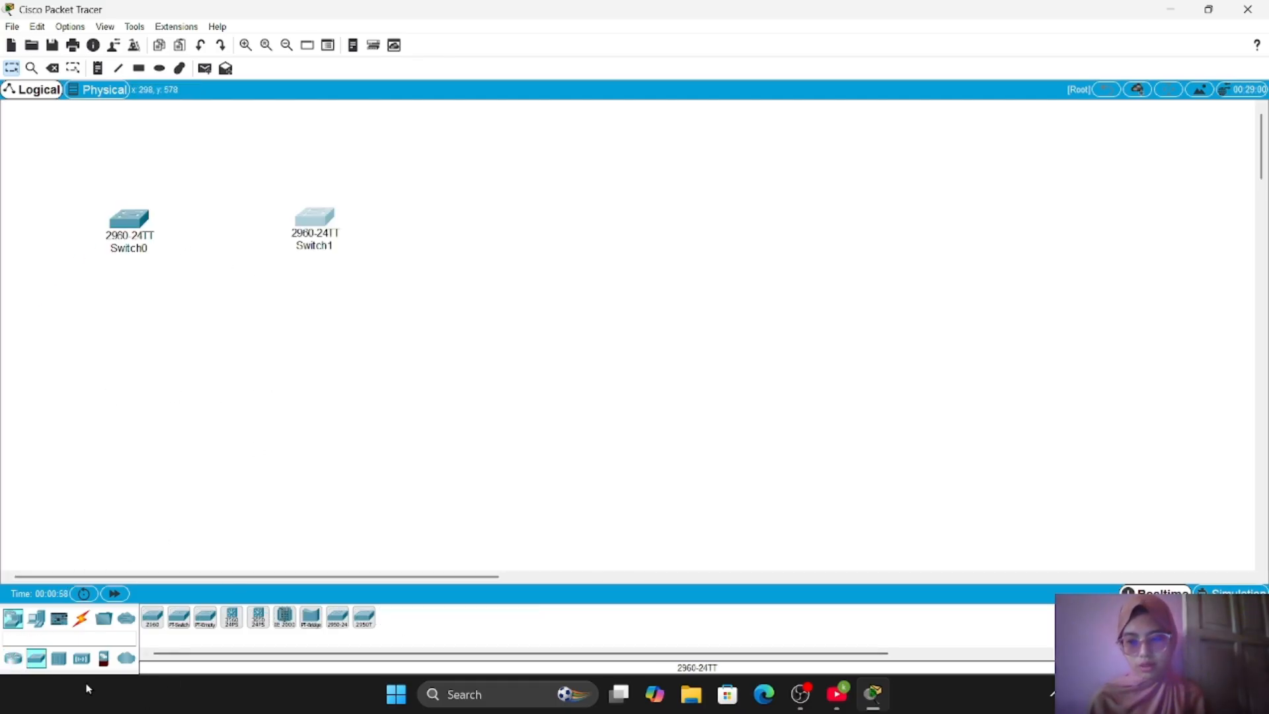
left_click(34, 620)
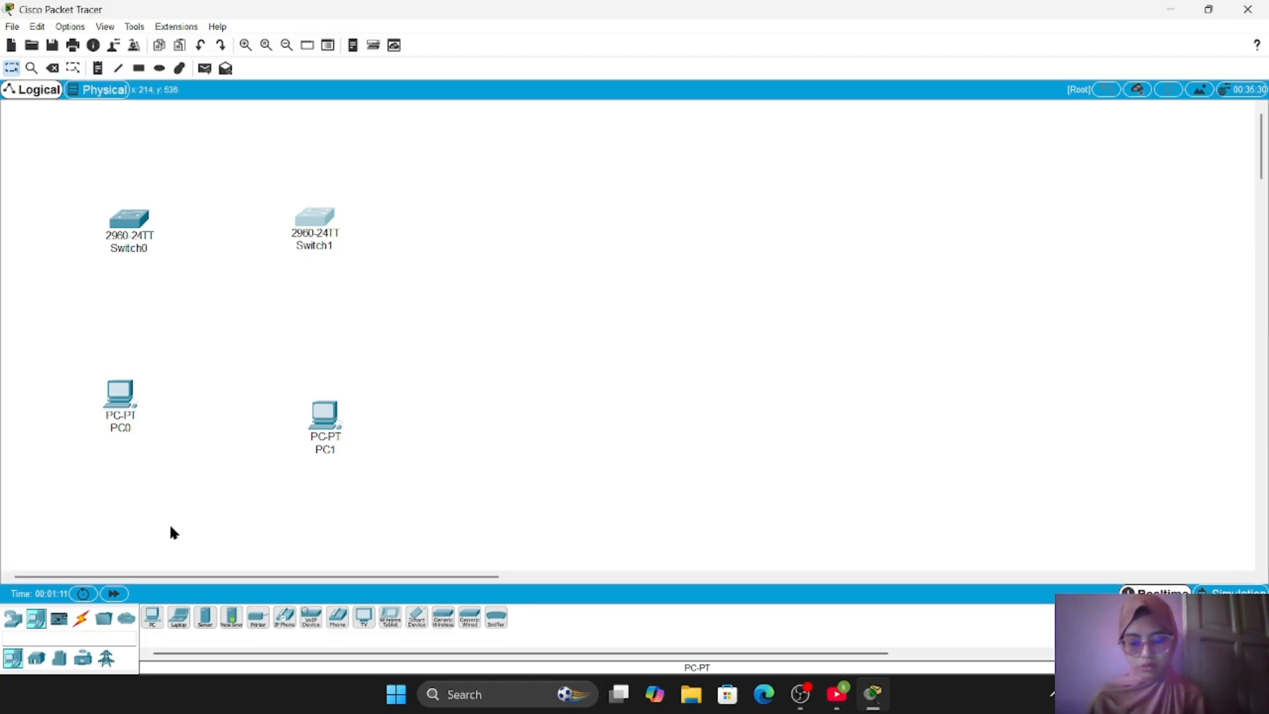
Step: Connect Switch0 to Switch1 with three parallel links using the automatic connection type
left_click(81, 624)
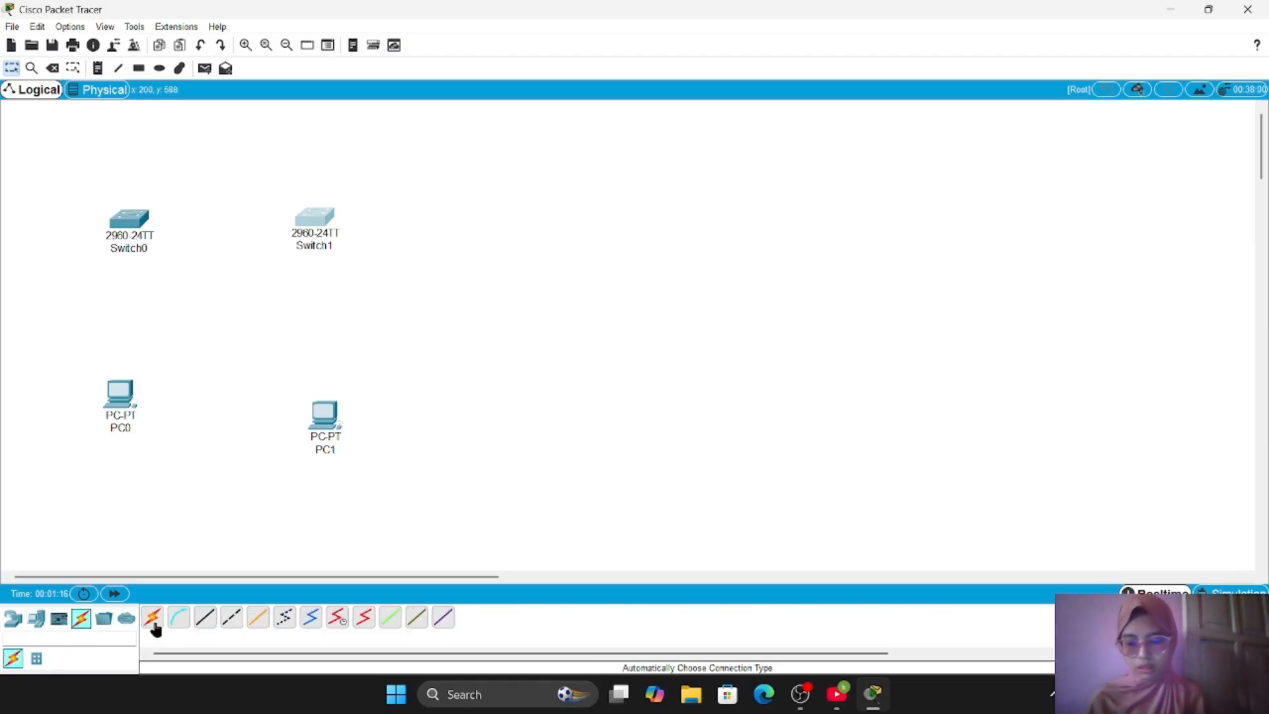
left_click(154, 618)
left_click(130, 221)
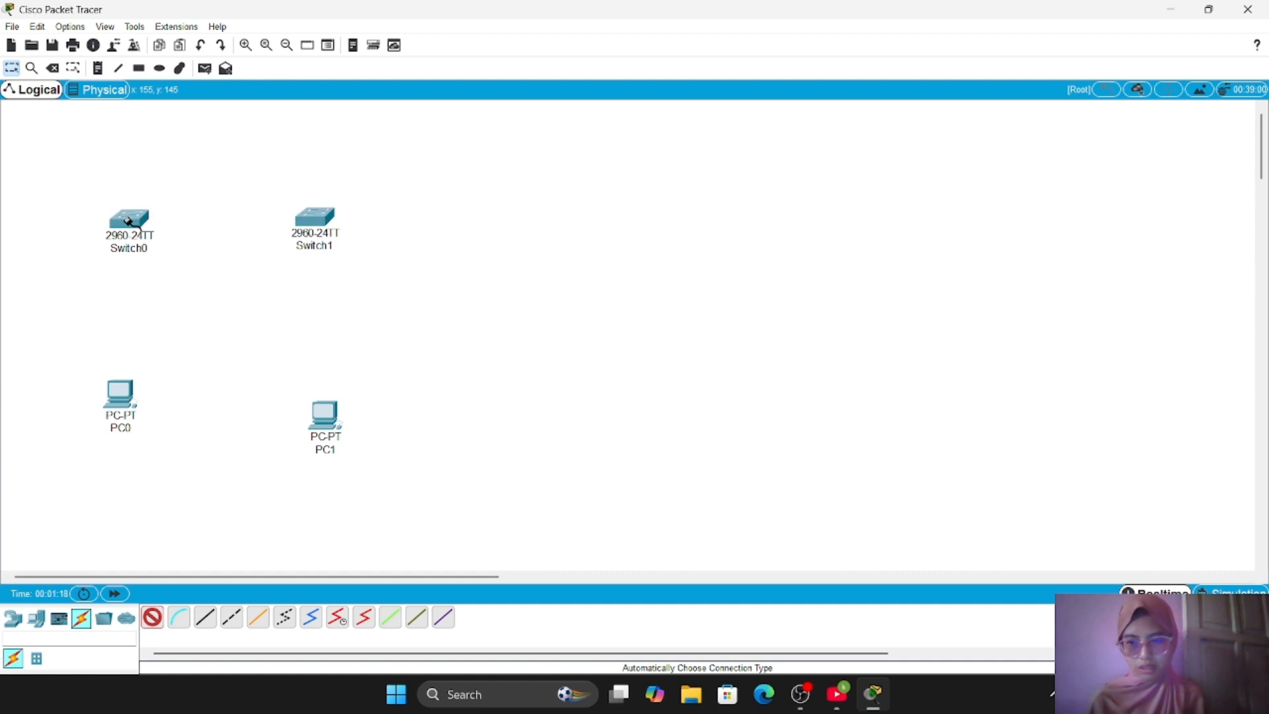
left_click(311, 220)
left_click(153, 618)
left_click(130, 221)
left_click(310, 221)
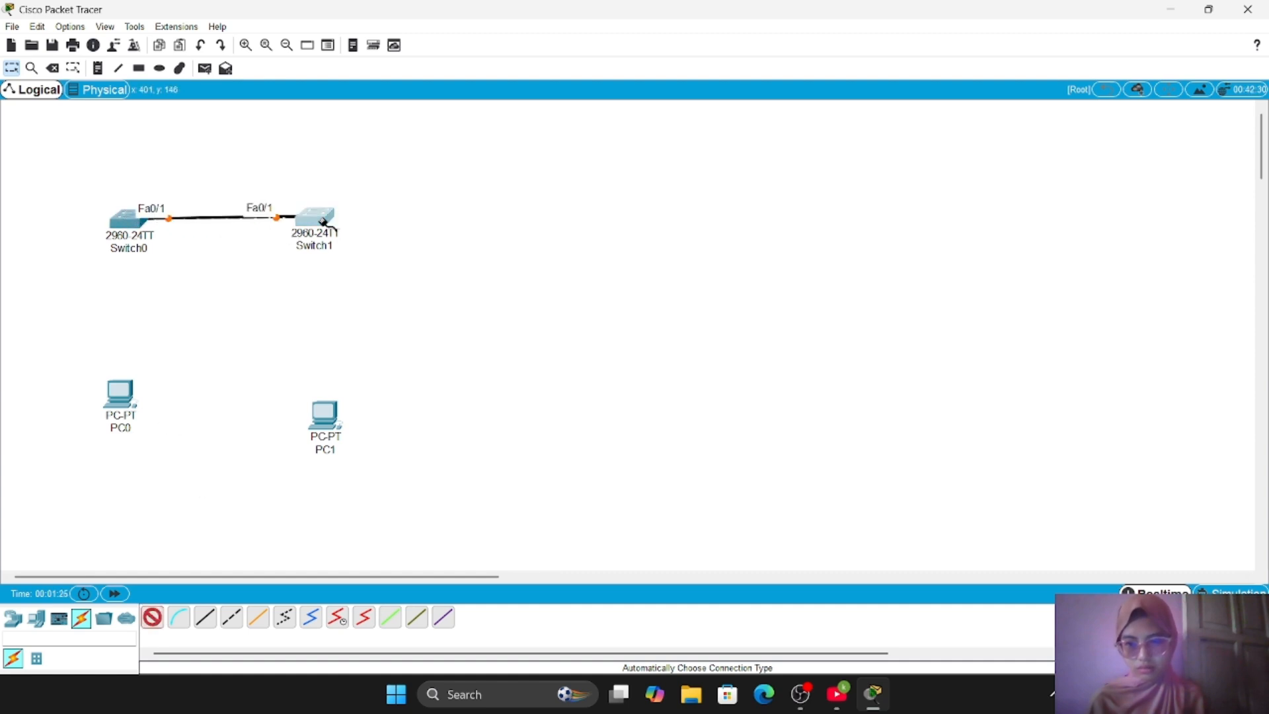
left_click(152, 619)
left_click(130, 221)
left_click(311, 220)
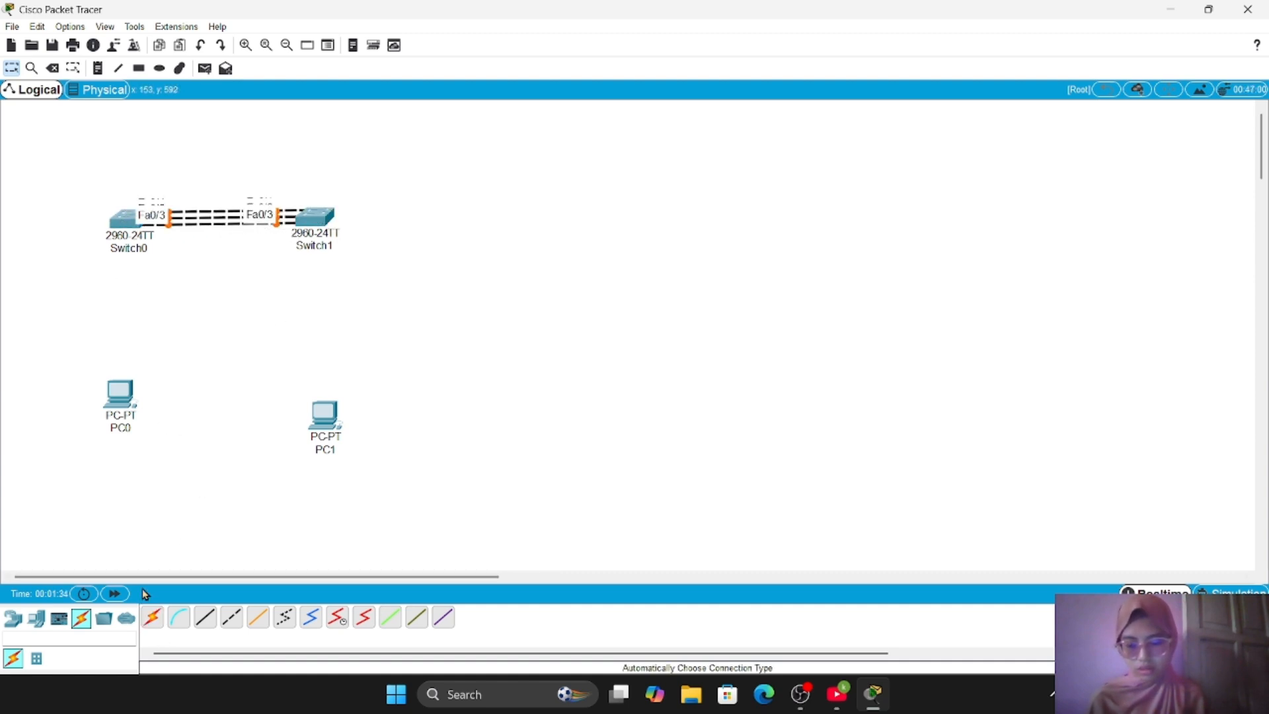
Step: Connect Switch0 to PC0 using the automatic connection type
left_click(153, 618)
left_click(127, 224)
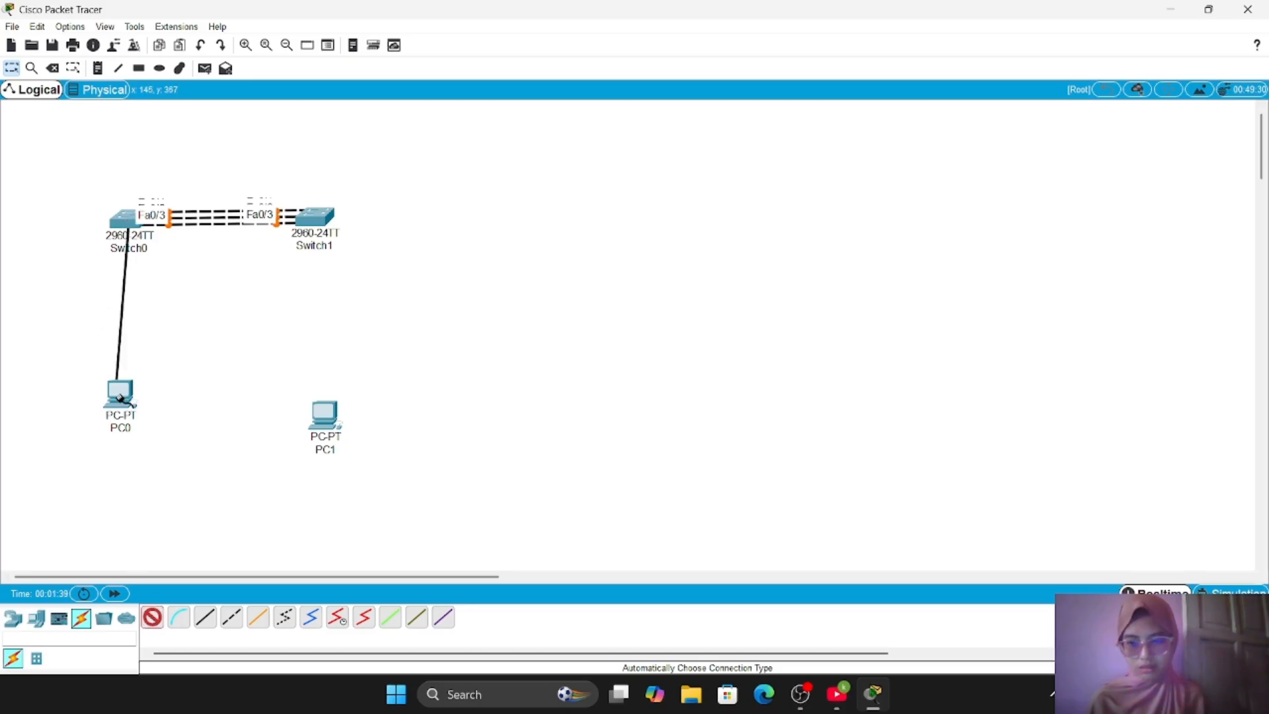
left_click(120, 394)
Step: Connect Switch1 to PC1 using the automatic connection type and align PC1 directly beneath Switch1
left_click(203, 621)
left_click(309, 222)
left_click(227, 287)
left_click(153, 618)
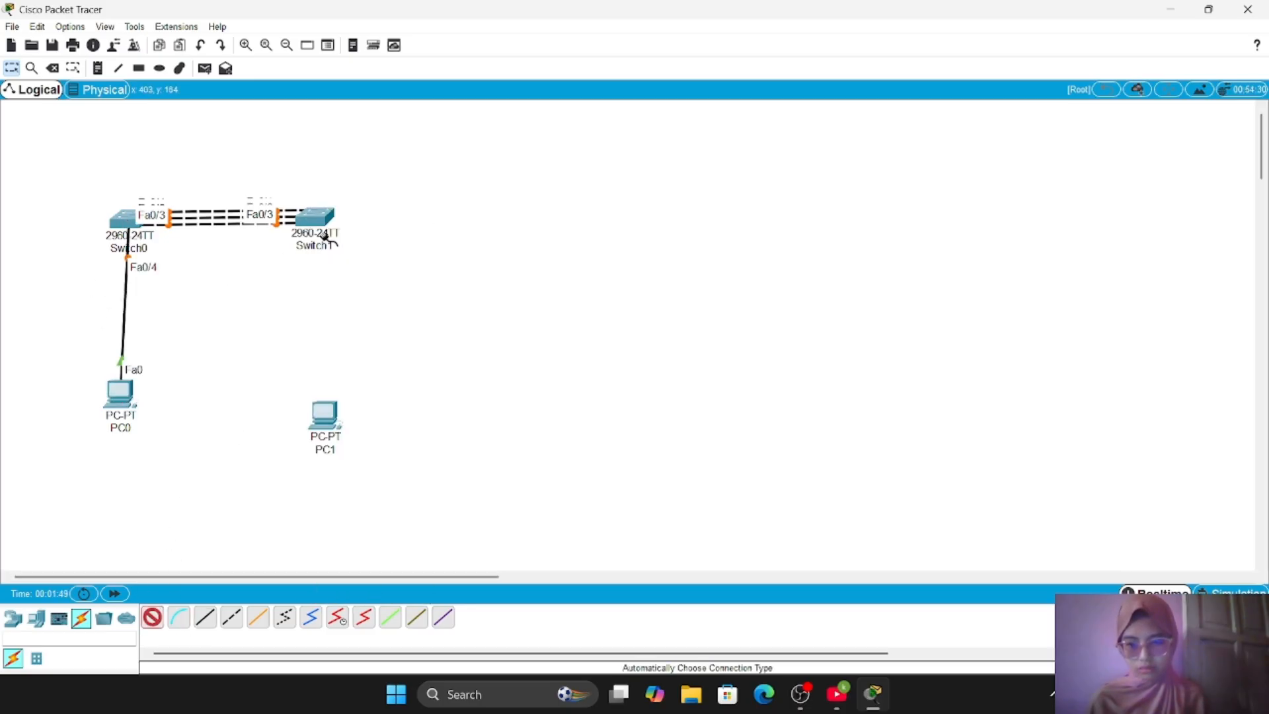
left_click(318, 210)
left_click(330, 417)
left_click_drag(327, 416, 317, 395)
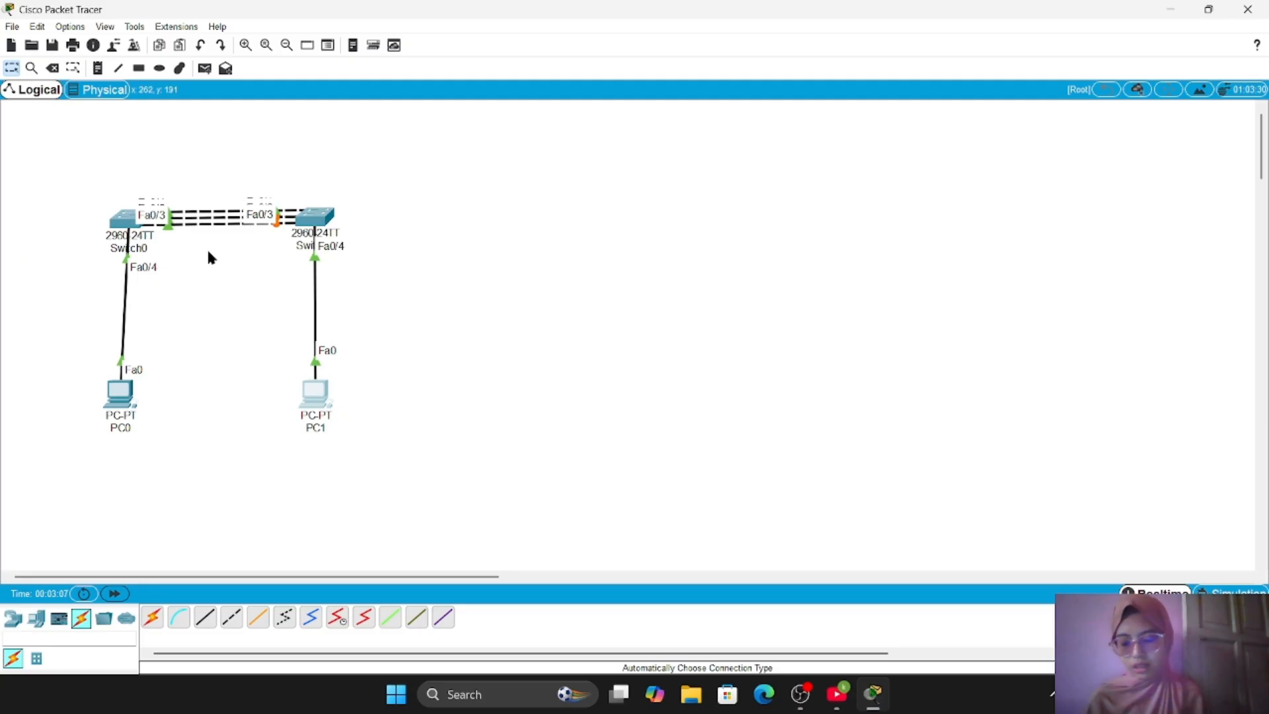
Step: Open Switch0's command line and enter global configuration mode with en and conf t
left_click(130, 222)
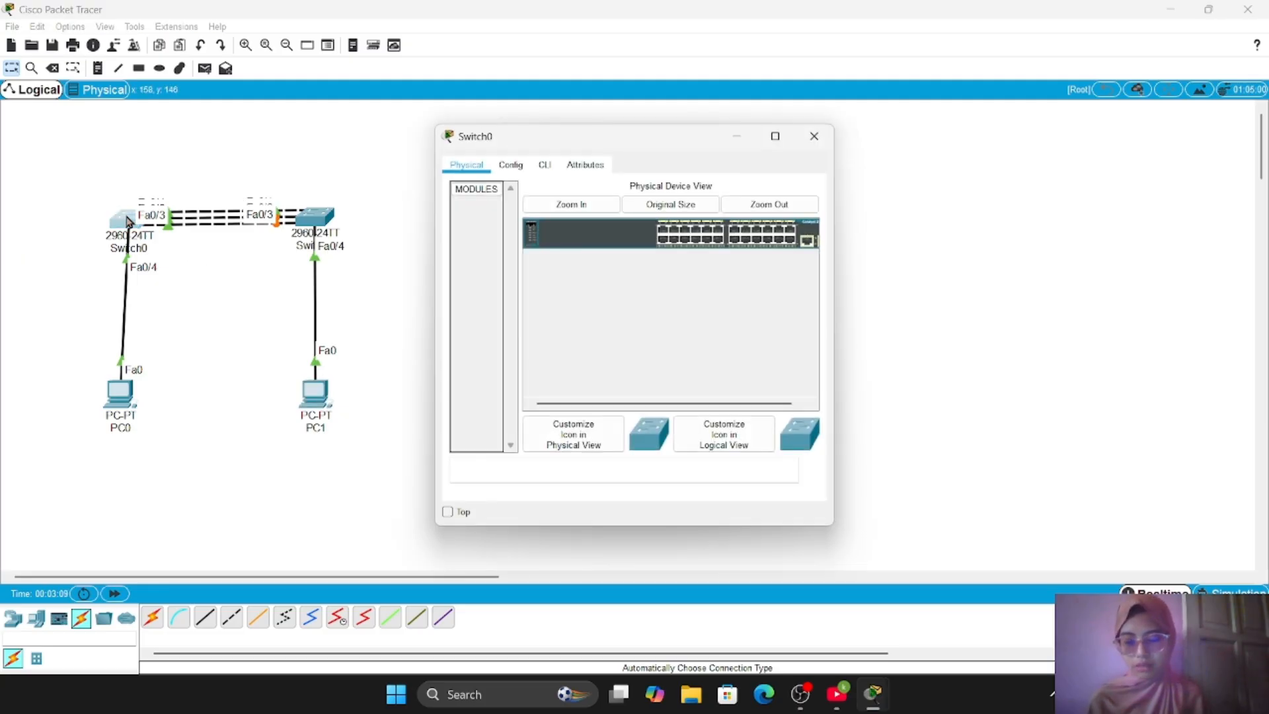
left_click(554, 171)
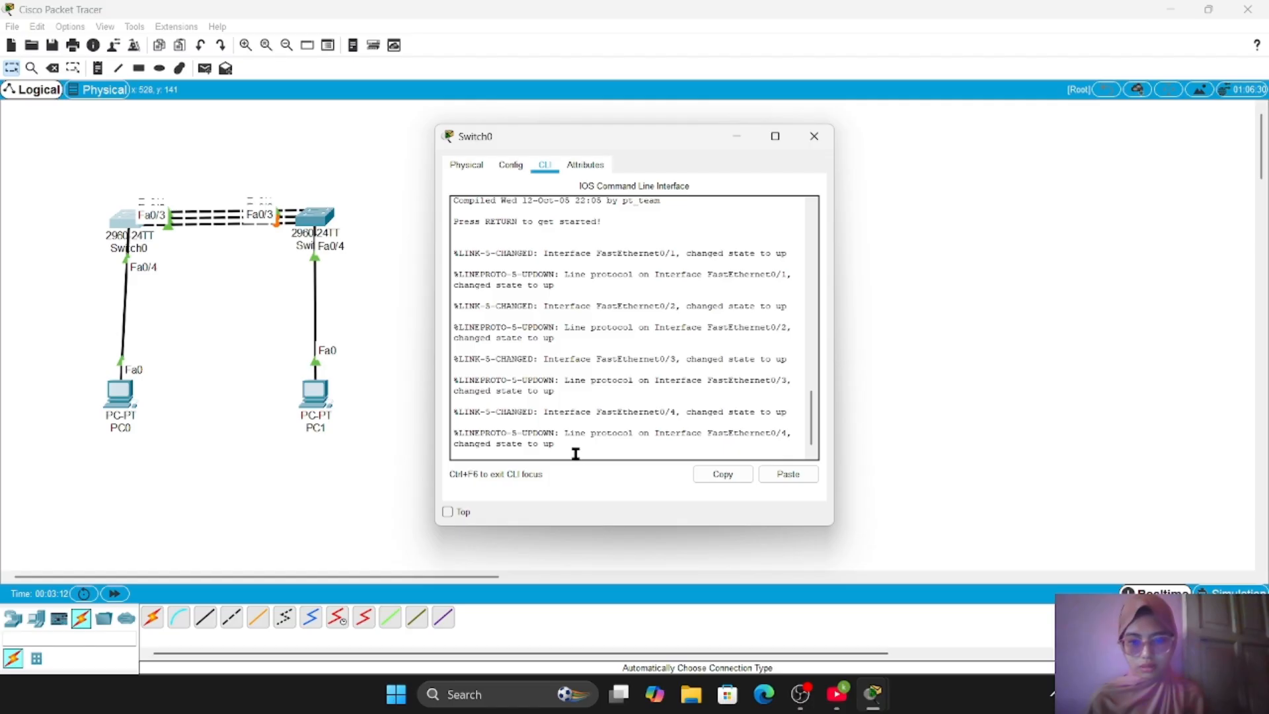
key("Return")
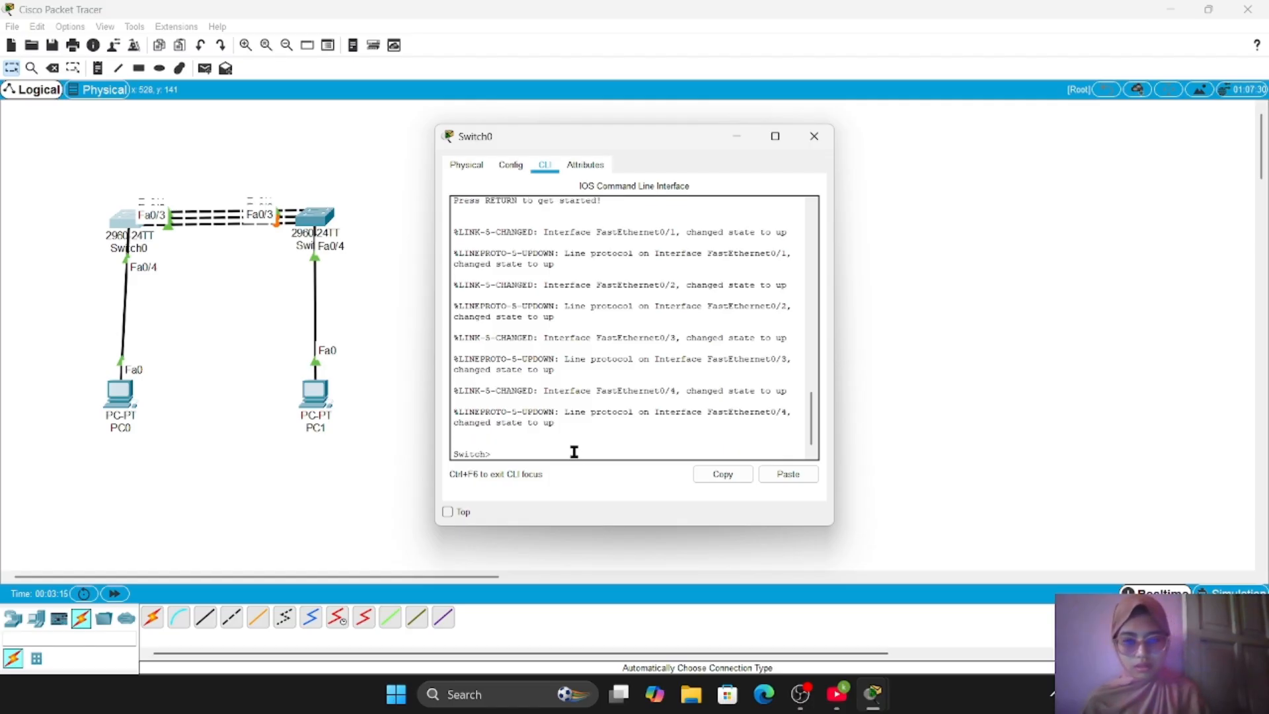
type("e")
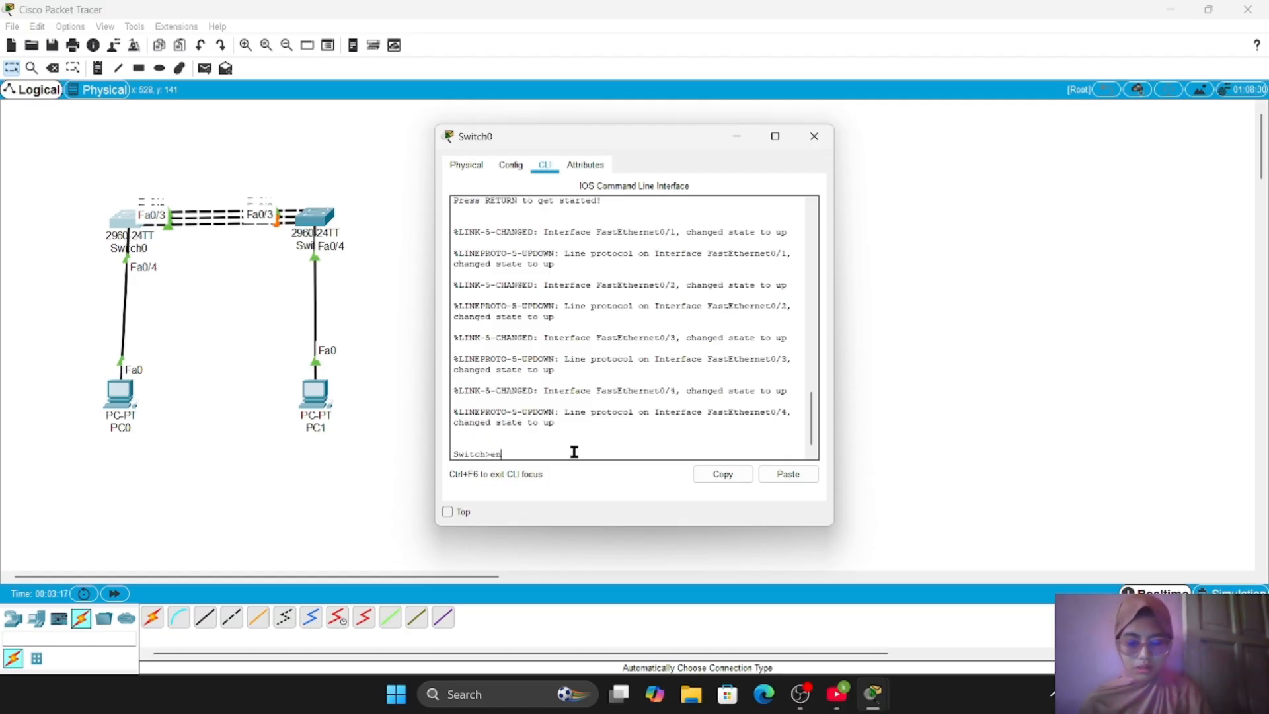
type("n")
key("Return")
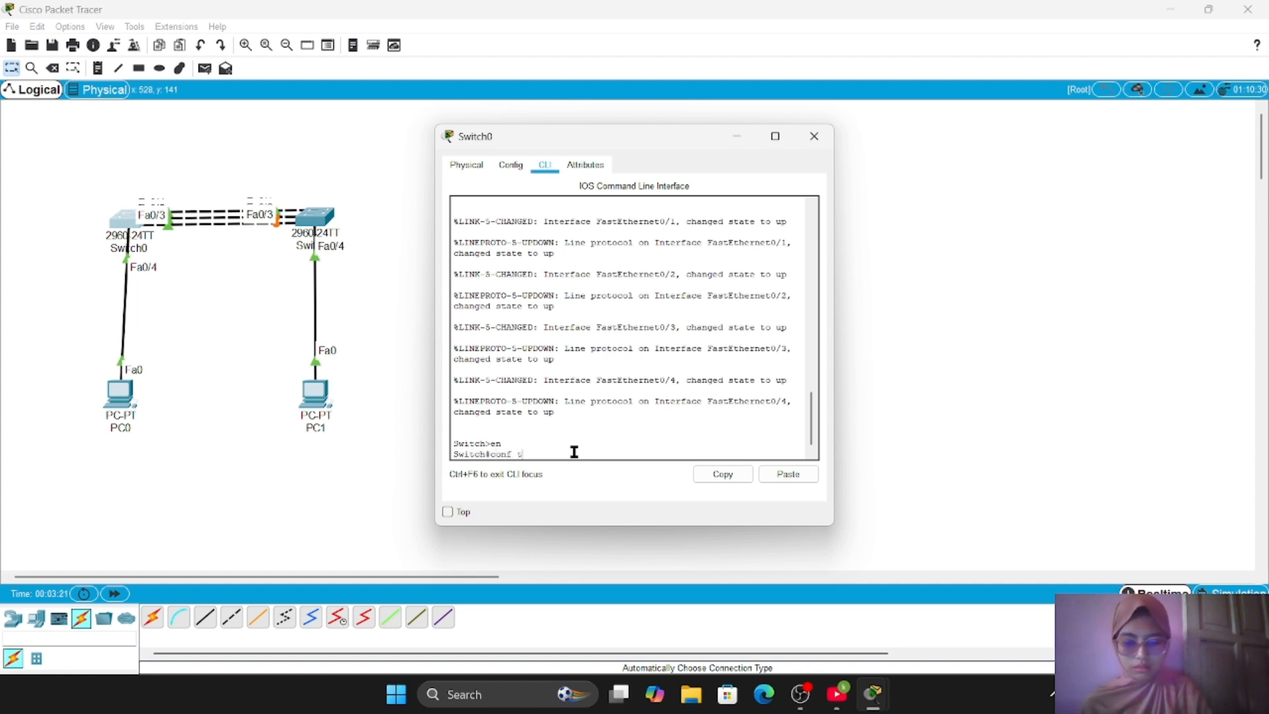
type("conf t")
key("Return")
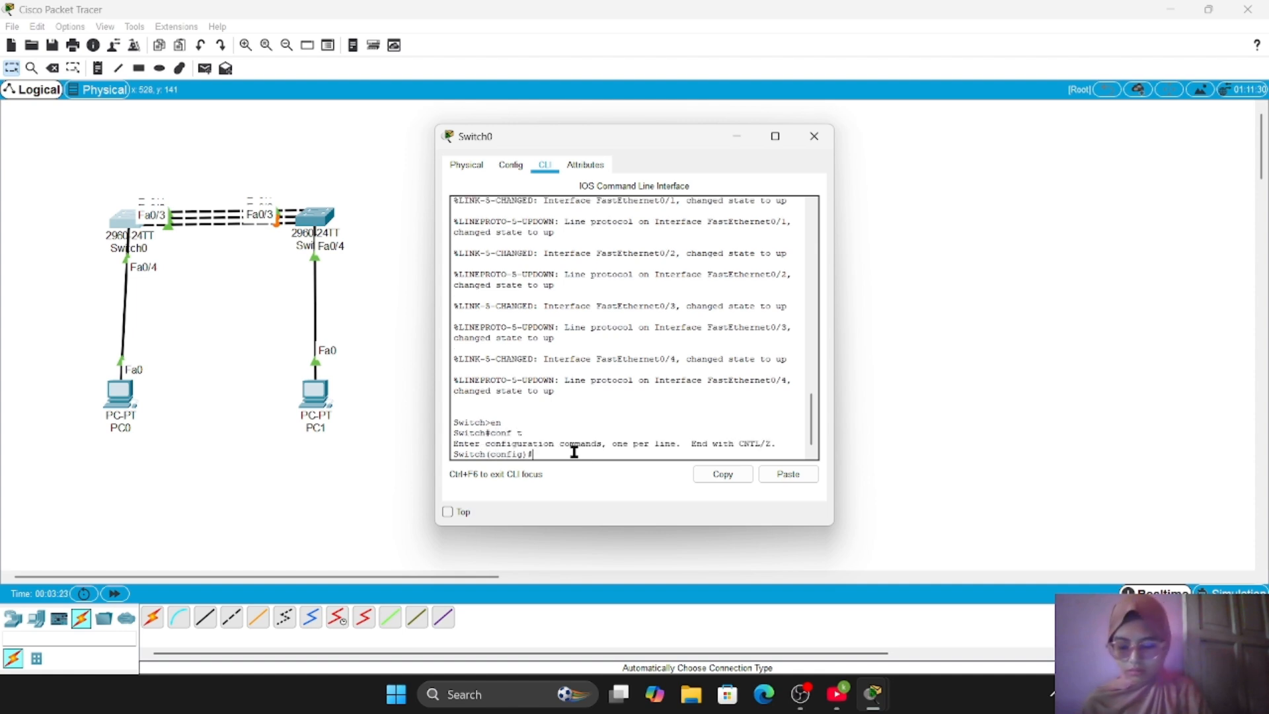
Step: Set Switch0's interface range fa0/1-3 to trunk mode with int ra fa0/1-3 and sw mo tr
type("in")
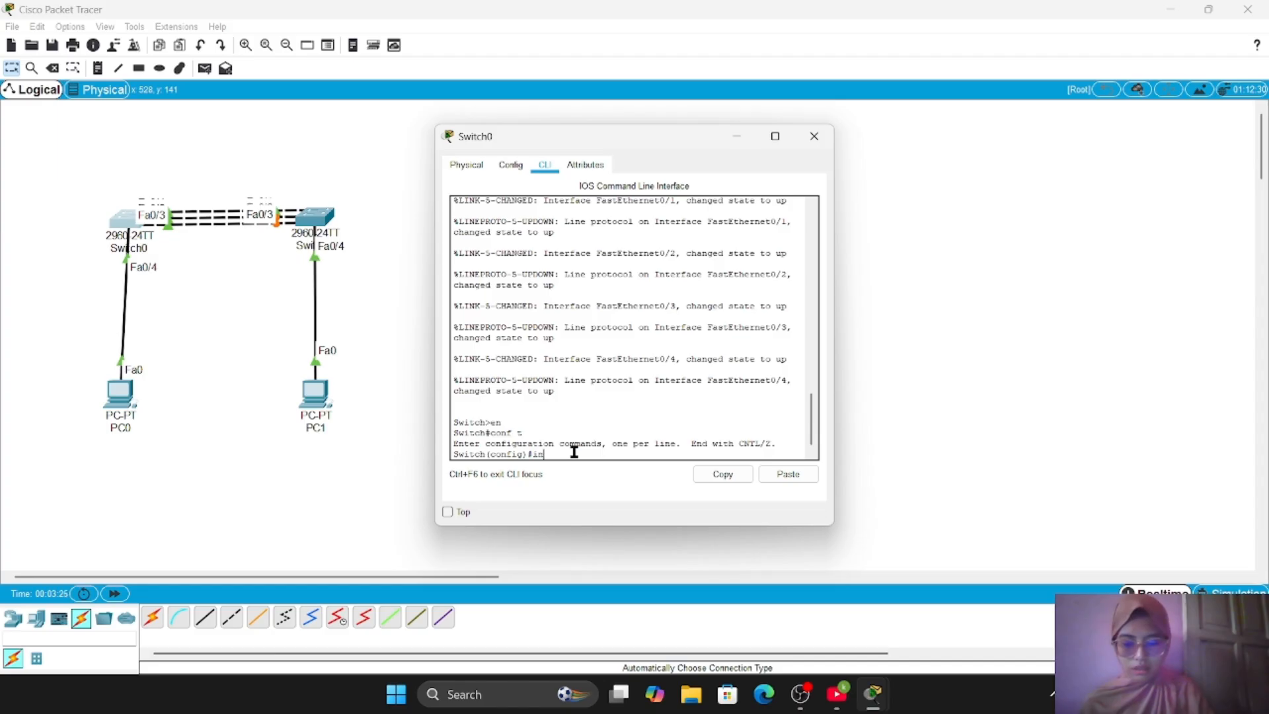
type("t ra")
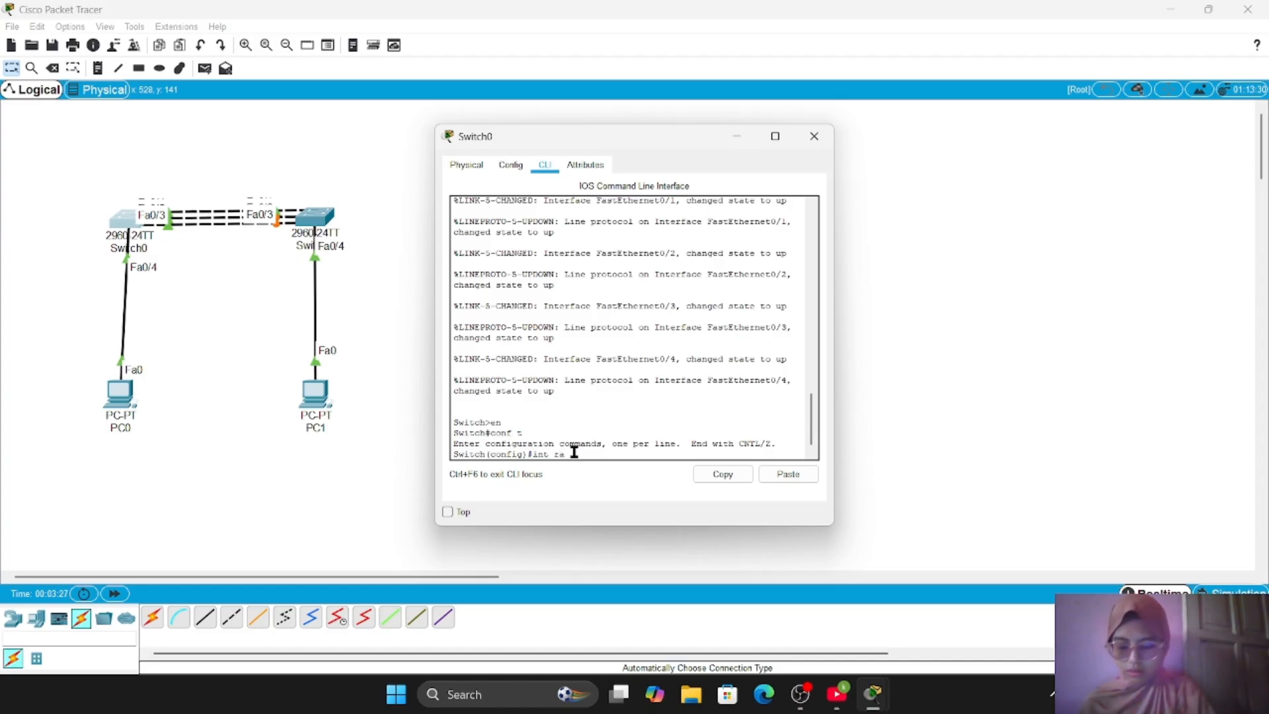
type(" f0")
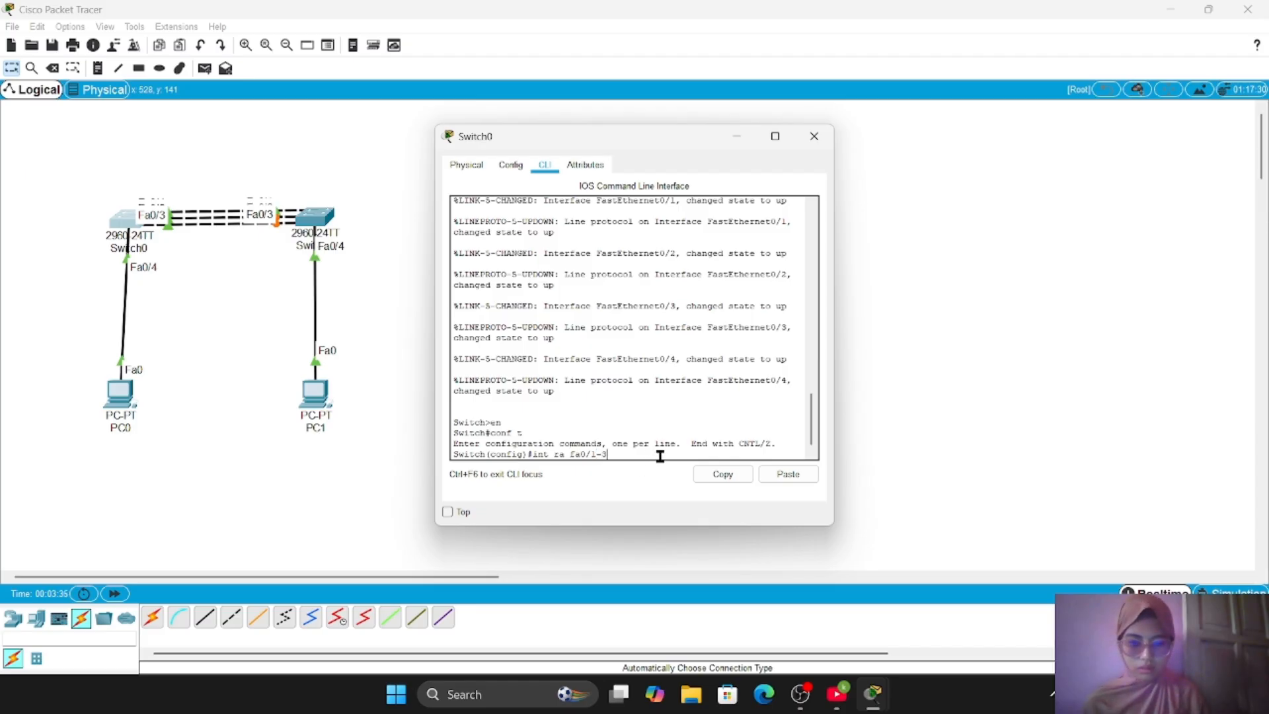
key("Return")
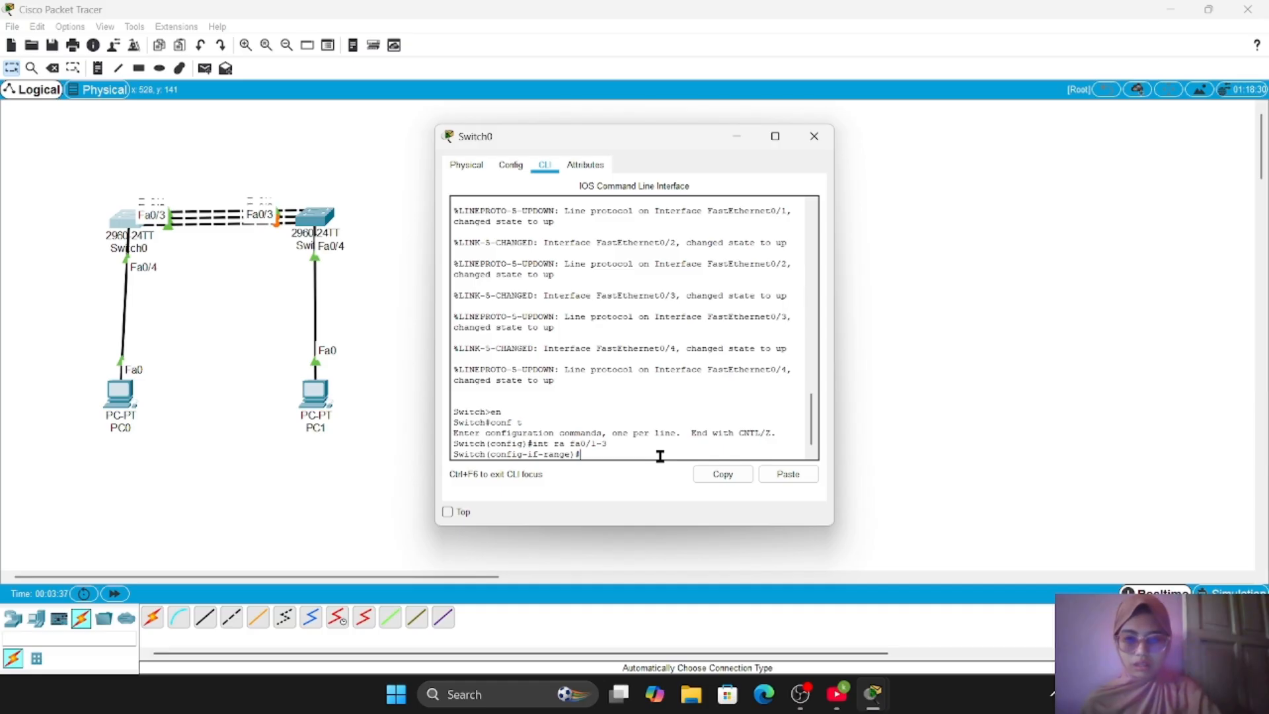
type("sw mo")
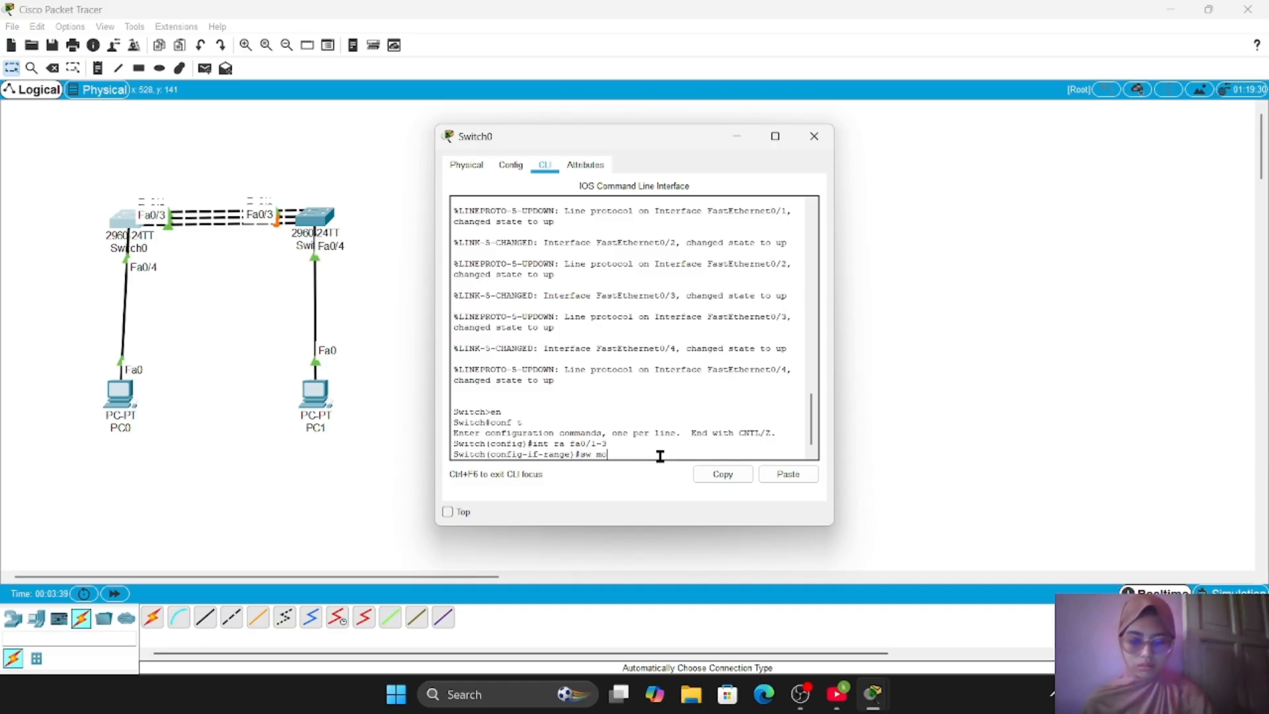
type(" tr")
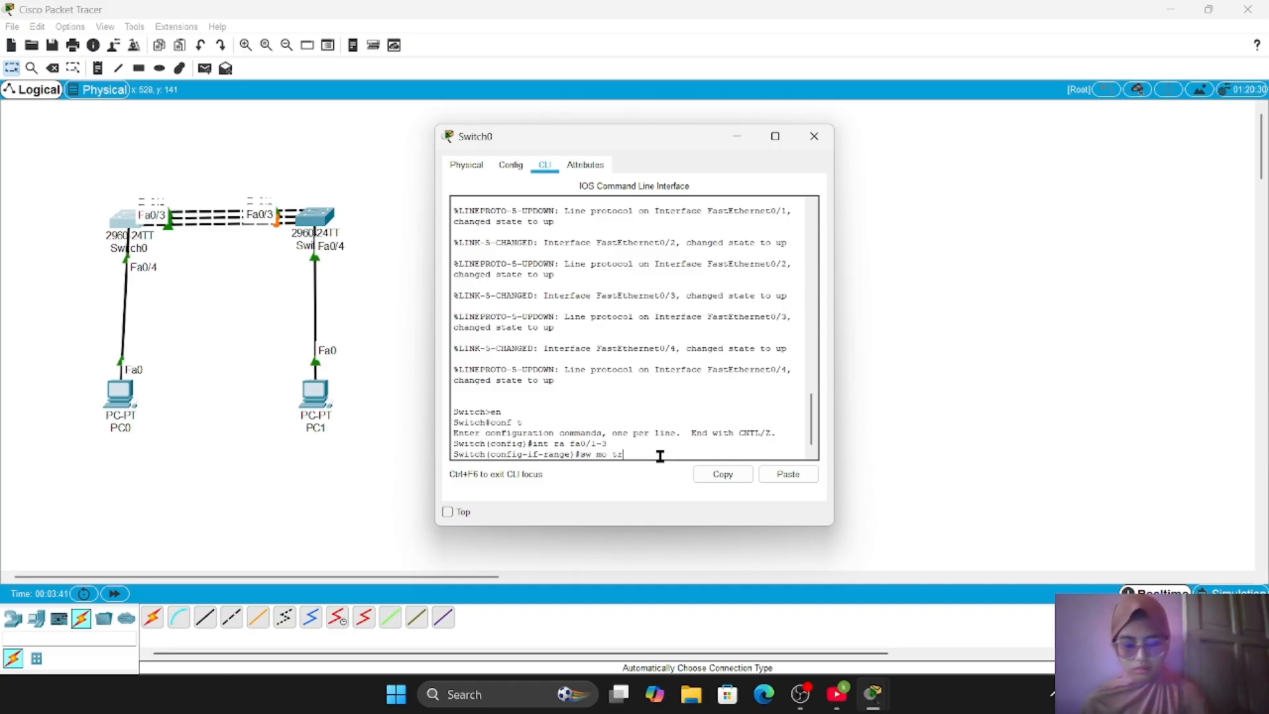
key("Return")
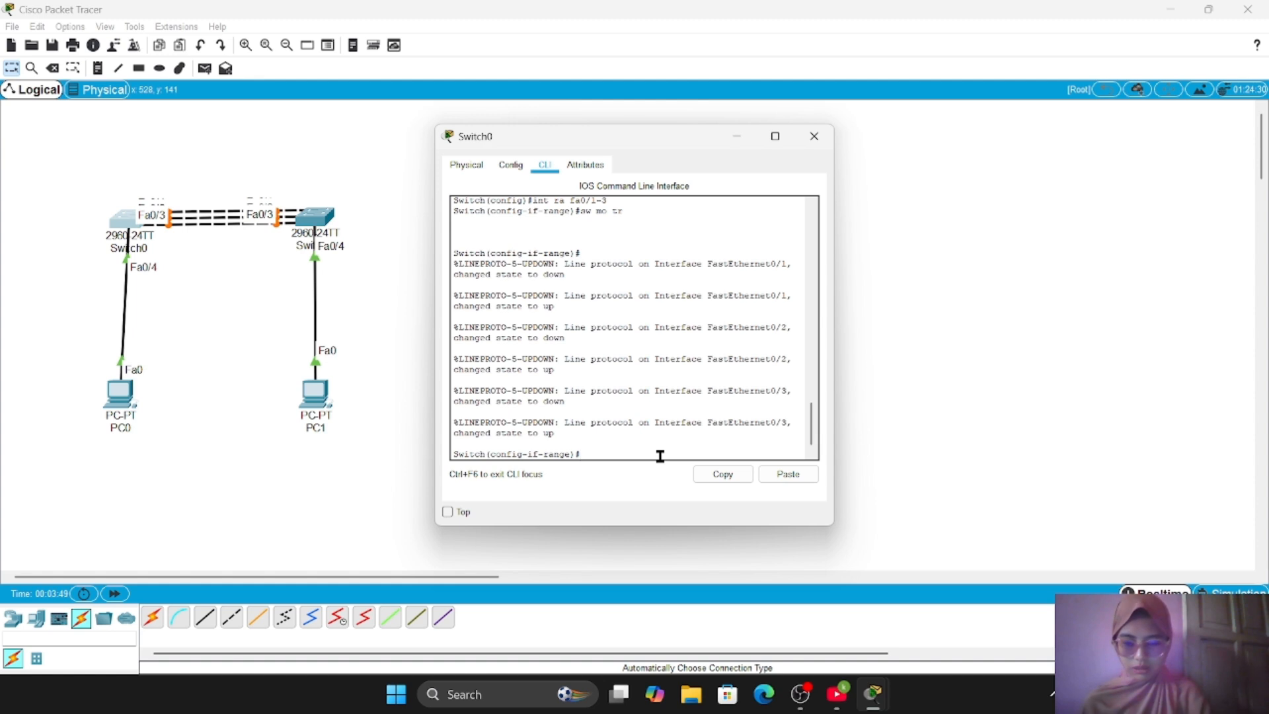
Step: Assign the fa0/1-3 range on Switch0 to an EtherChannel with channel-group 1 mode desirable
type("dh")
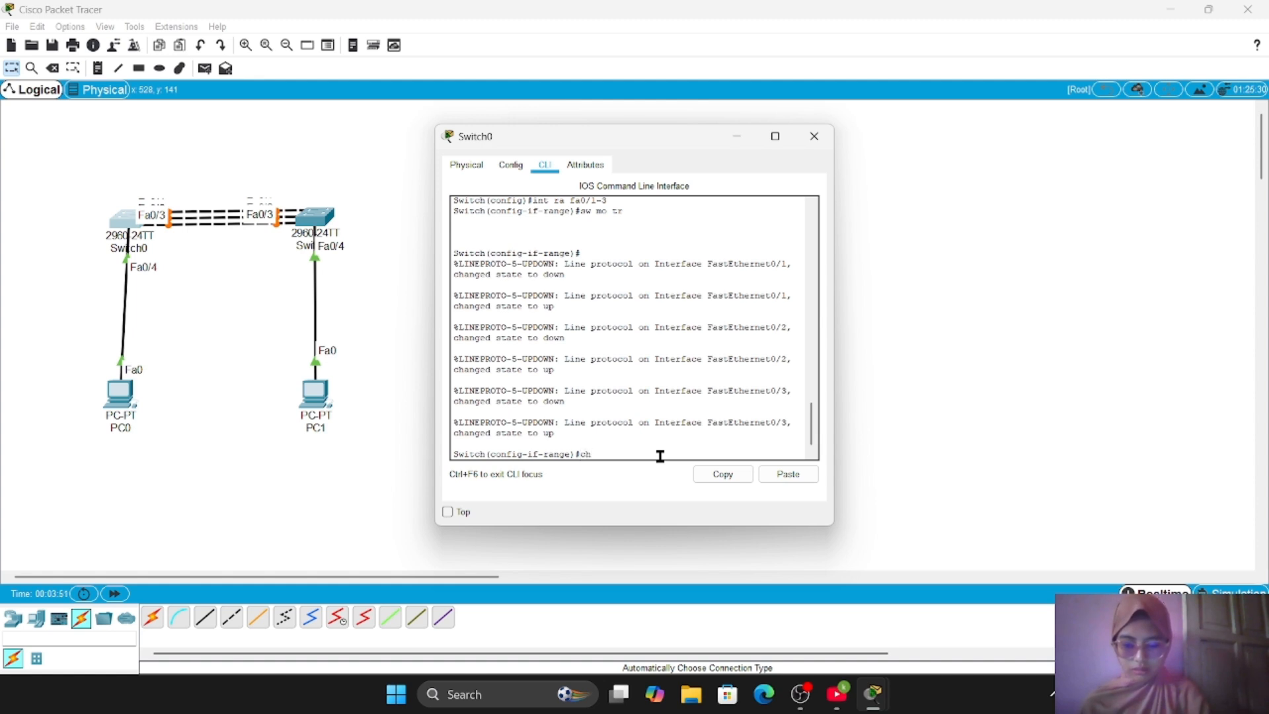
type("anne")
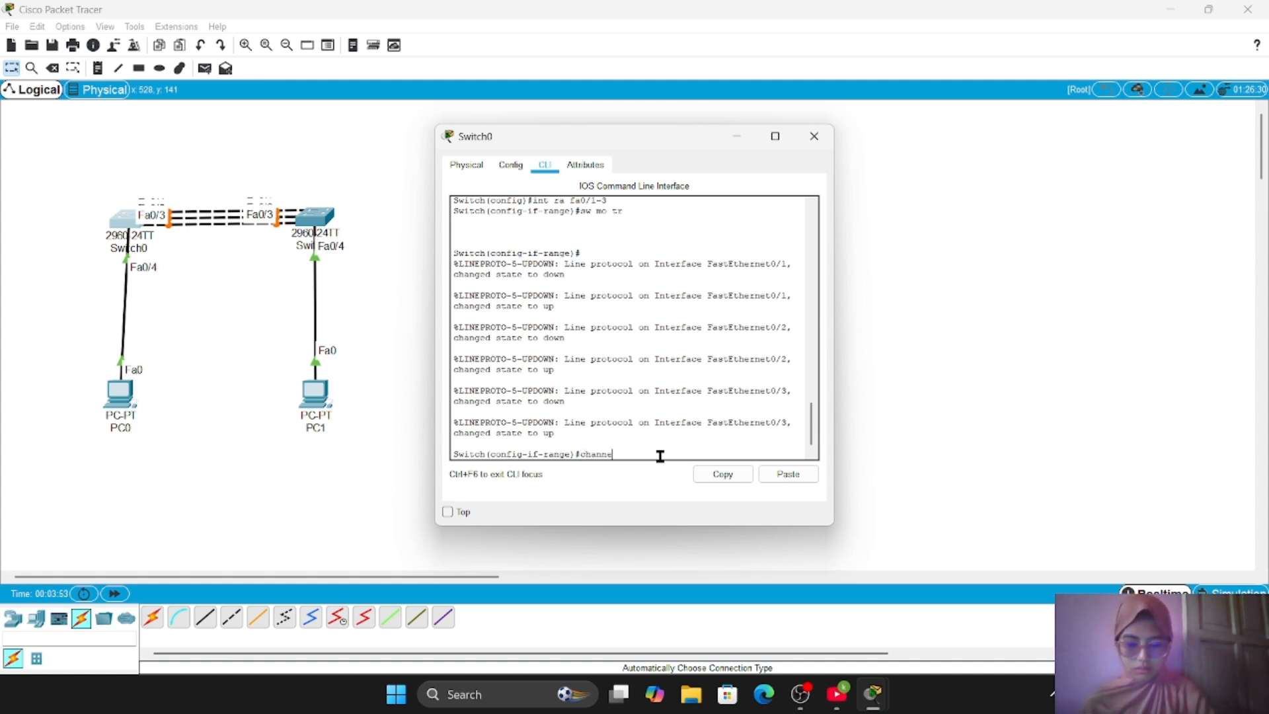
type("l-gr")
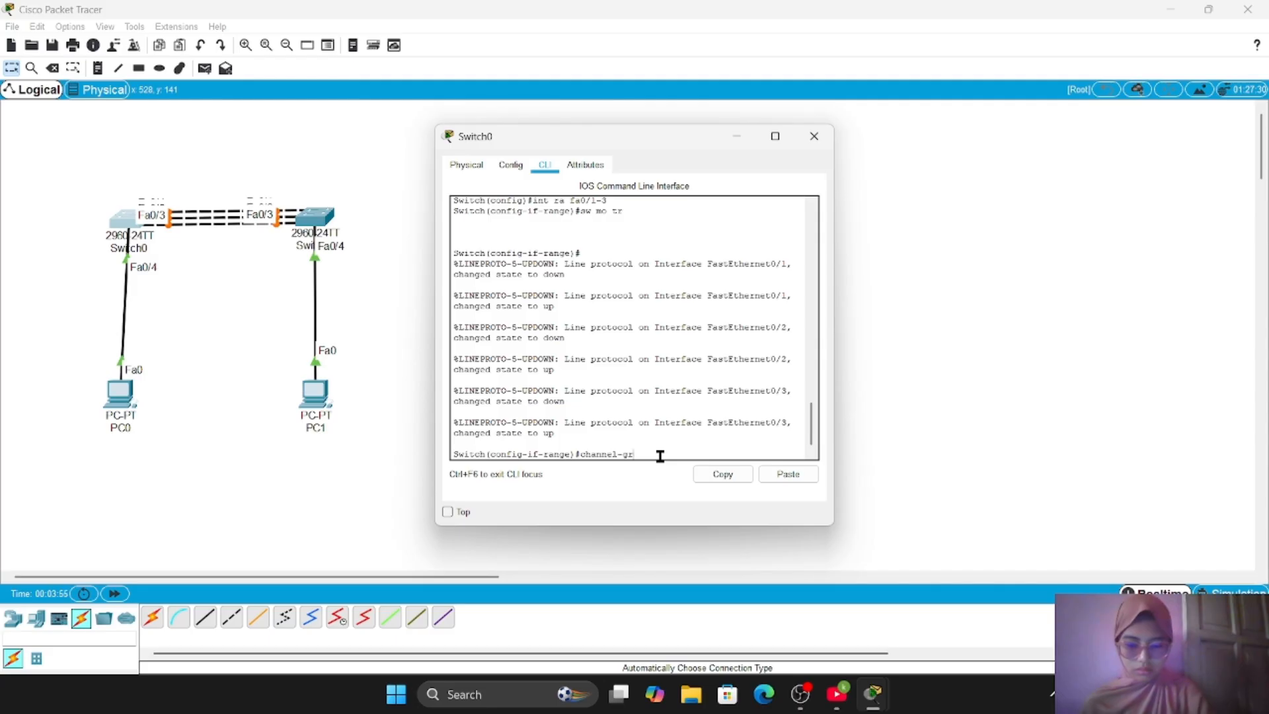
type("oup")
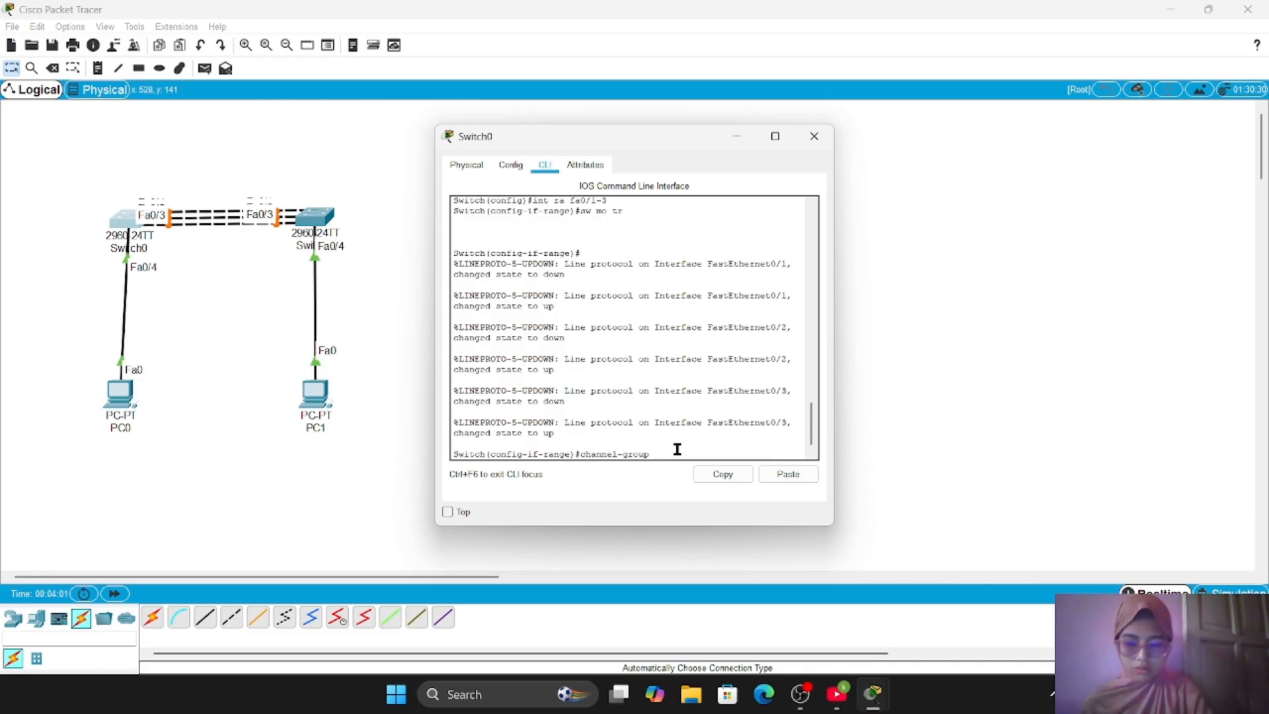
type(" 1 mo ")
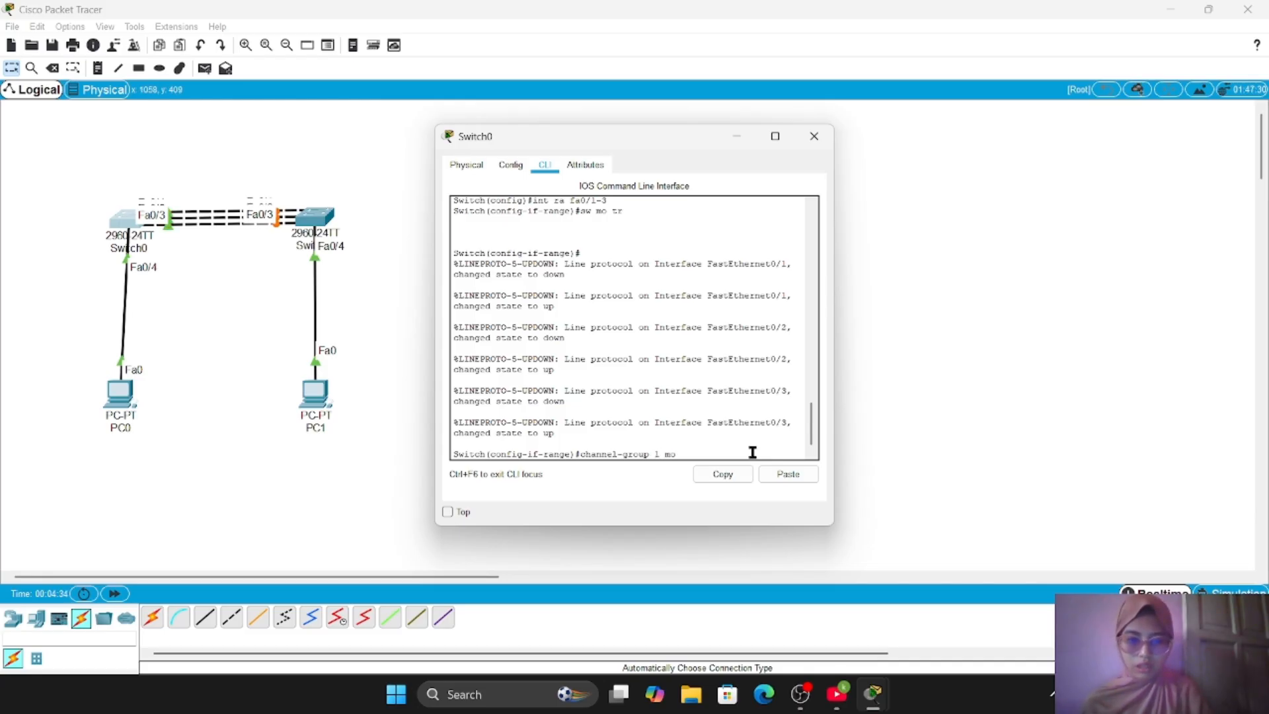
type("de desirable")
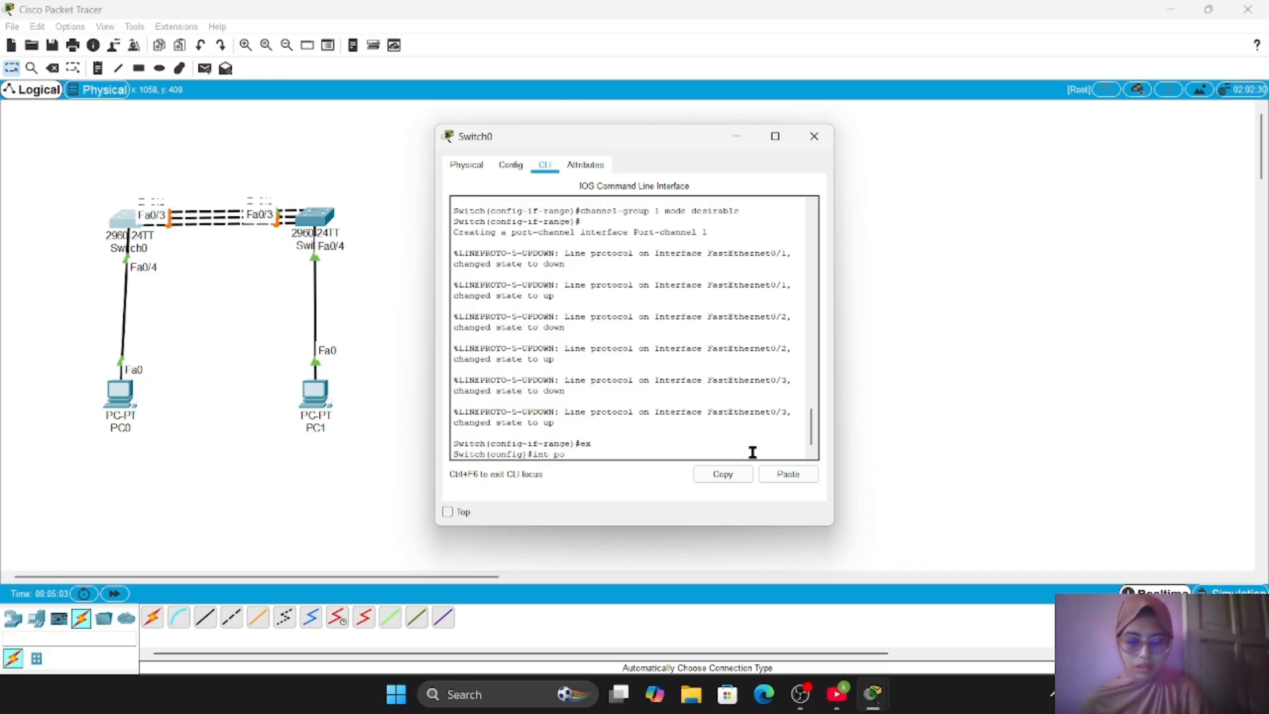
Step: Set Switch0's interface port-channel 1 to trunk mode with sw mo tr and exit to global configuration mode
type("rt-cha")
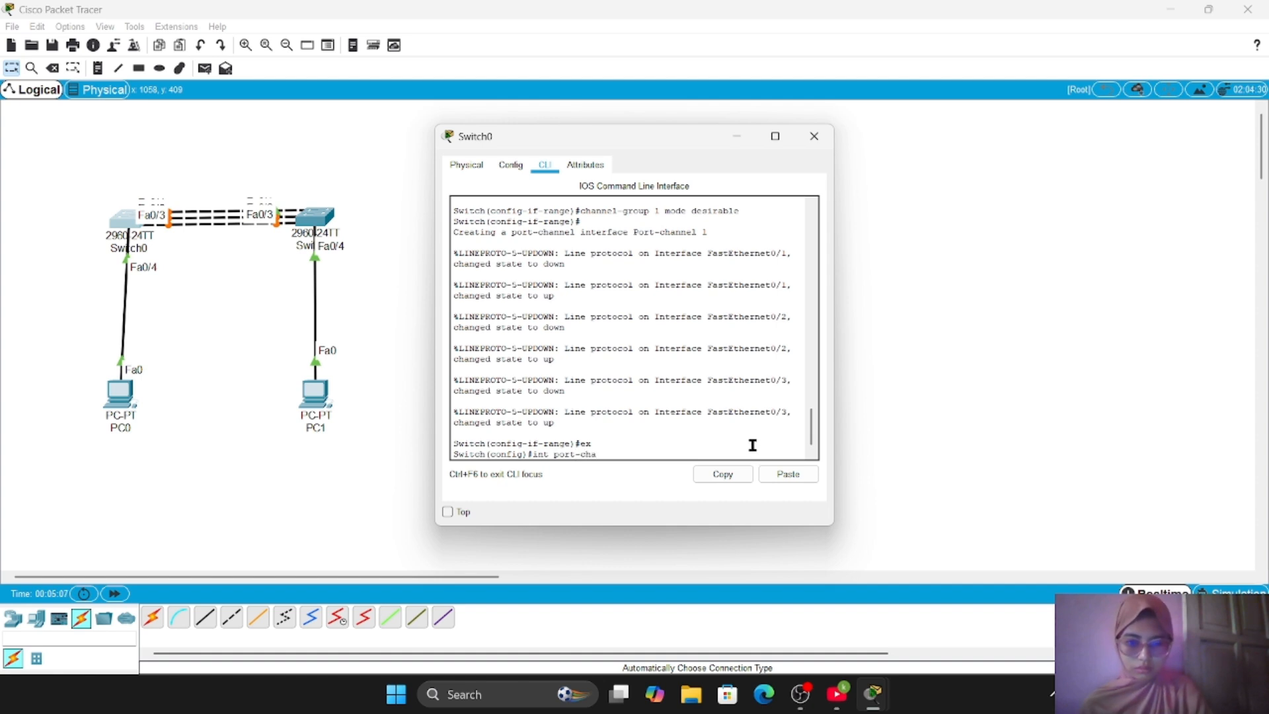
left_click(752, 445)
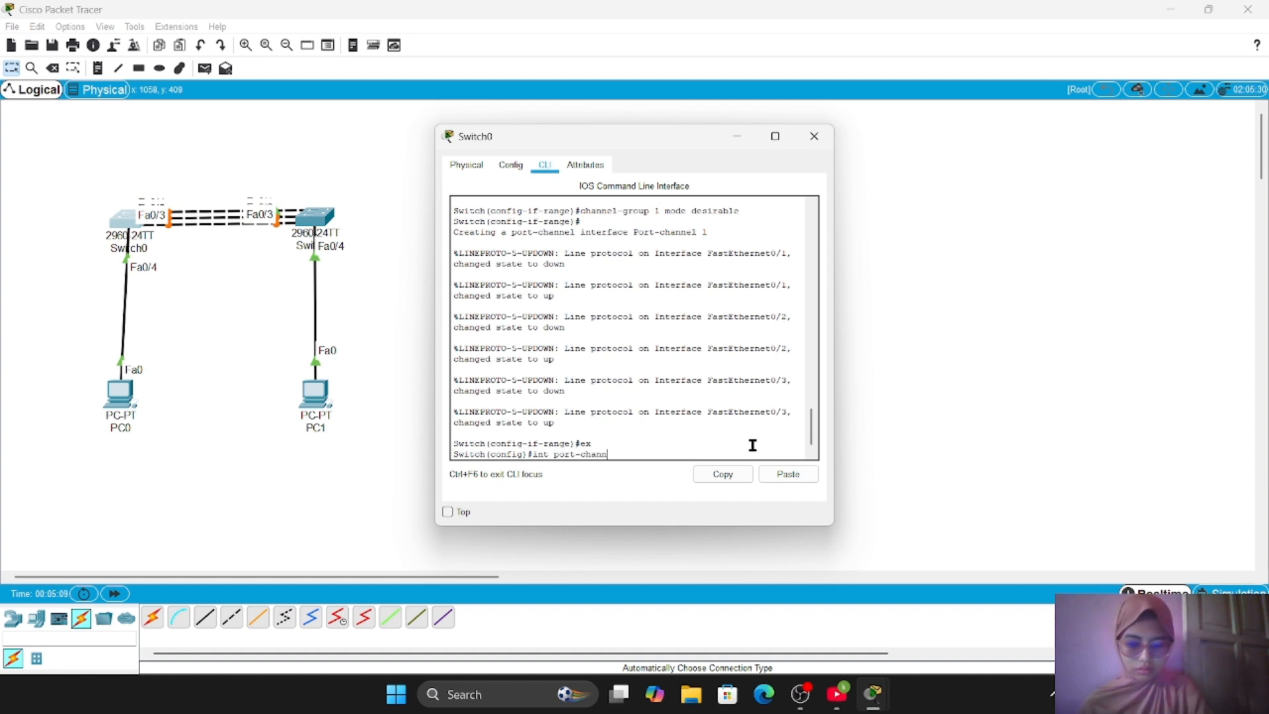
type("nnel 1")
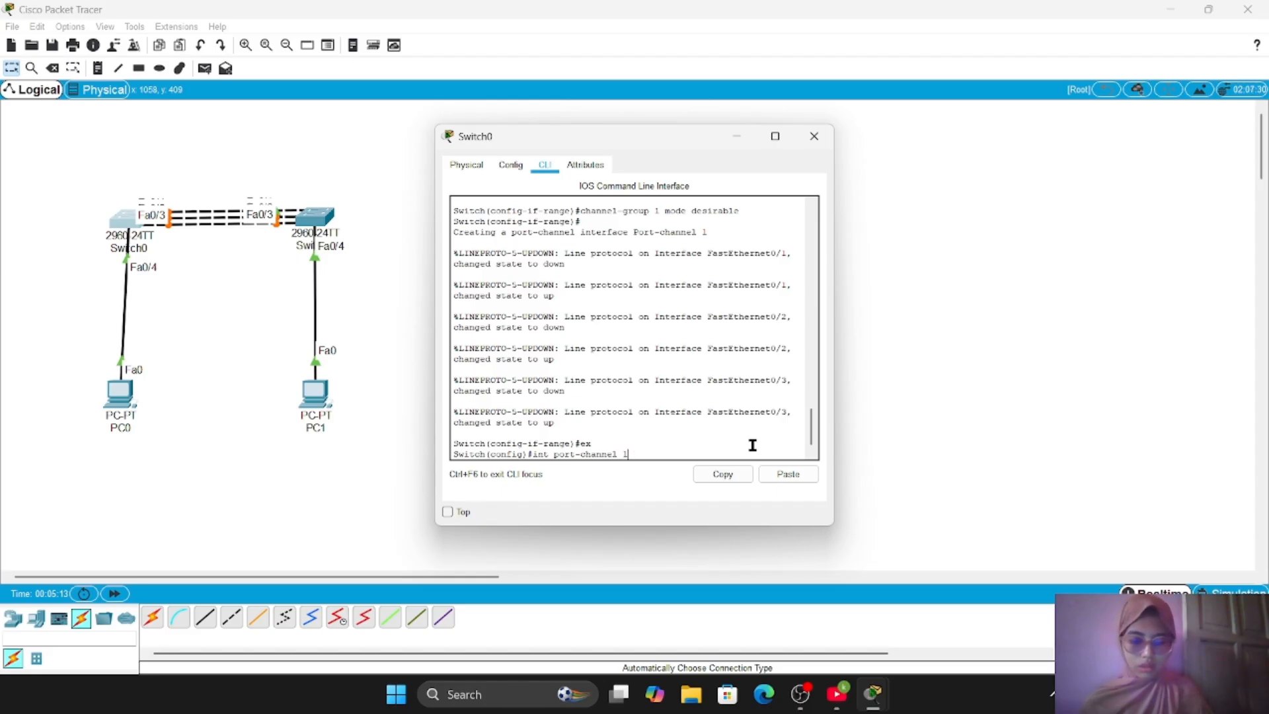
key("Return")
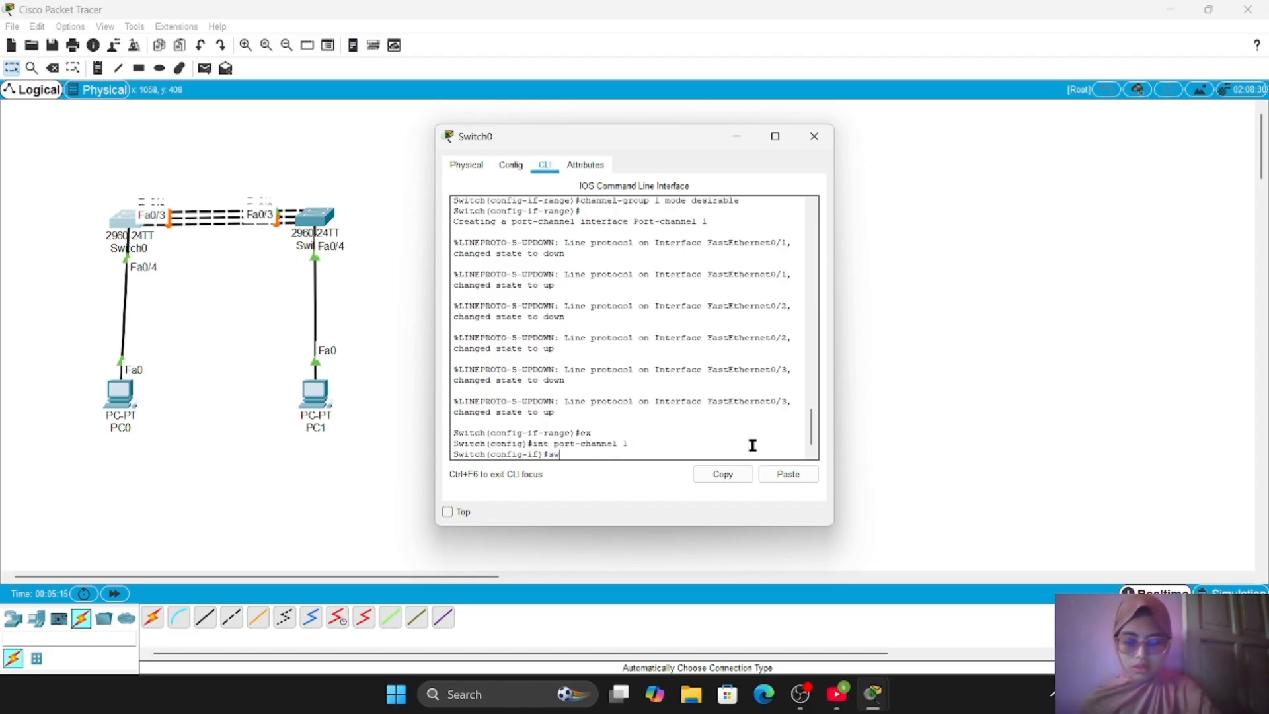
type("sw mo tr")
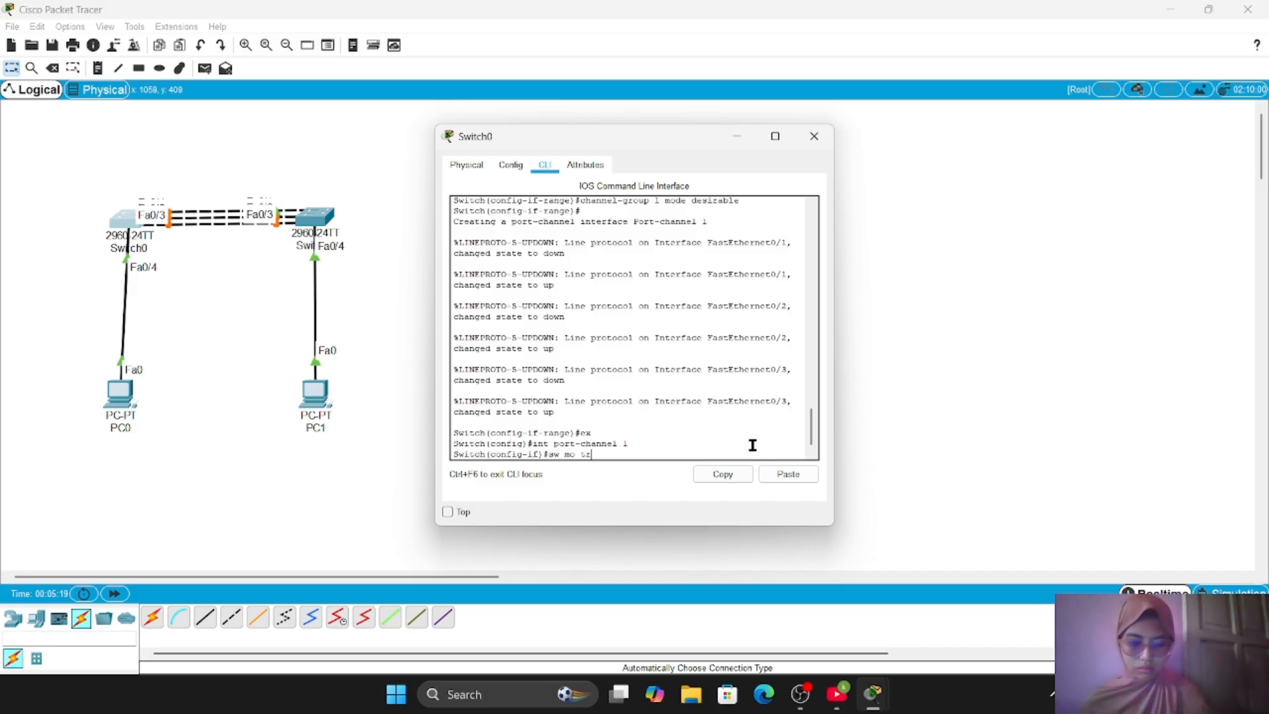
key("Return")
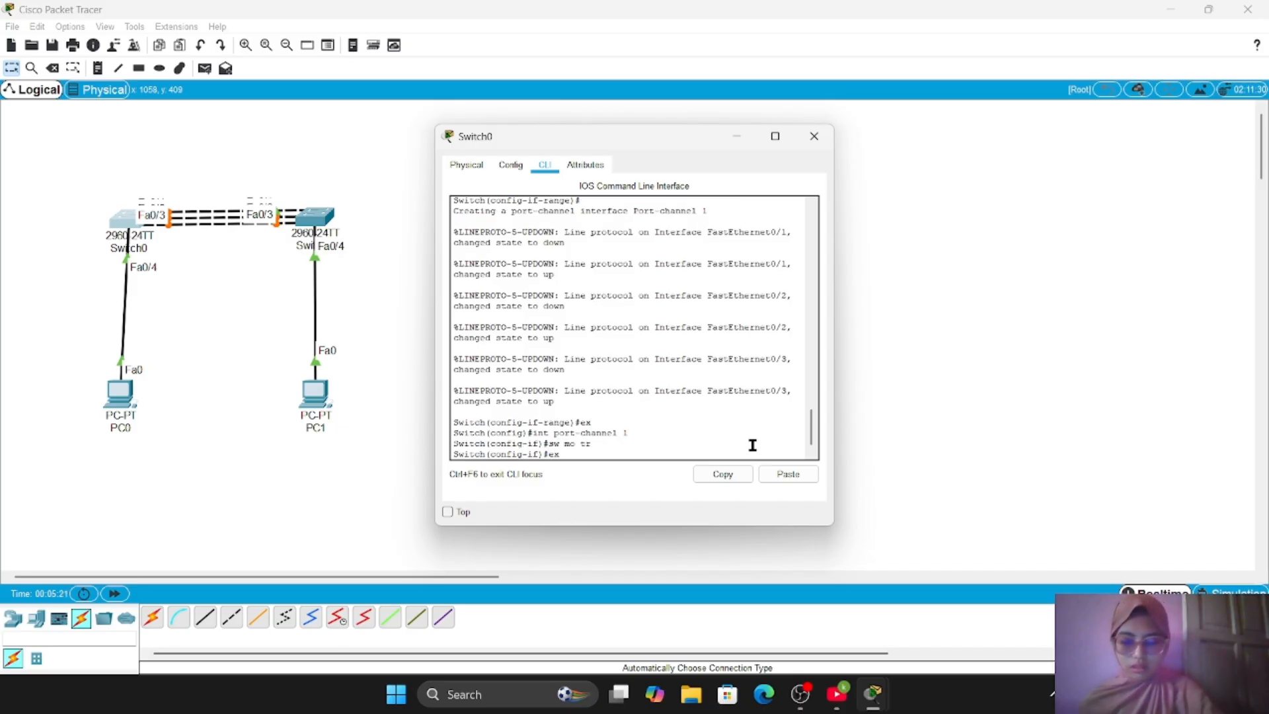
type("ex")
key("Return")
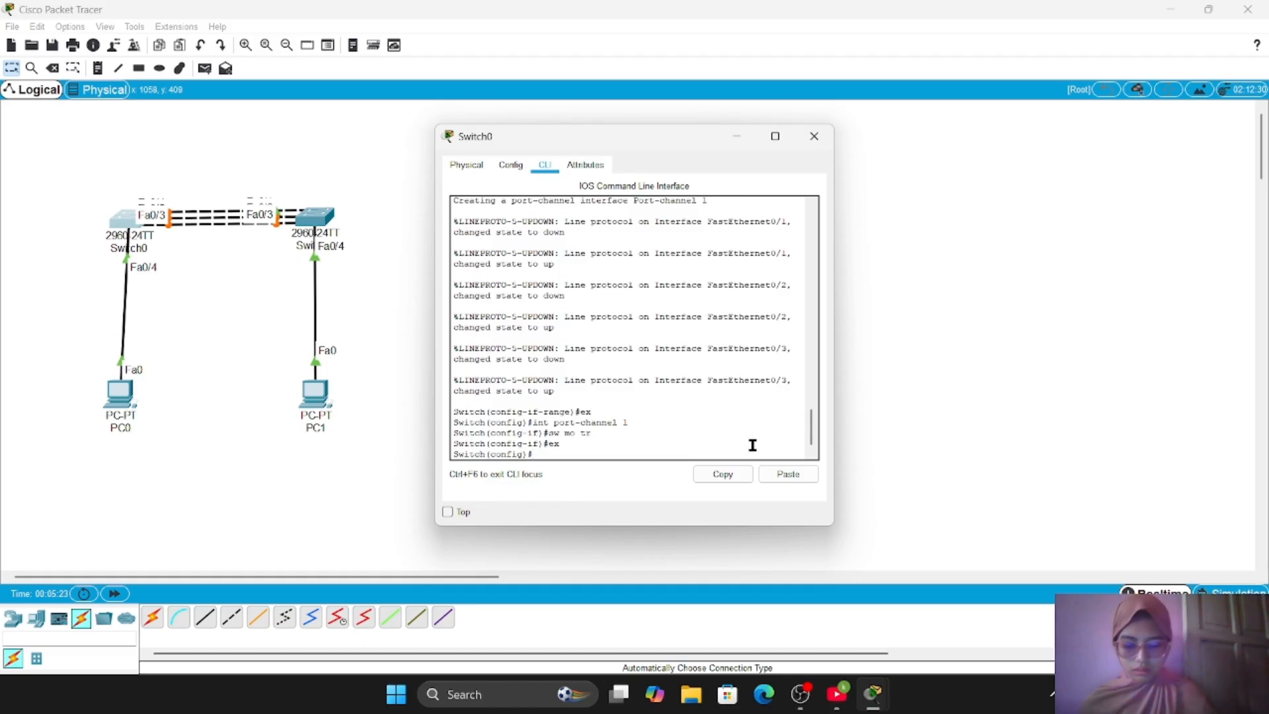
Step: Leave configuration mode on Switch0 with end, save the configuration with wr, and close its window
type("e")
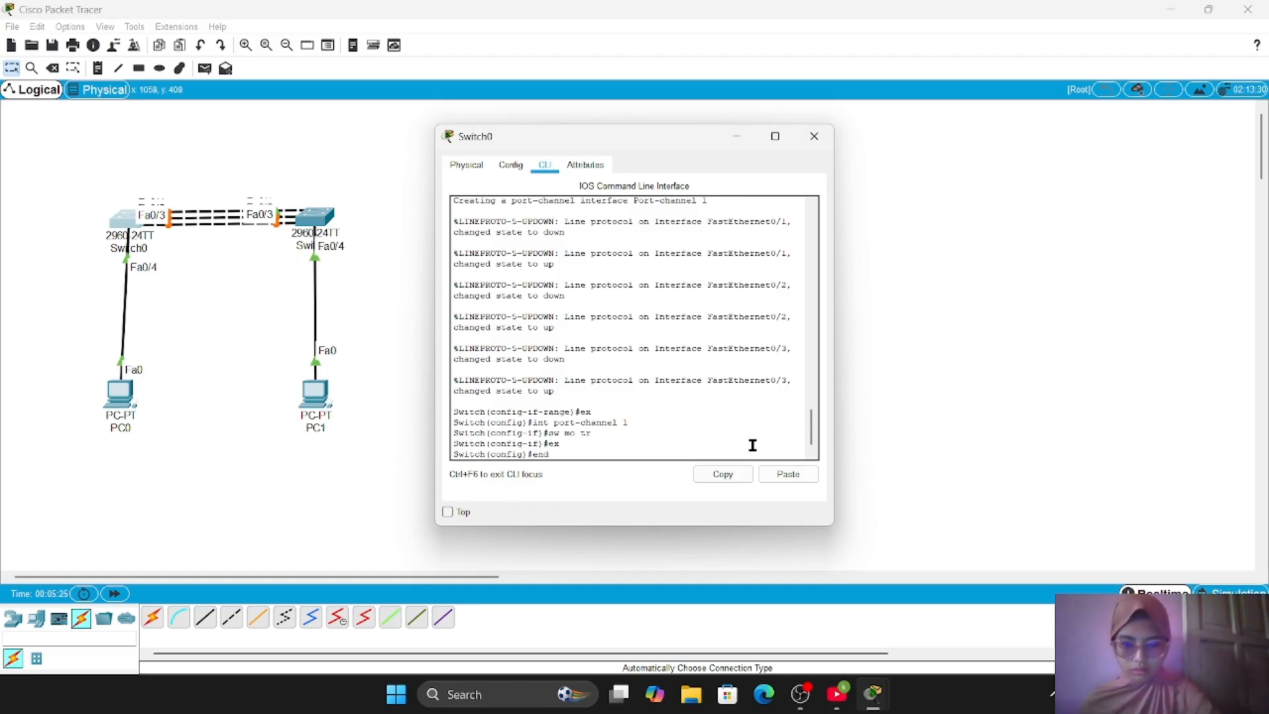
type("nd")
key("Return")
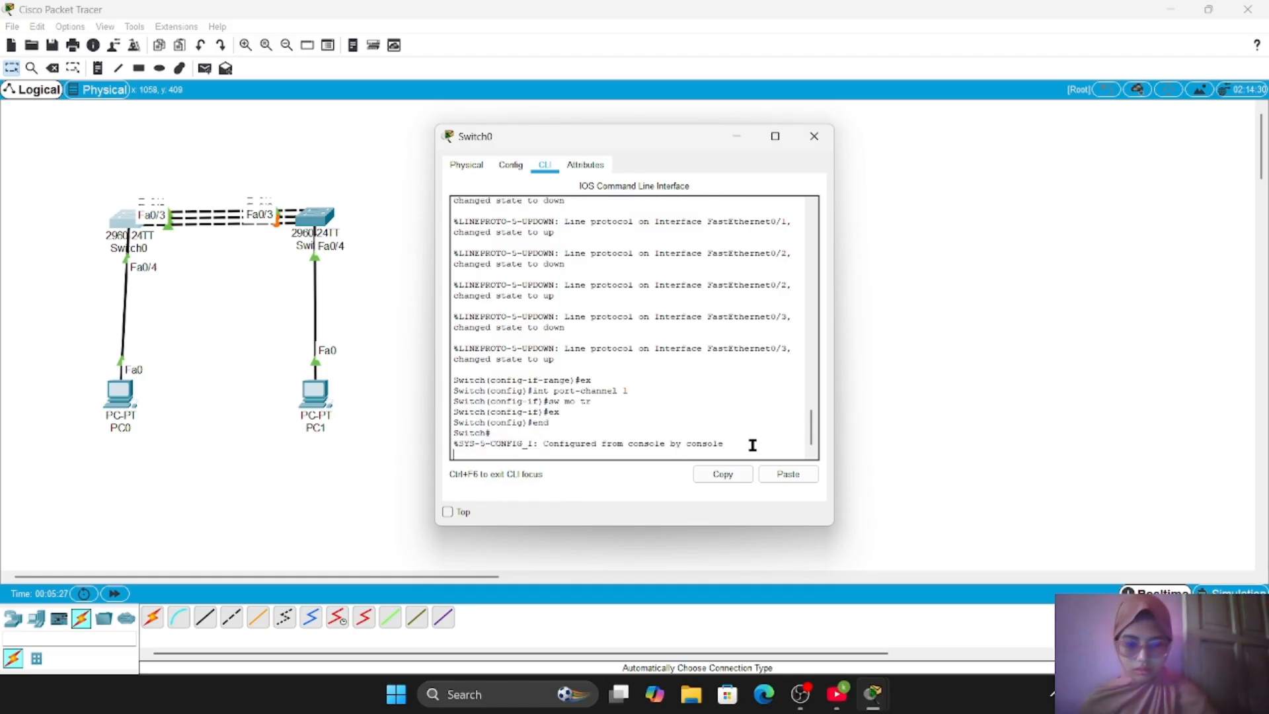
key("Return")
type("wr")
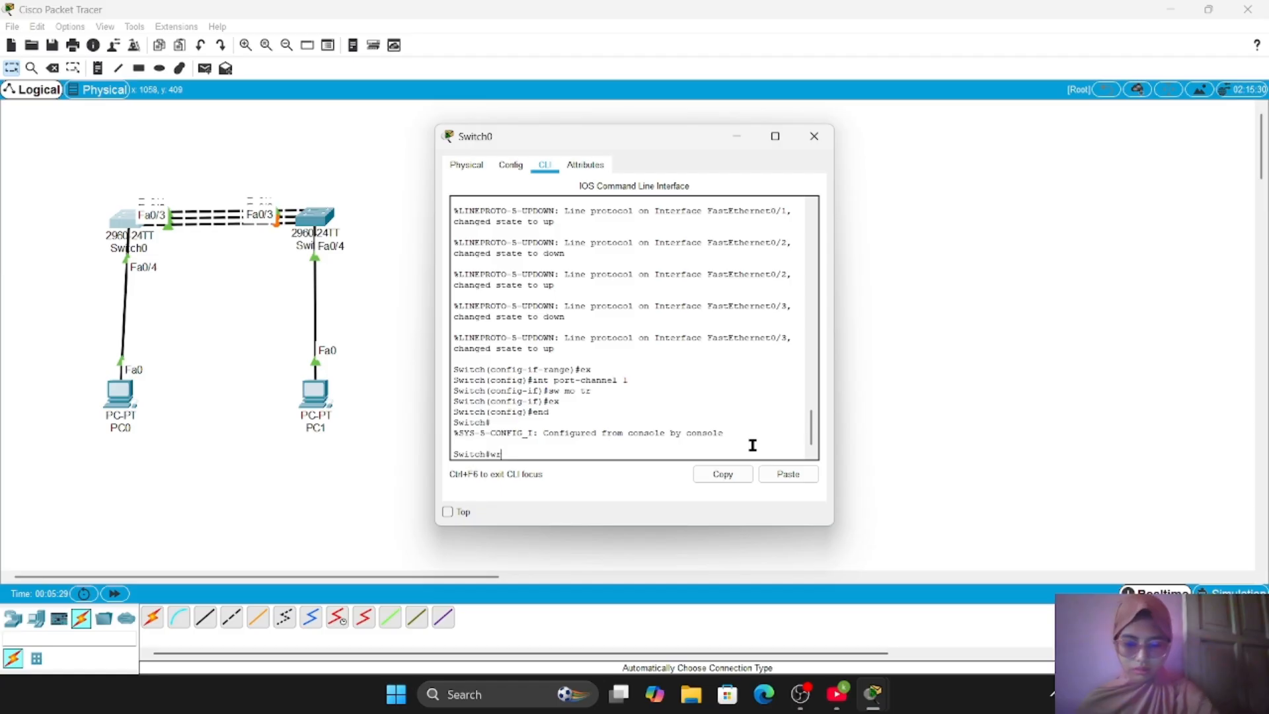
key("Return")
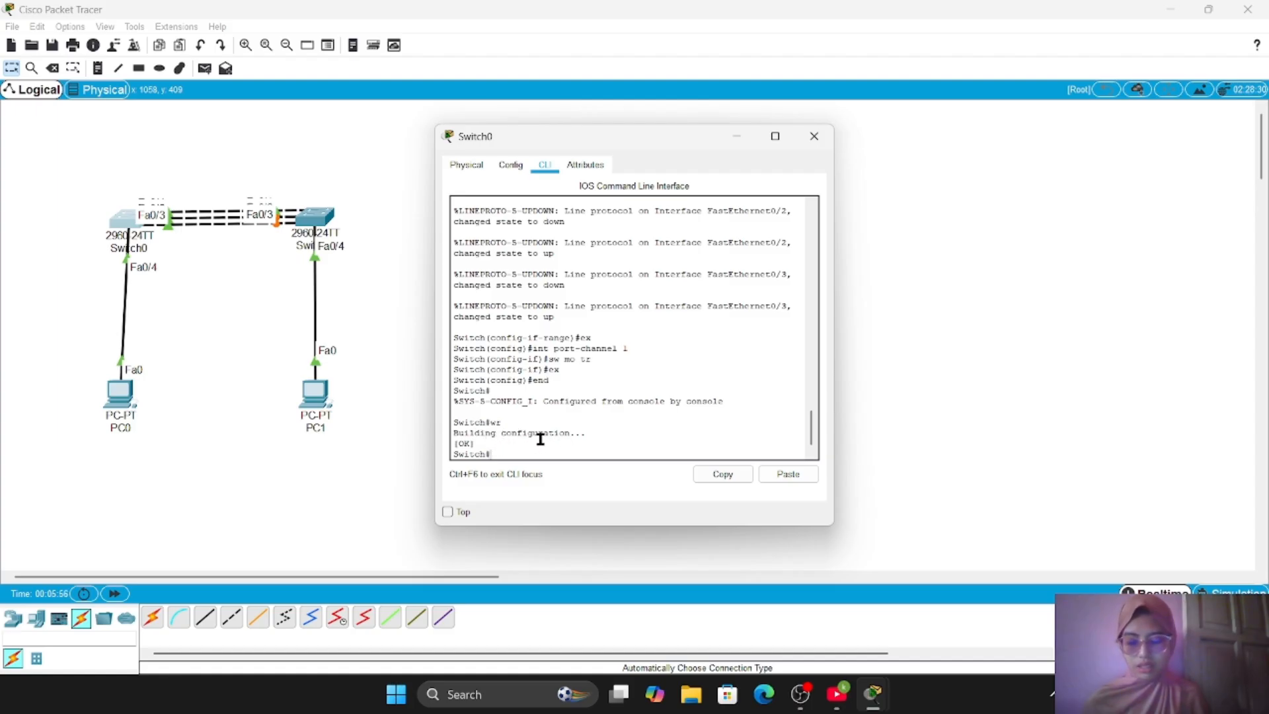
left_click(816, 141)
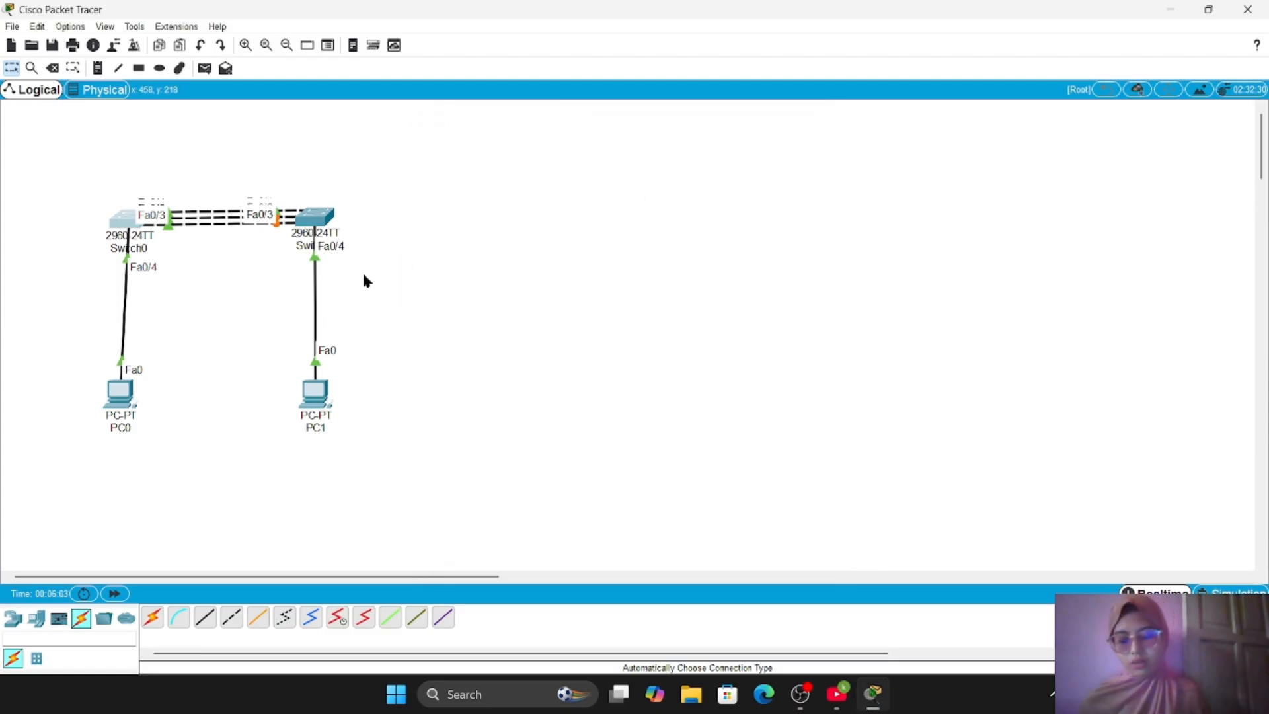
Step: Open Switch1's command line and enter global configuration mode with en and conf t
left_click(315, 218)
left_click(544, 165)
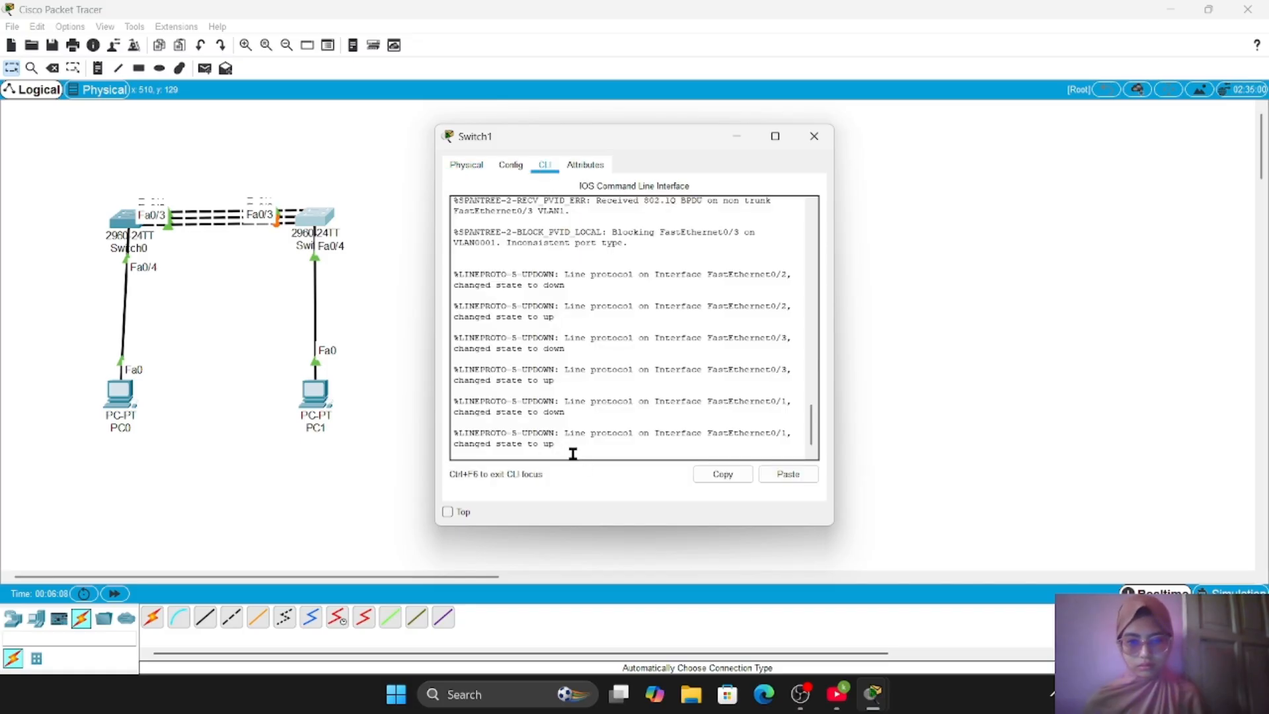
key("Return")
type("en")
key("Return")
type("conf t")
key("Return")
Step: Set Switch1's interface range fa0/1-3 to trunk mode with int ra fa0/1-3 and sw mo tr
type("int ra fa0/1-3")
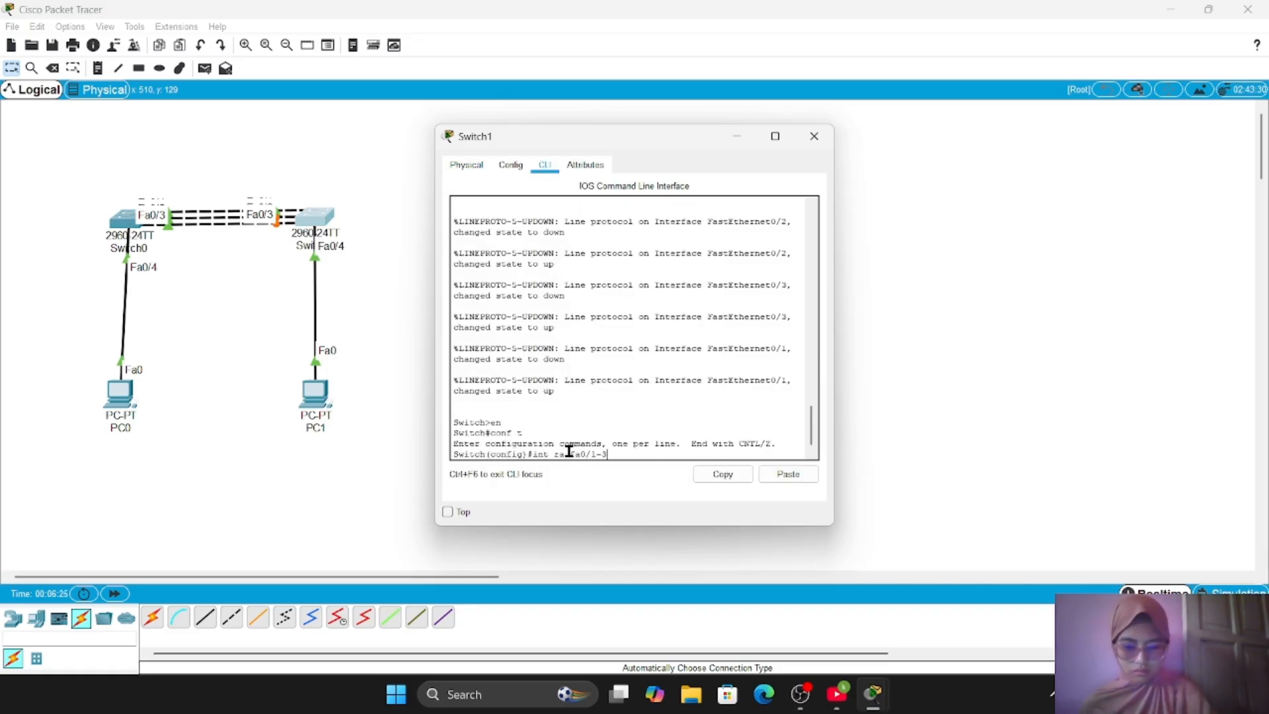
key("Return")
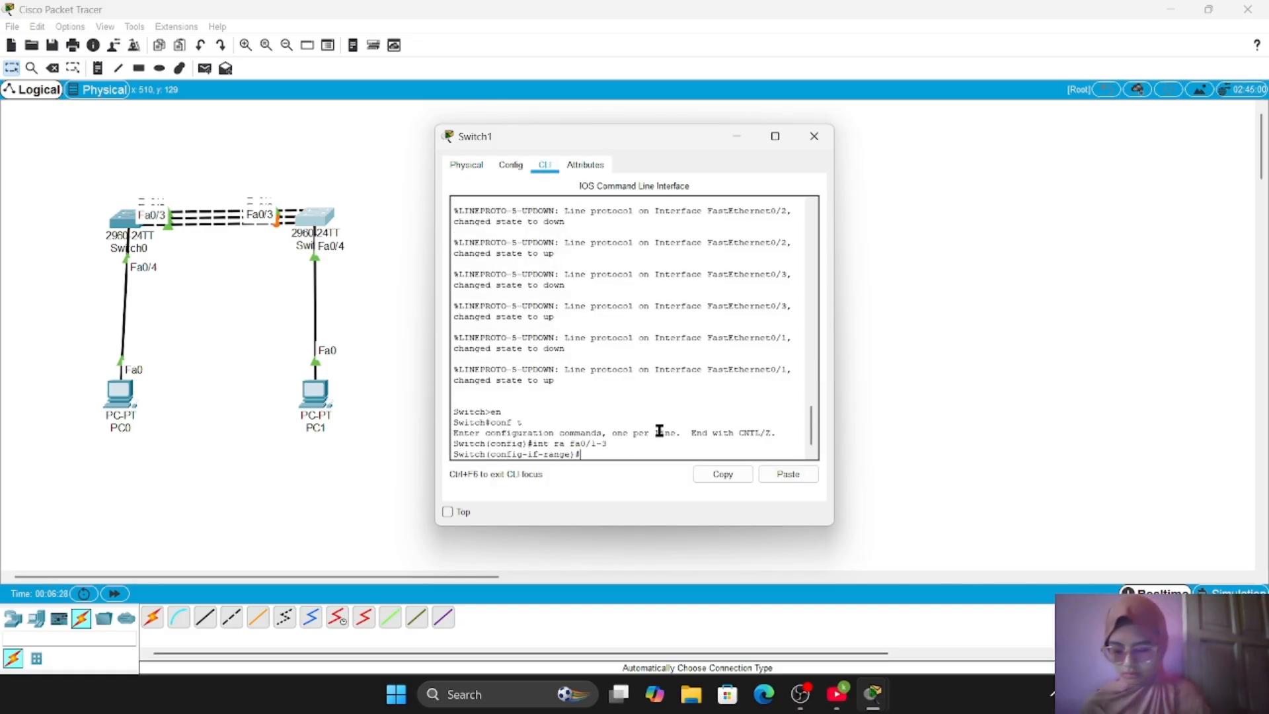
type("sw mo tr")
key("Return")
Step: Assign Switch1's fa0/1-3 range to an EtherChannel with channel-group 1 mode desirable and exit the range
type("channel-group 1")
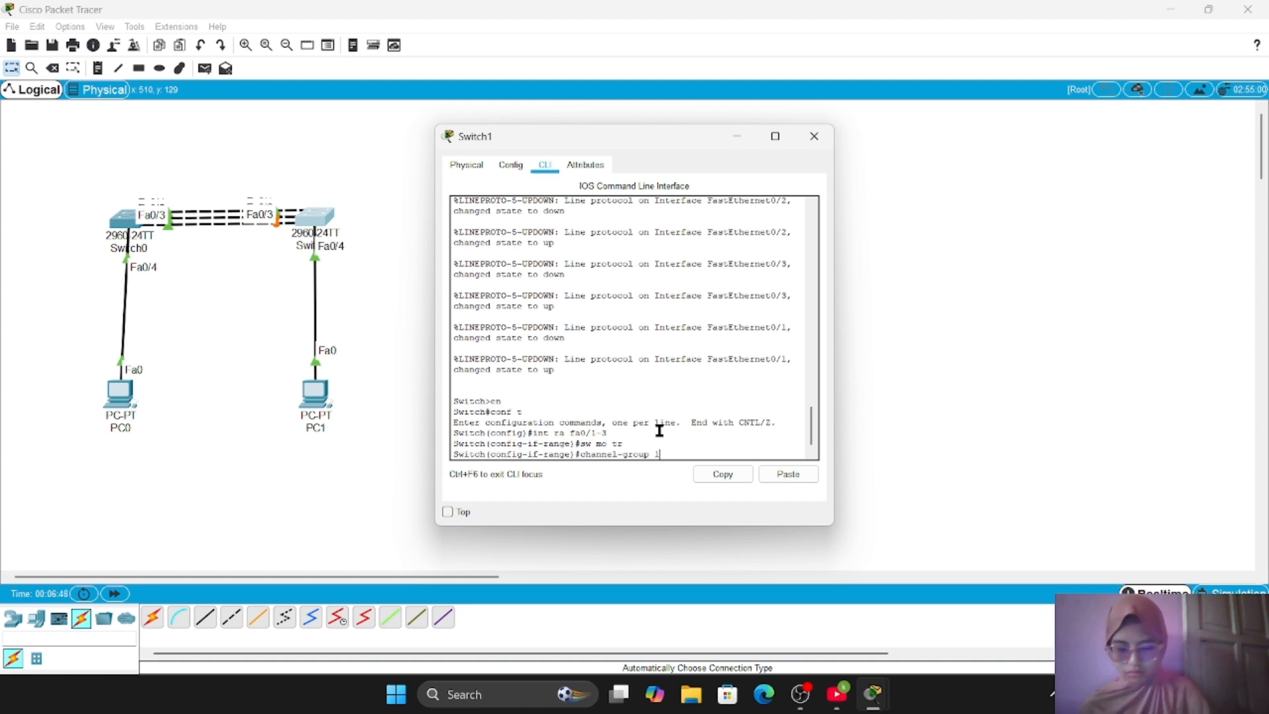
type(" mode active")
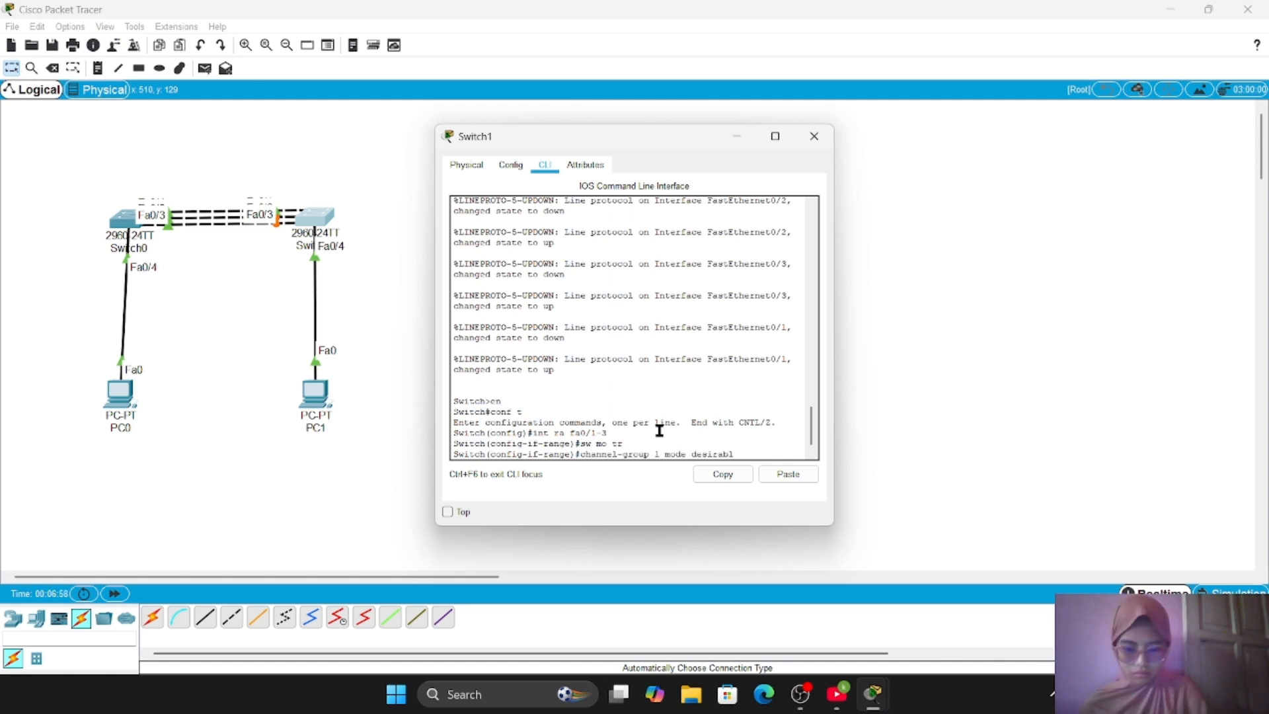
key("Return")
type("ex")
key("Return")
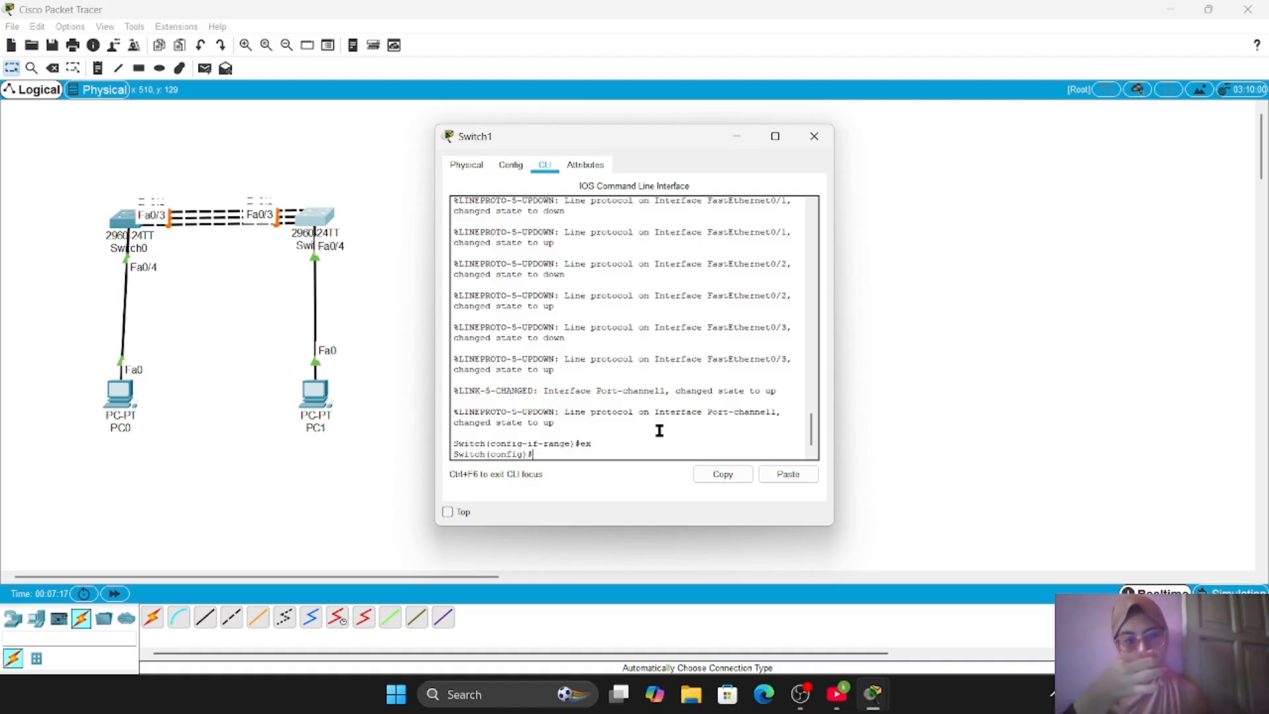
Step: Set Switch1's interface port-channel 1 to trunk mode with sw mo tr and exit to global configuration mode
type("int port-channel 1")
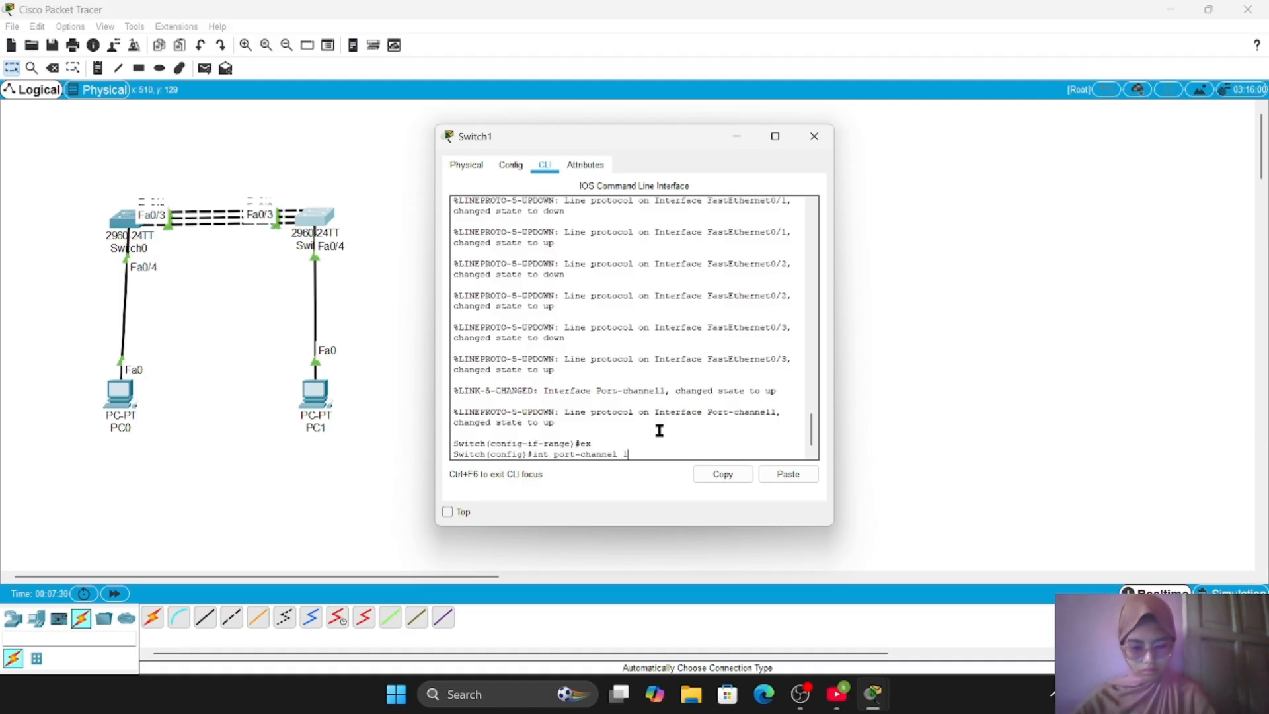
key("Return")
type("sw mo tr")
key("Return")
type("ex")
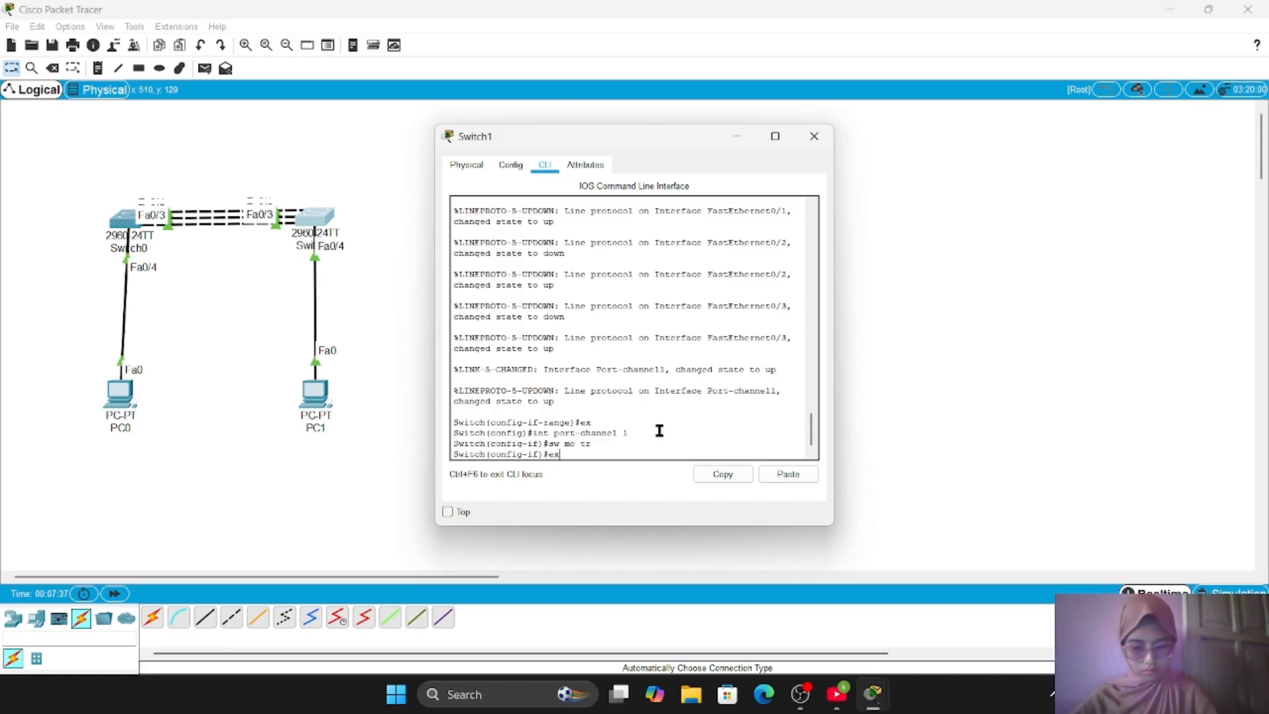
key("Return")
Step: Leave configuration mode on Switch1 with end, save the configuration with wr, and close its window
type("end")
key("Return")
type("wr")
key("Return")
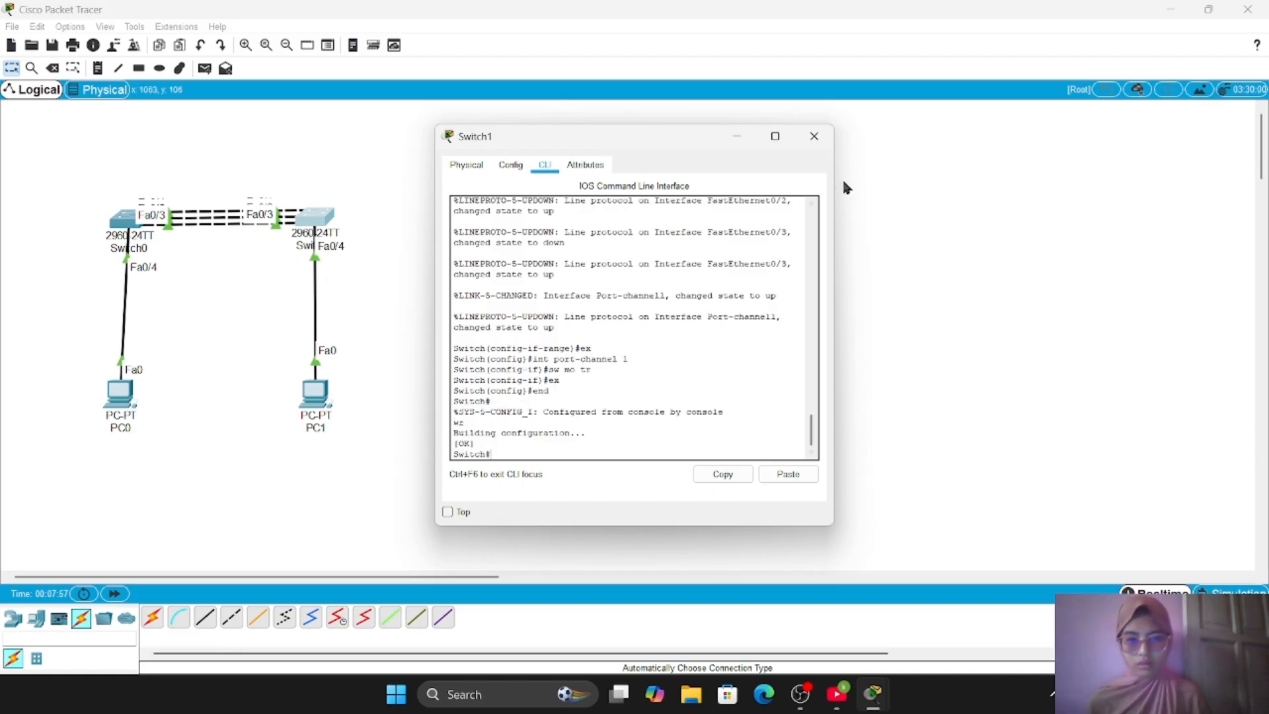
left_click(814, 136)
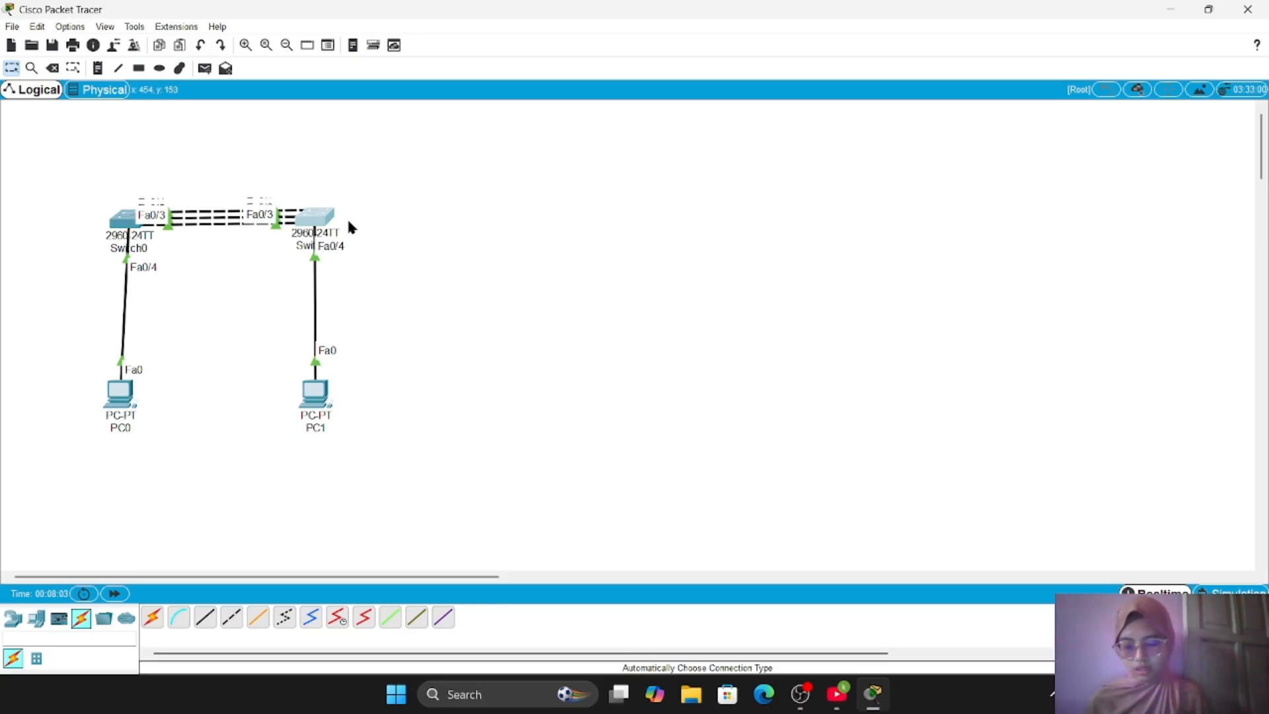
Step: Run show etherchannel summary on Switch0 and examine the channel group's protocol, ports and status flags
left_click(122, 217)
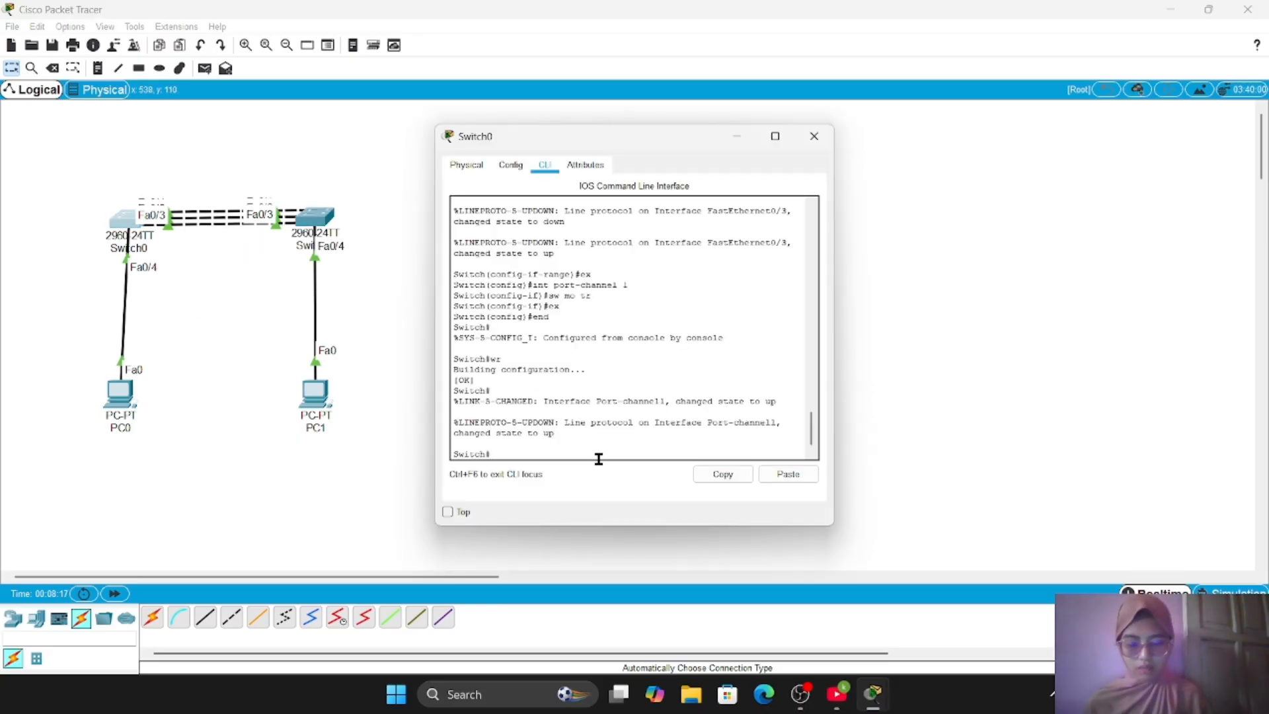
type("show e")
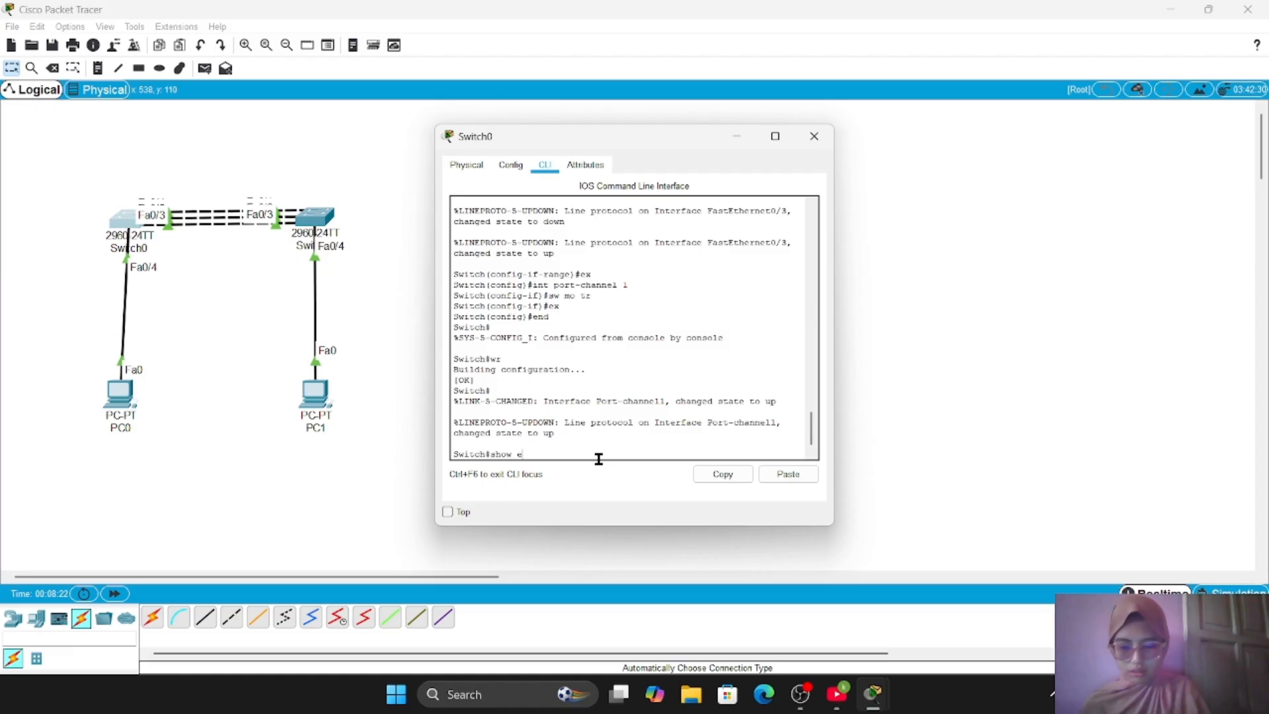
type("therchannel")
type("summary")
key("Return")
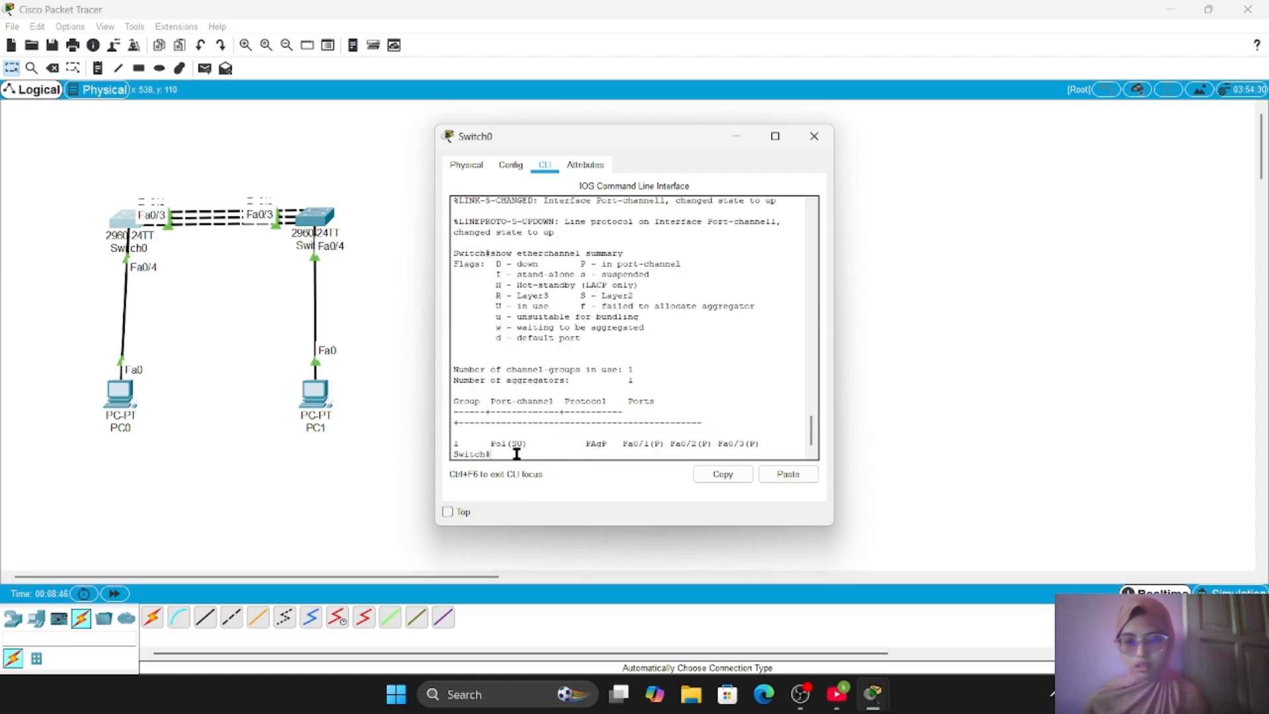
left_click_drag(454, 429, 621, 446)
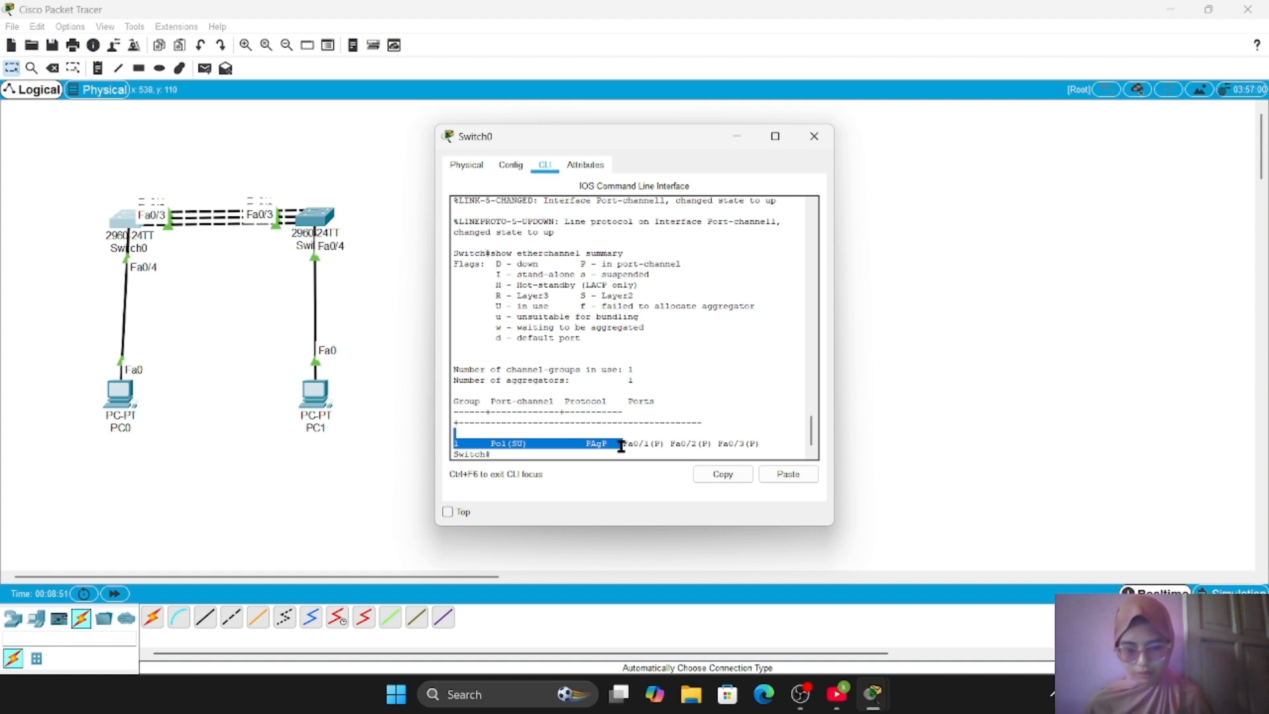
left_click(516, 422)
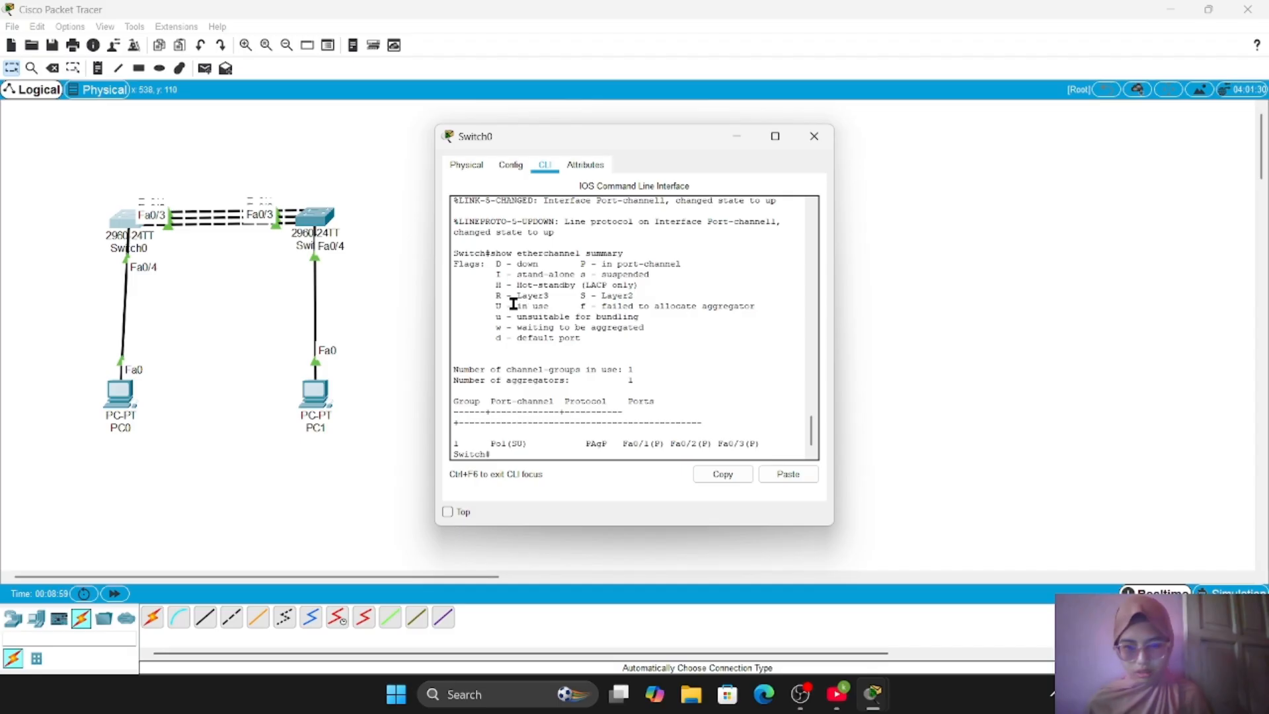
left_click_drag(513, 304, 563, 305)
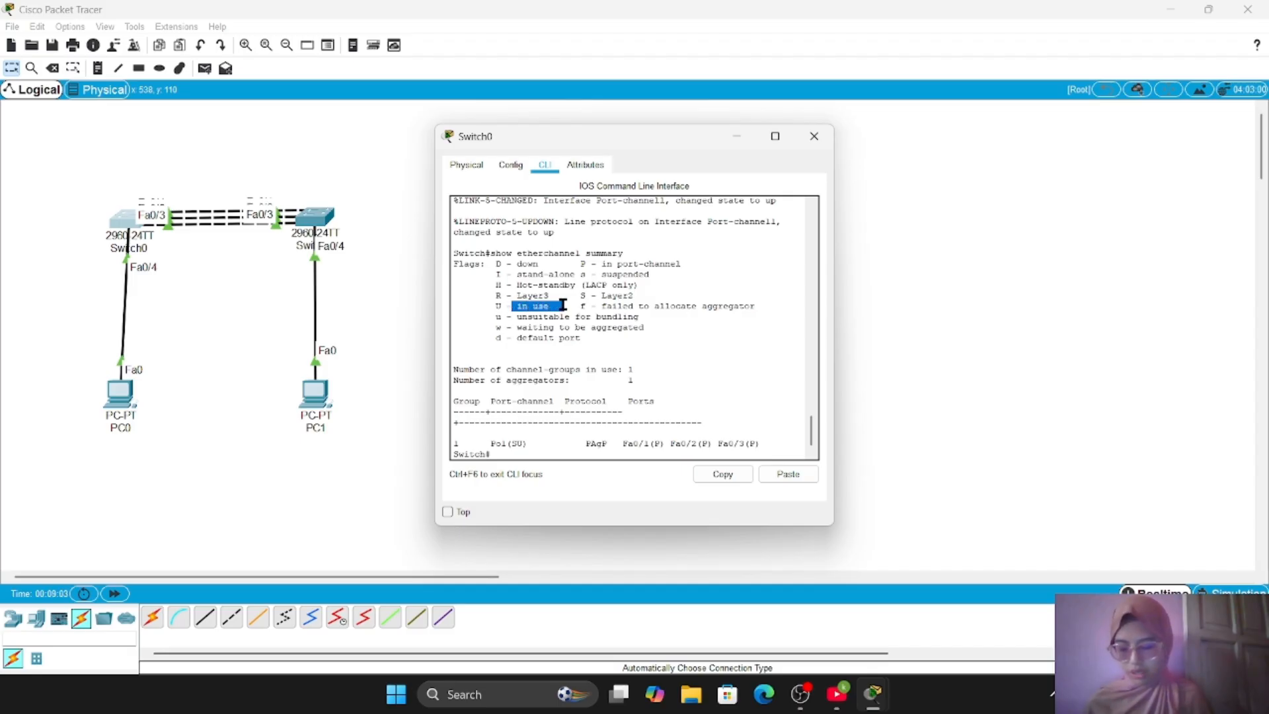
left_click(825, 145)
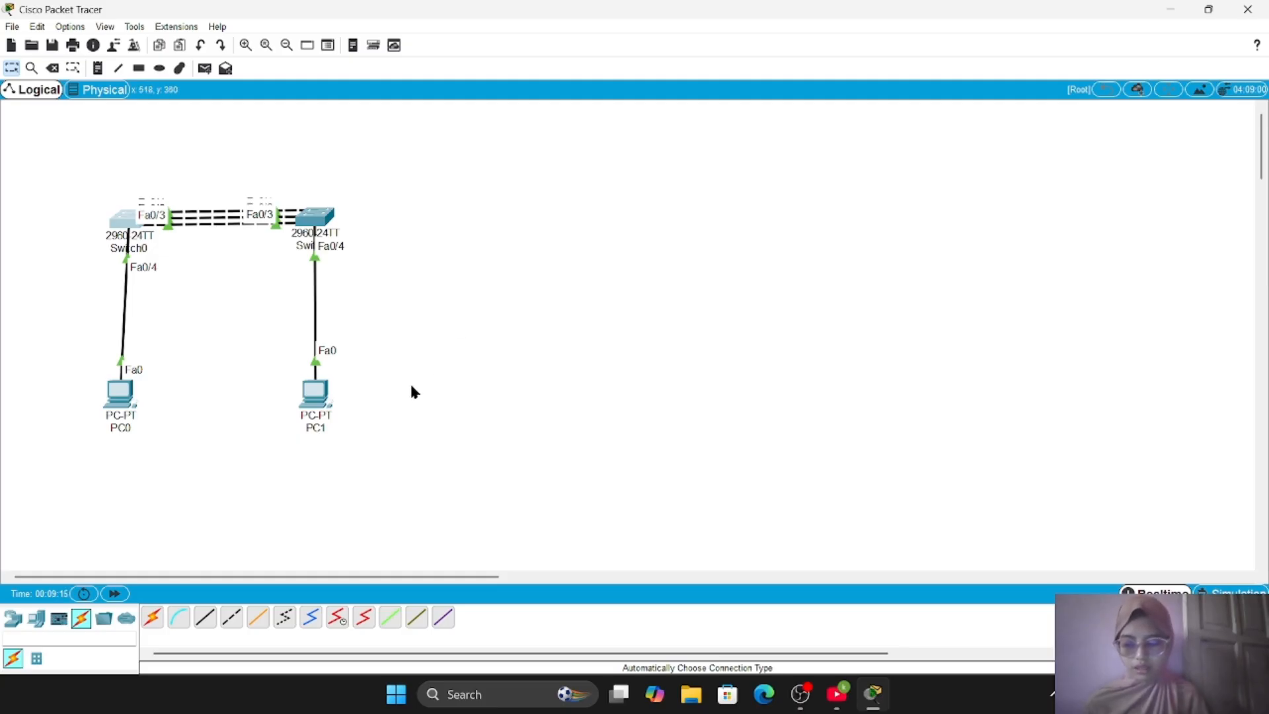
Step: Add a third 2960 switch to the right of Switch1 and a PC below it
left_click(13, 619)
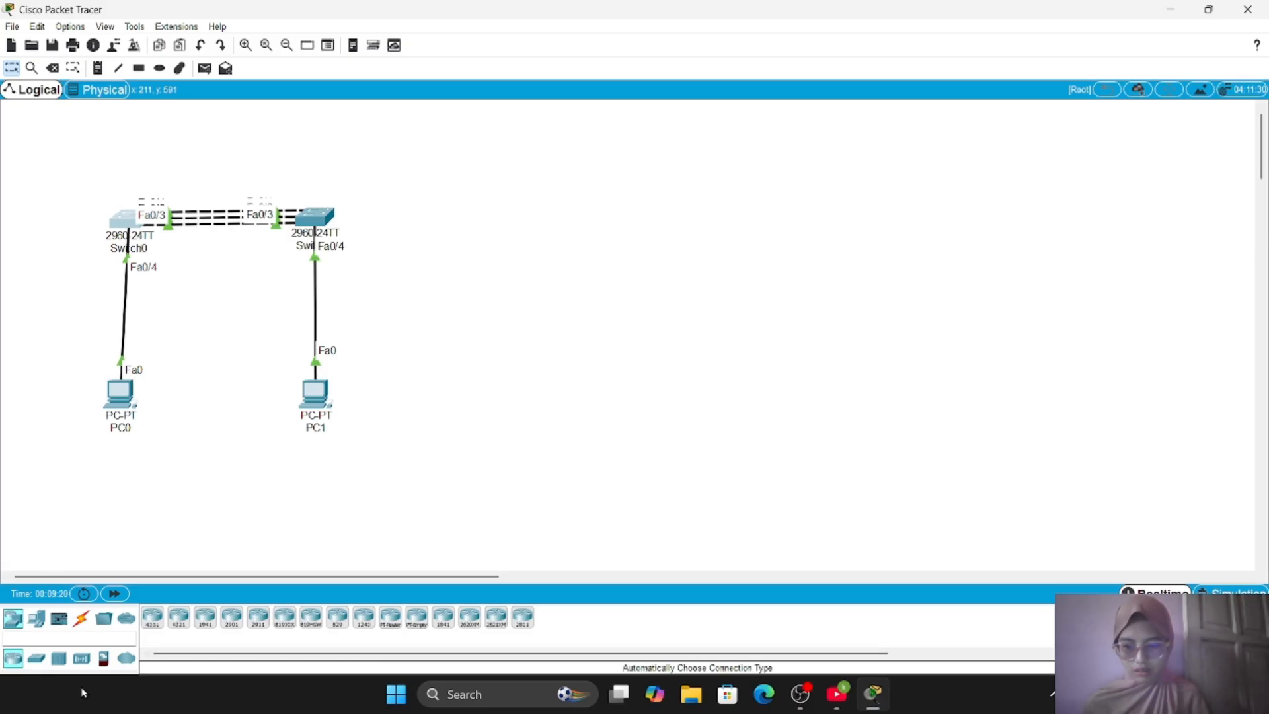
left_click(36, 658)
left_click(337, 617)
left_click(478, 216)
left_click(37, 619)
left_click(153, 617)
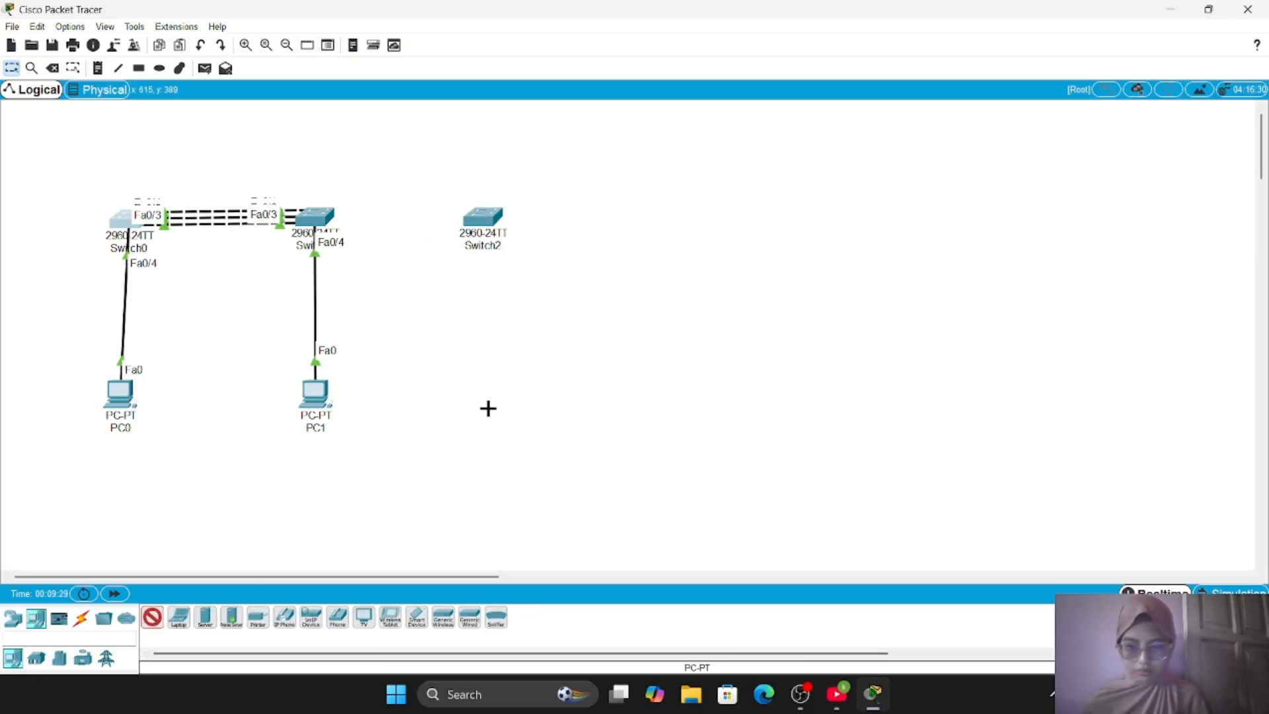
left_click(488, 407)
Step: Connect Switch1 to Switch2 with three automatically chosen cables
left_click(81, 620)
left_click(153, 617)
left_click(328, 227)
left_click(482, 216)
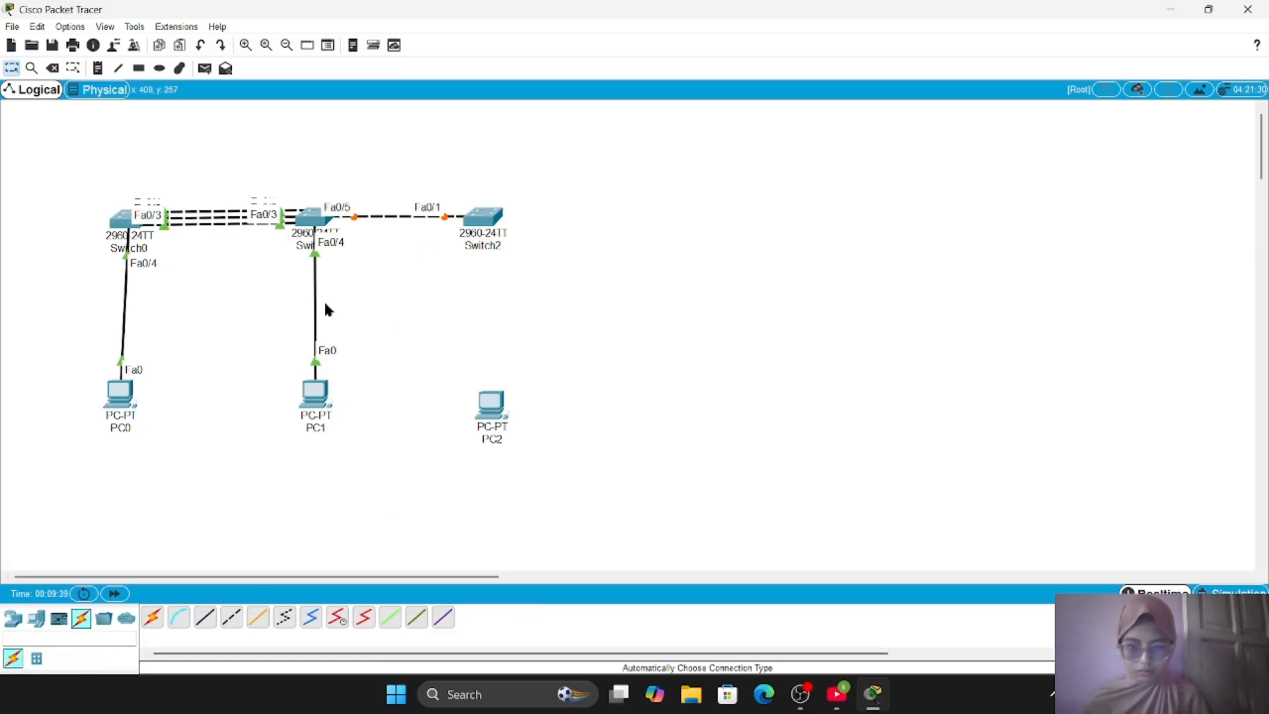
left_click(499, 216)
left_click(147, 623)
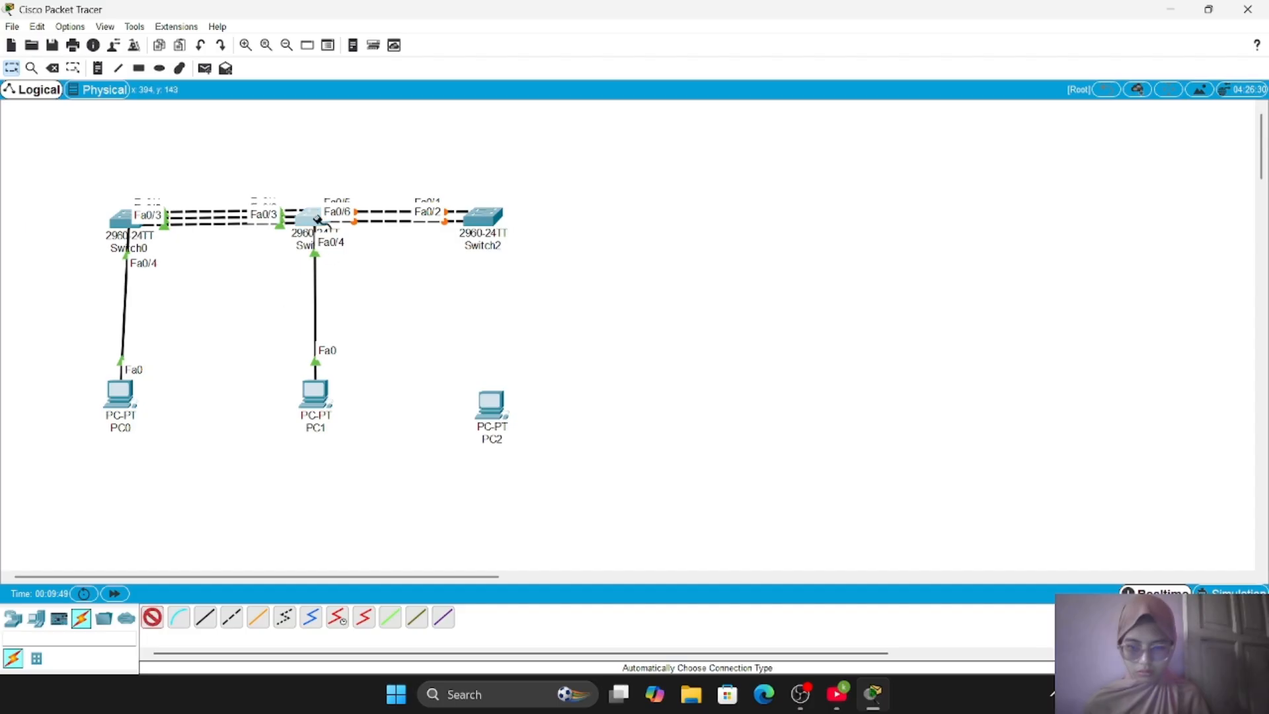
left_click(317, 218)
left_click(486, 216)
Step: Connect Switch2 to PC2 with an automatically chosen cable
left_click(153, 623)
left_click(499, 217)
left_click(490, 403)
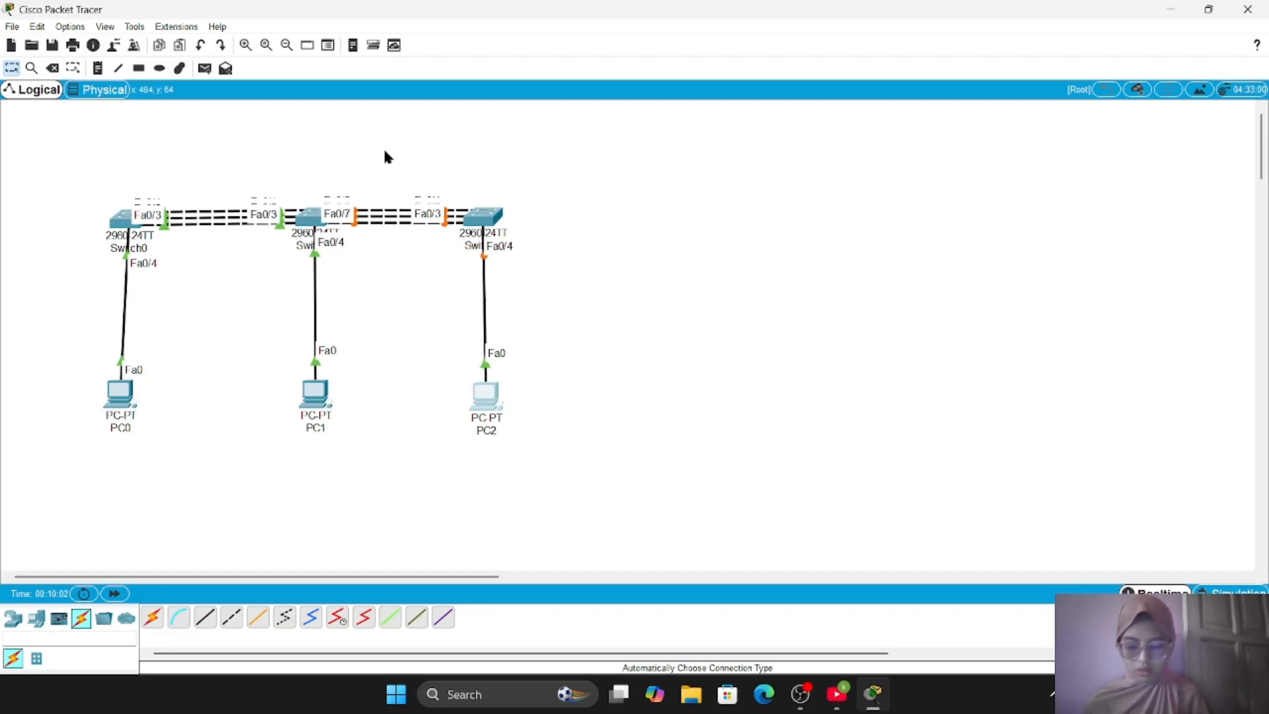
Step: In Switch1's CLI, enter global configuration, select interface range fa0/5-7 and set those ports to trunk mode
left_click(318, 220)
type("in")
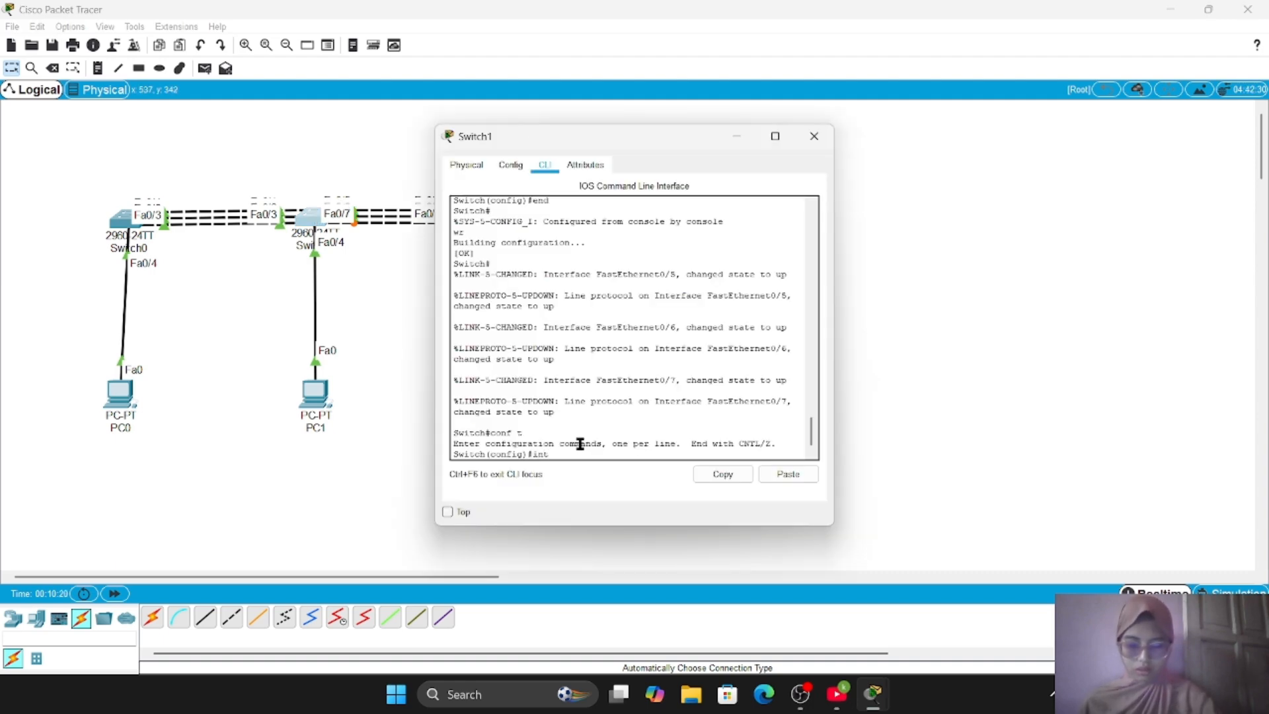
type("t fa")
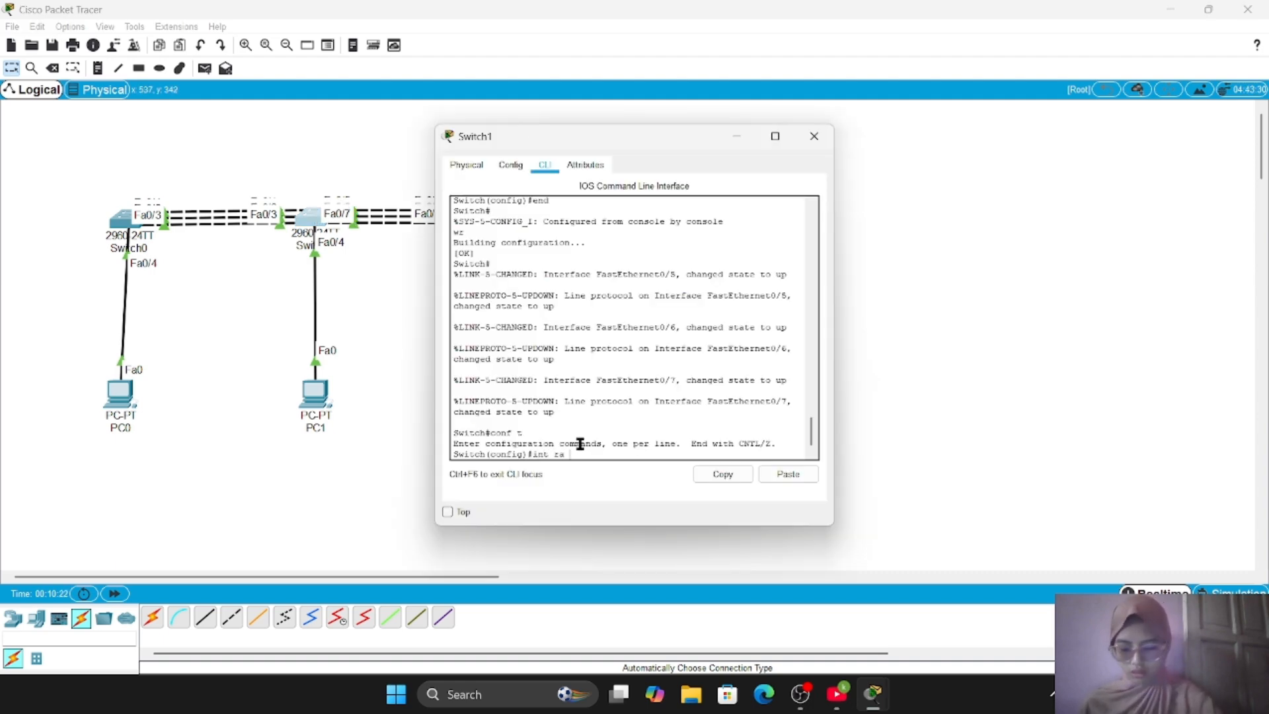
type(" fa")
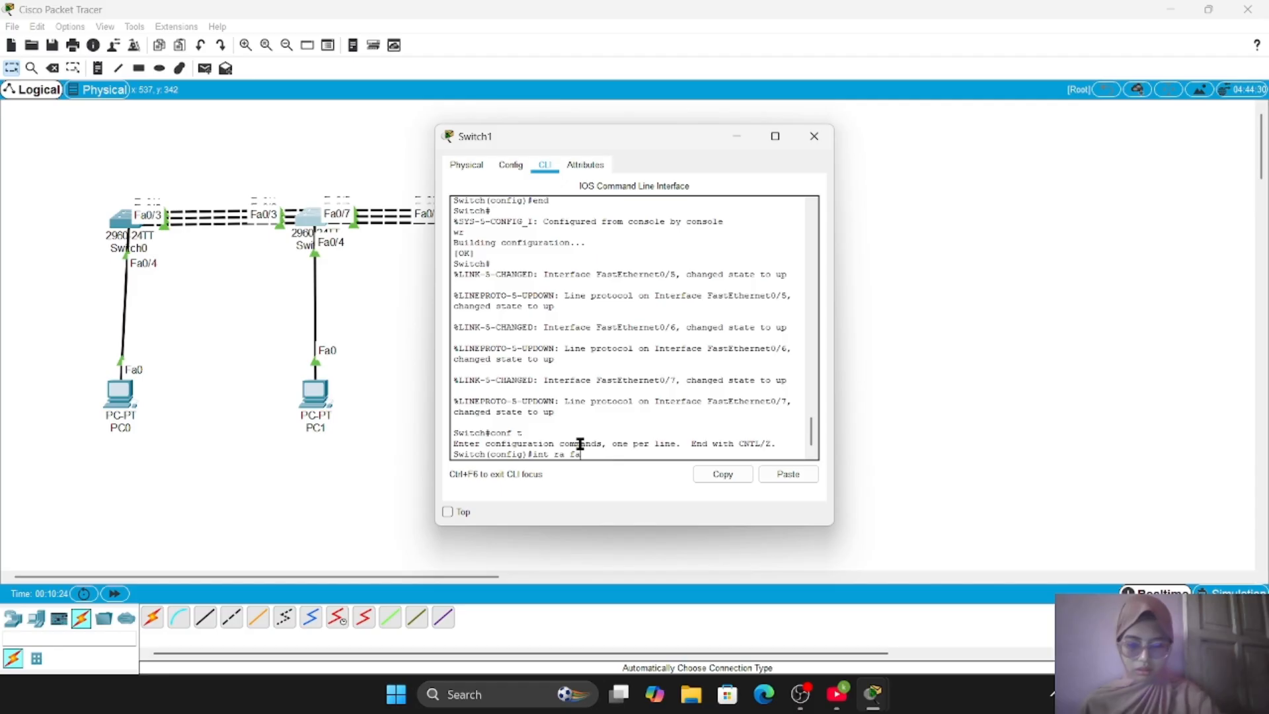
type("0/5")
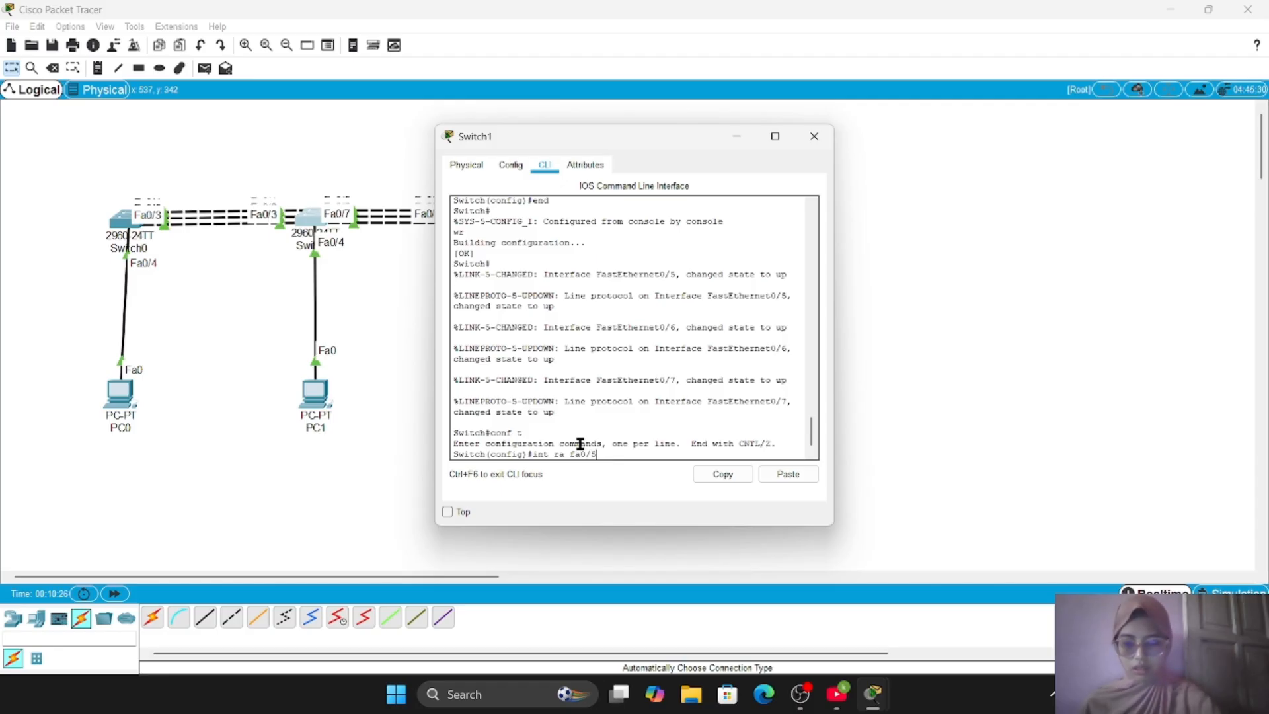
type("-7")
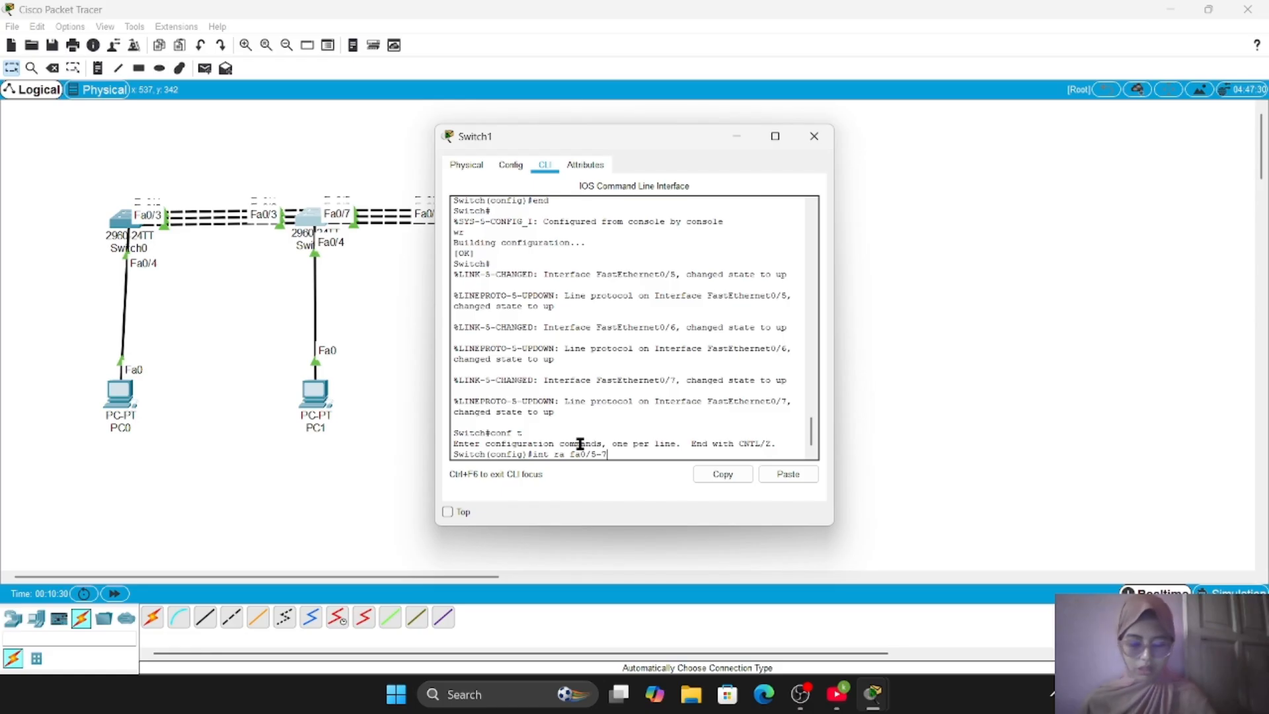
key("Return")
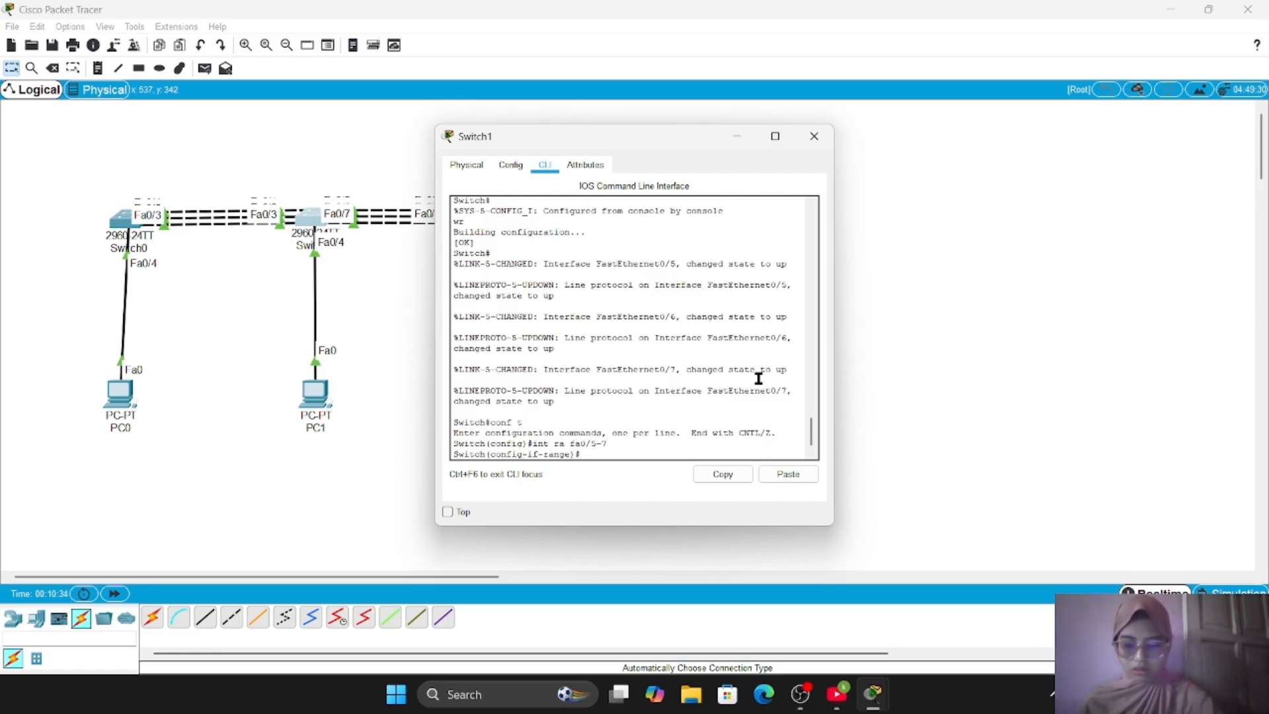
type("sw mo")
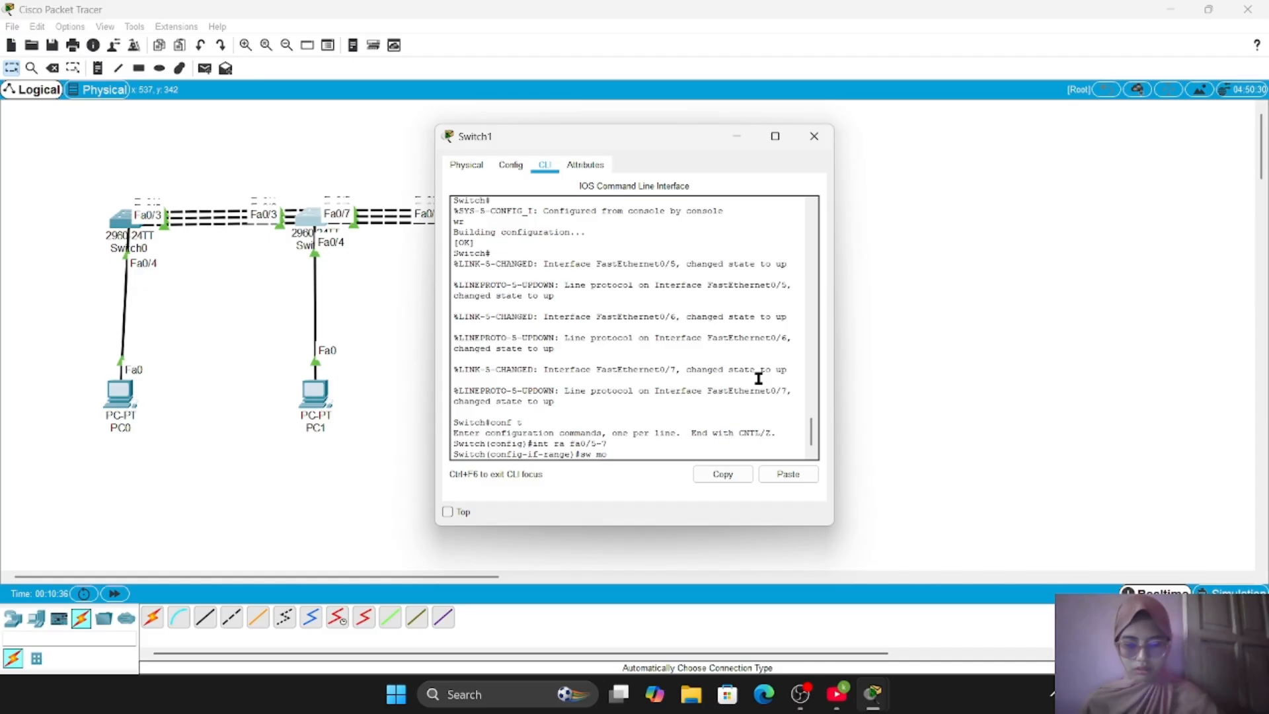
type(" tr")
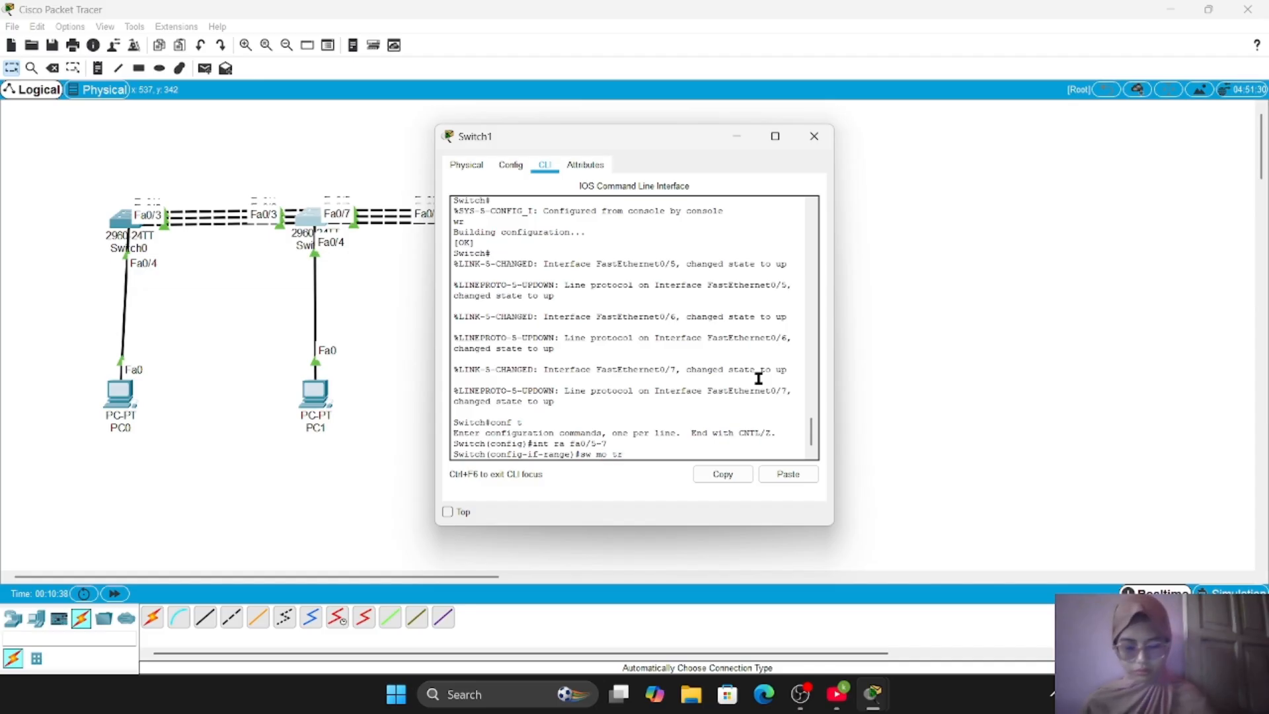
key("Return")
key("Return")
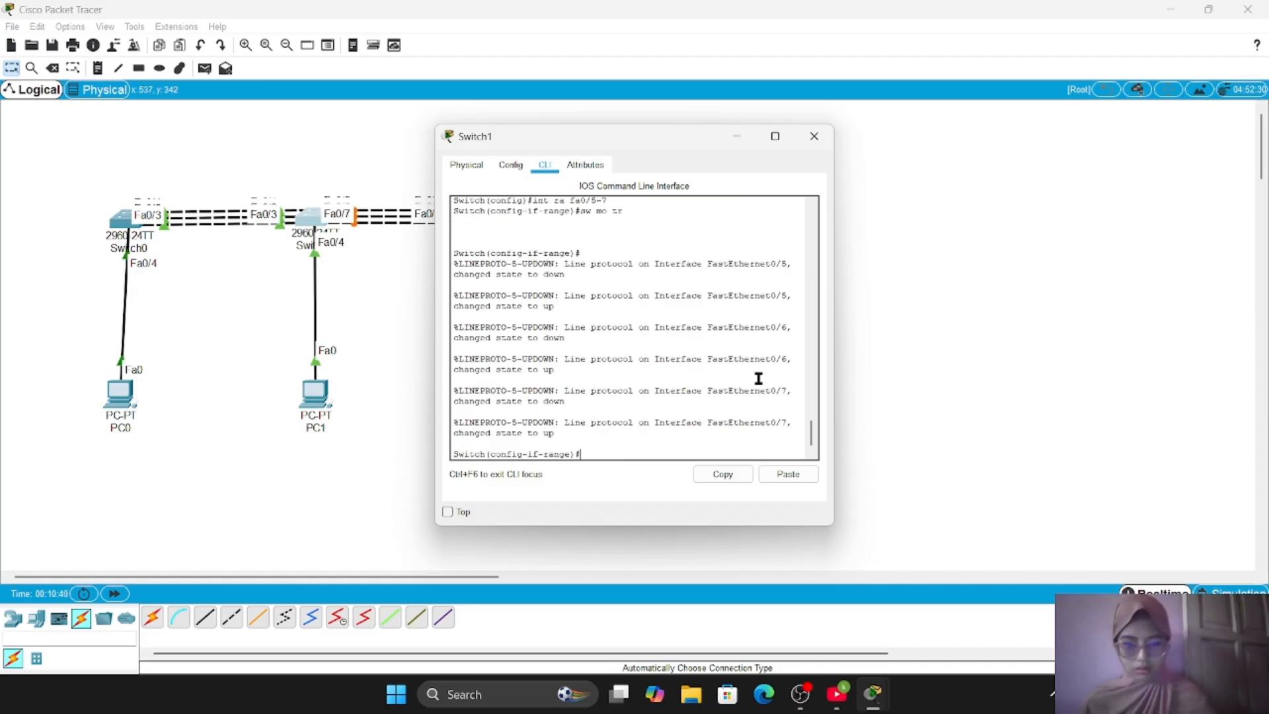
Step: Assign Switch1's selected fa0/5-7 range to channel-group 2 in active mode
type("ch")
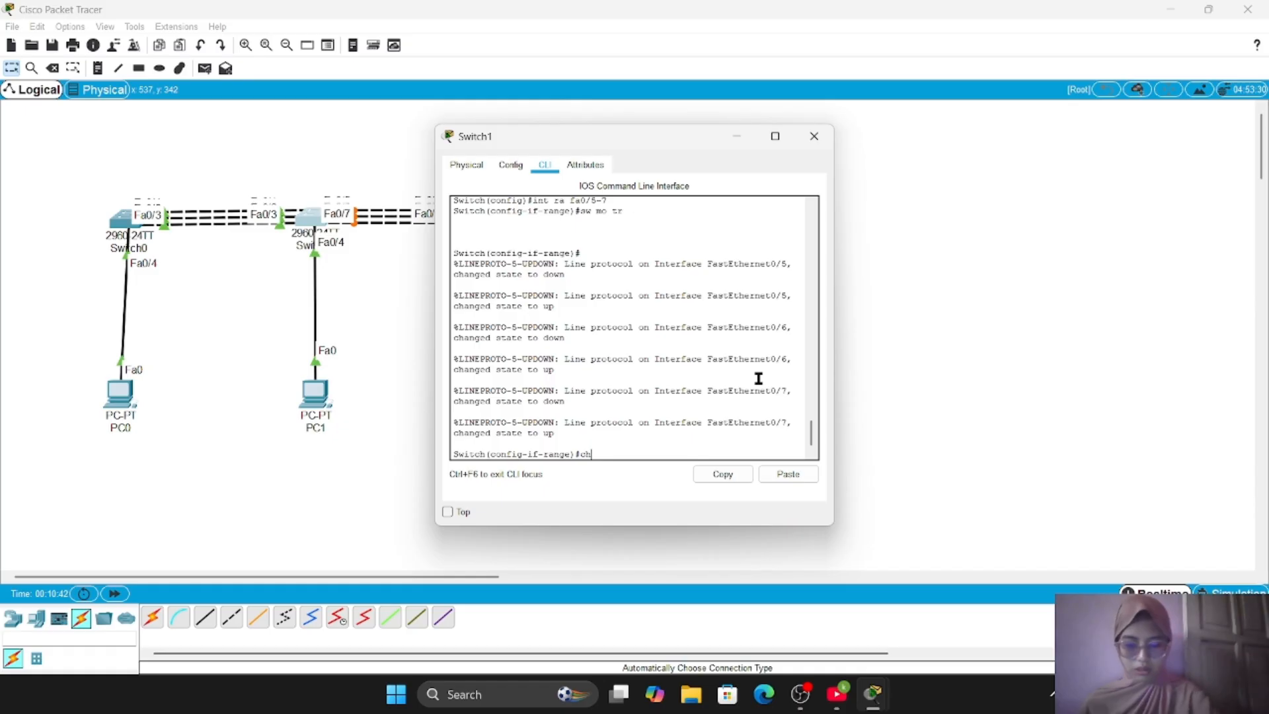
type("anne")
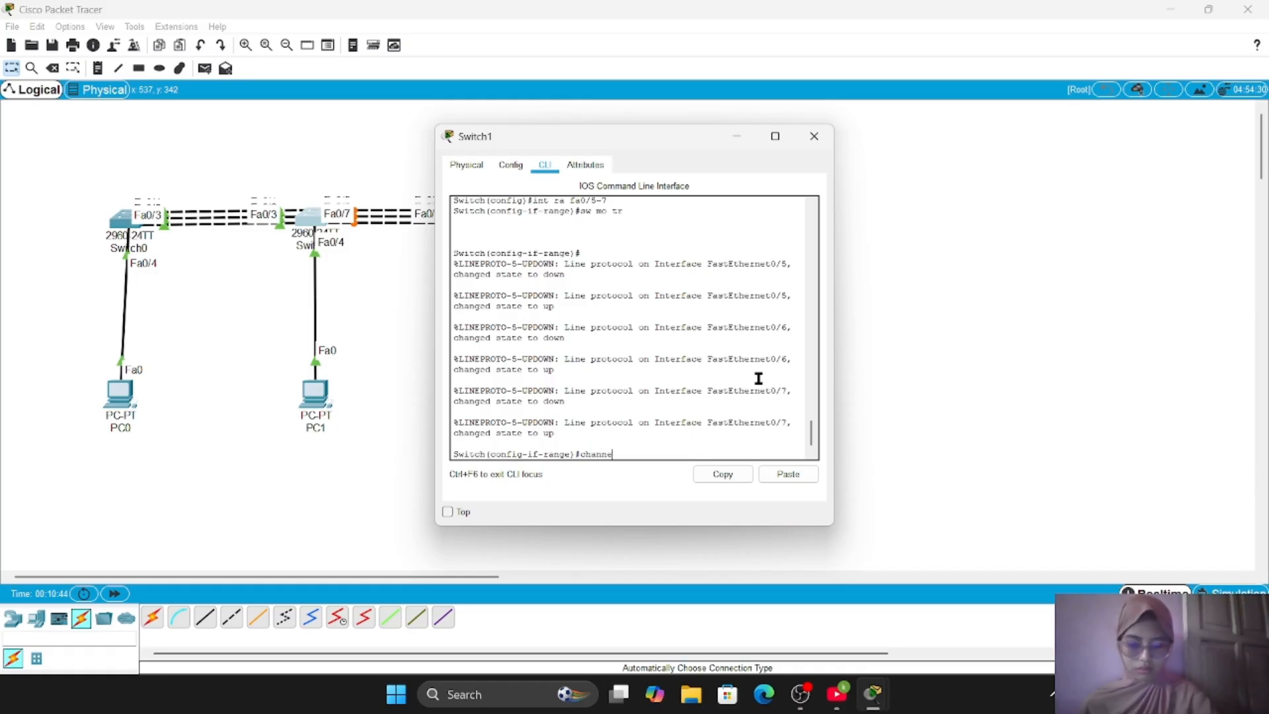
type("l-")
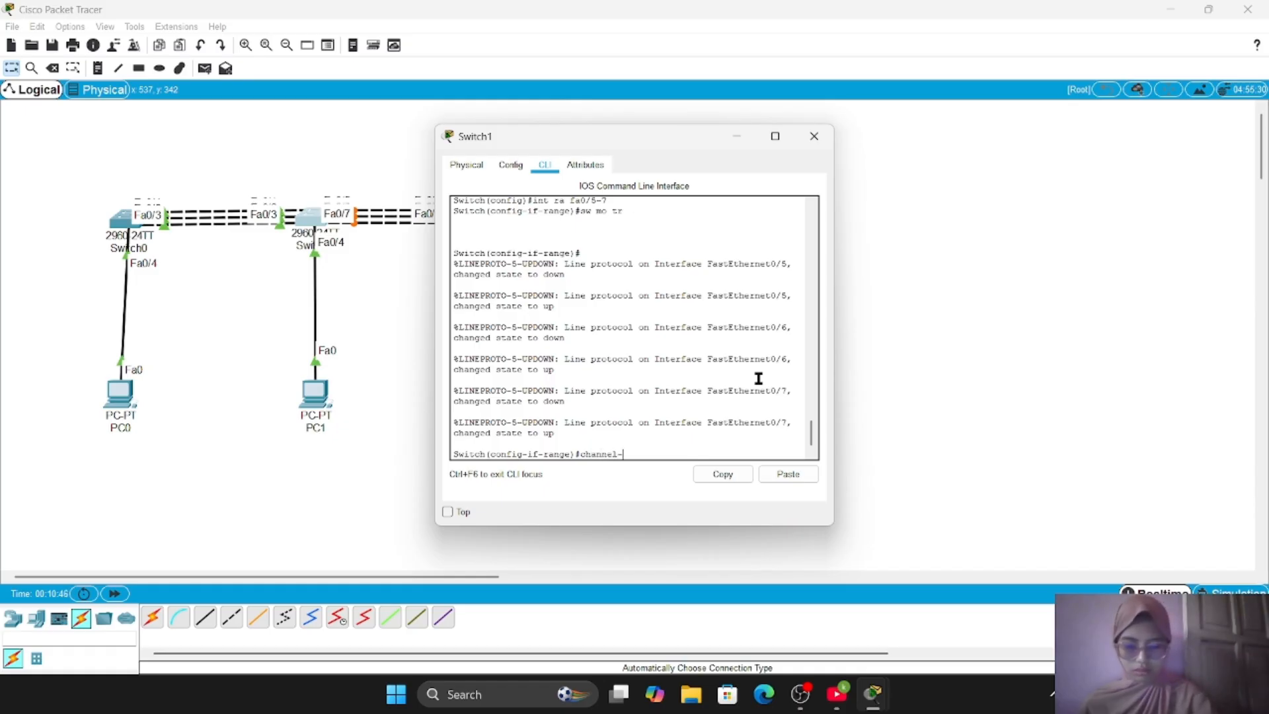
type("gro")
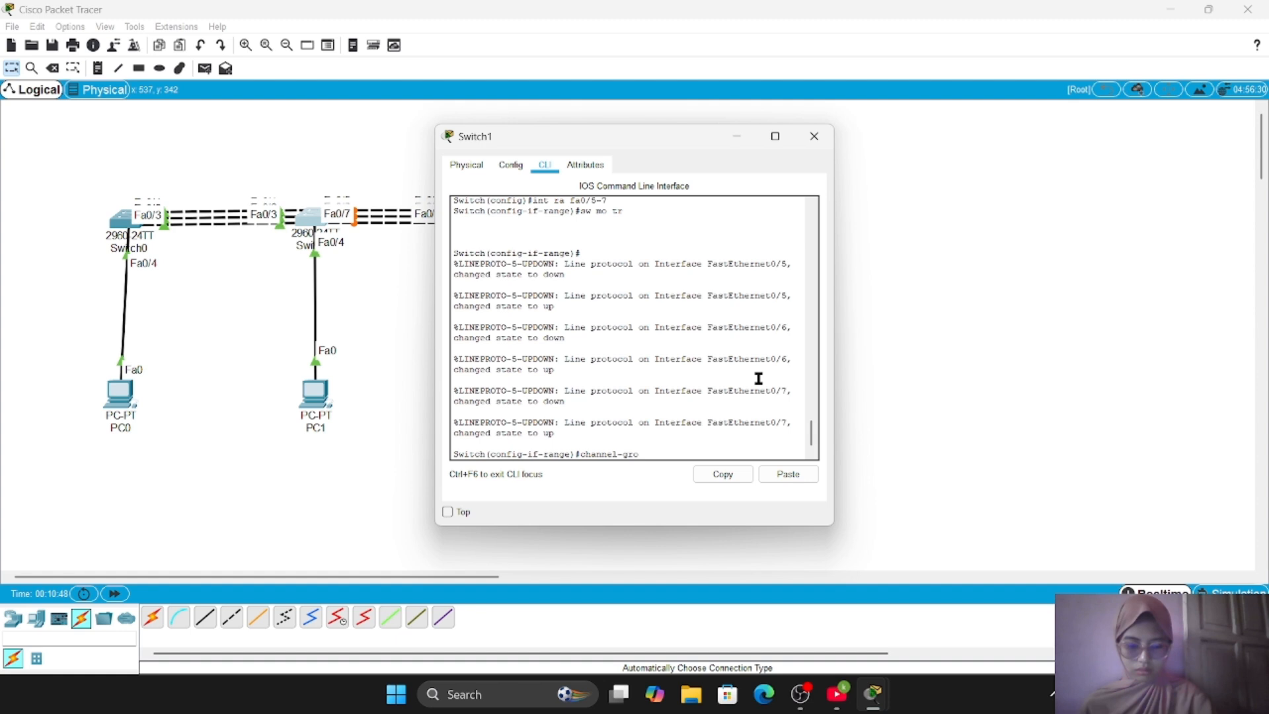
type("up ")
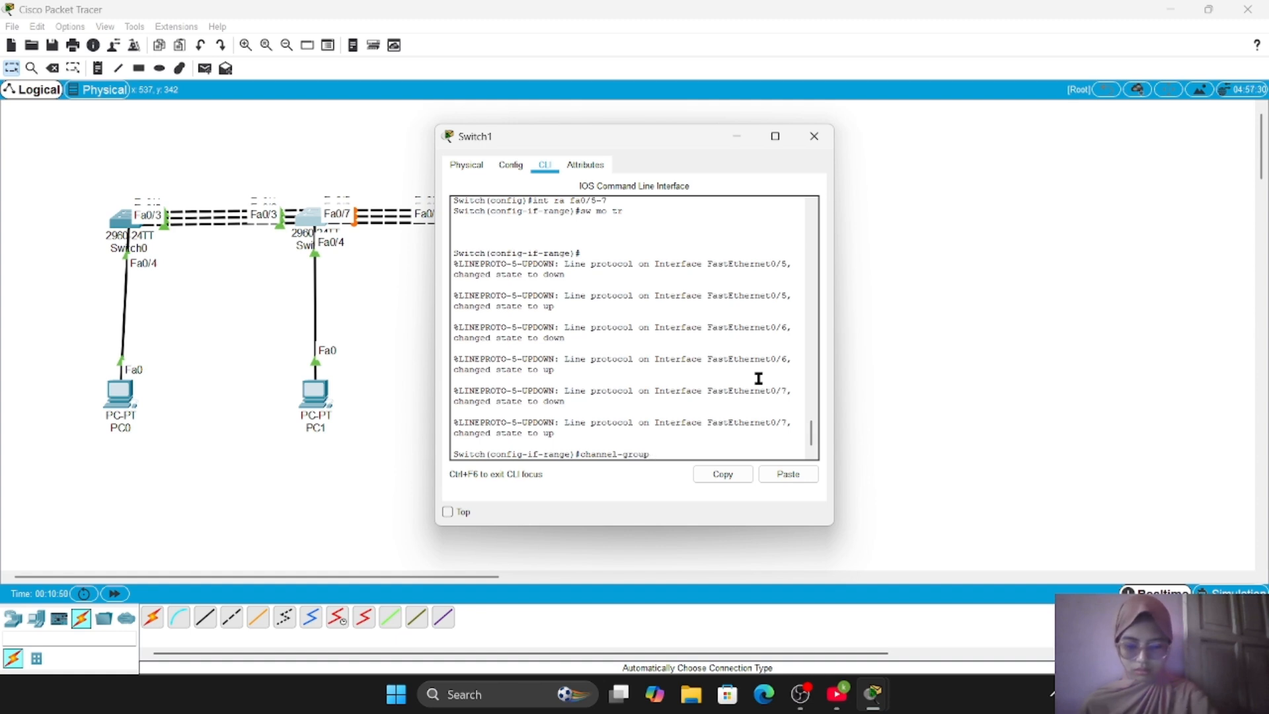
type("2 ")
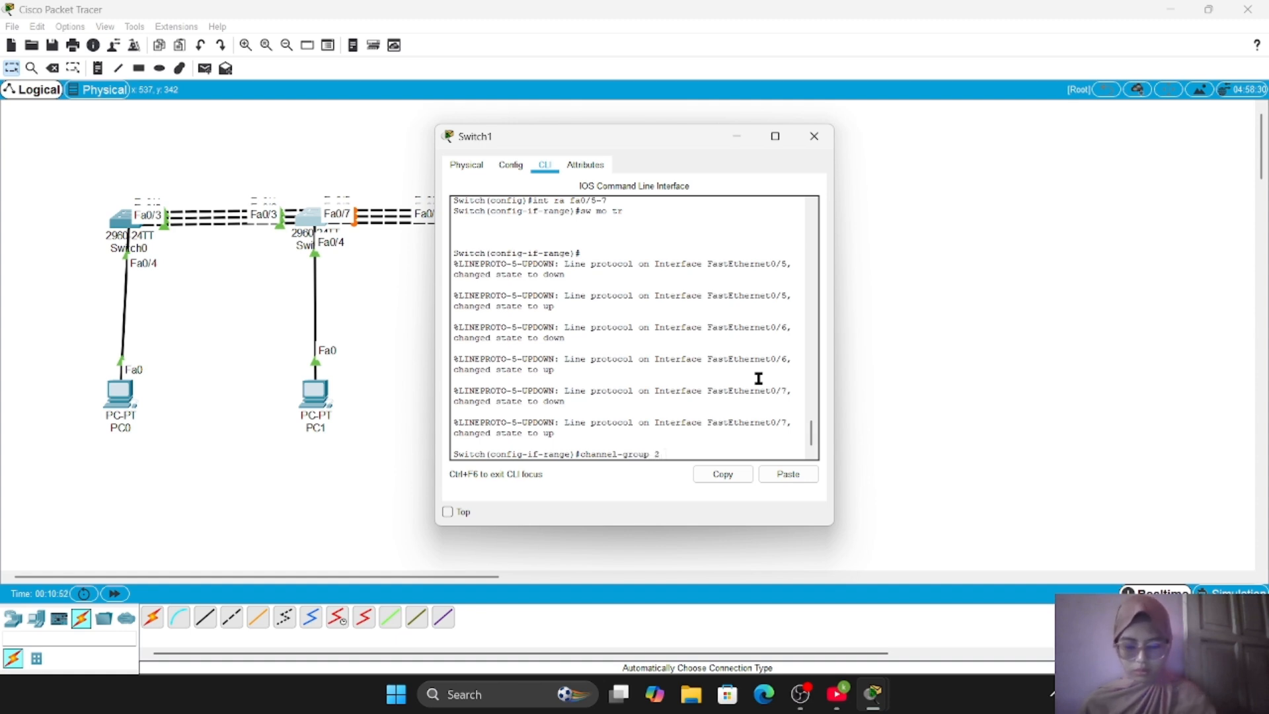
type("mode a")
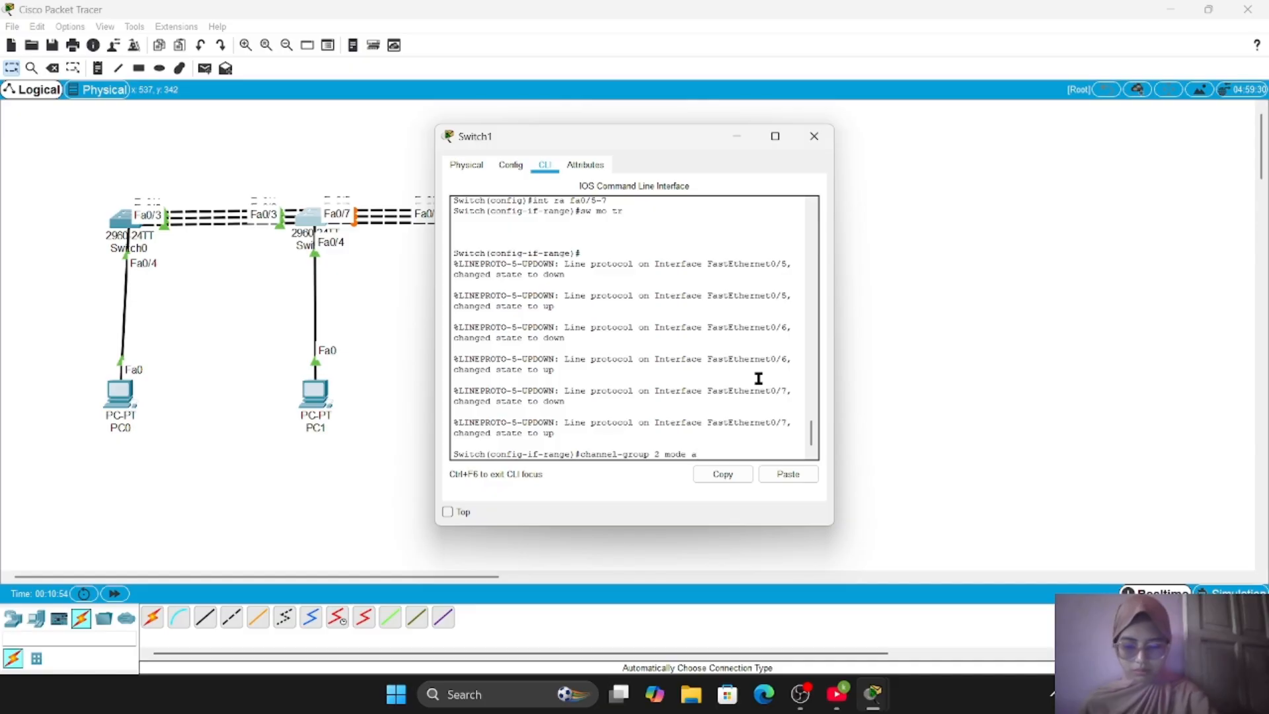
type("cti")
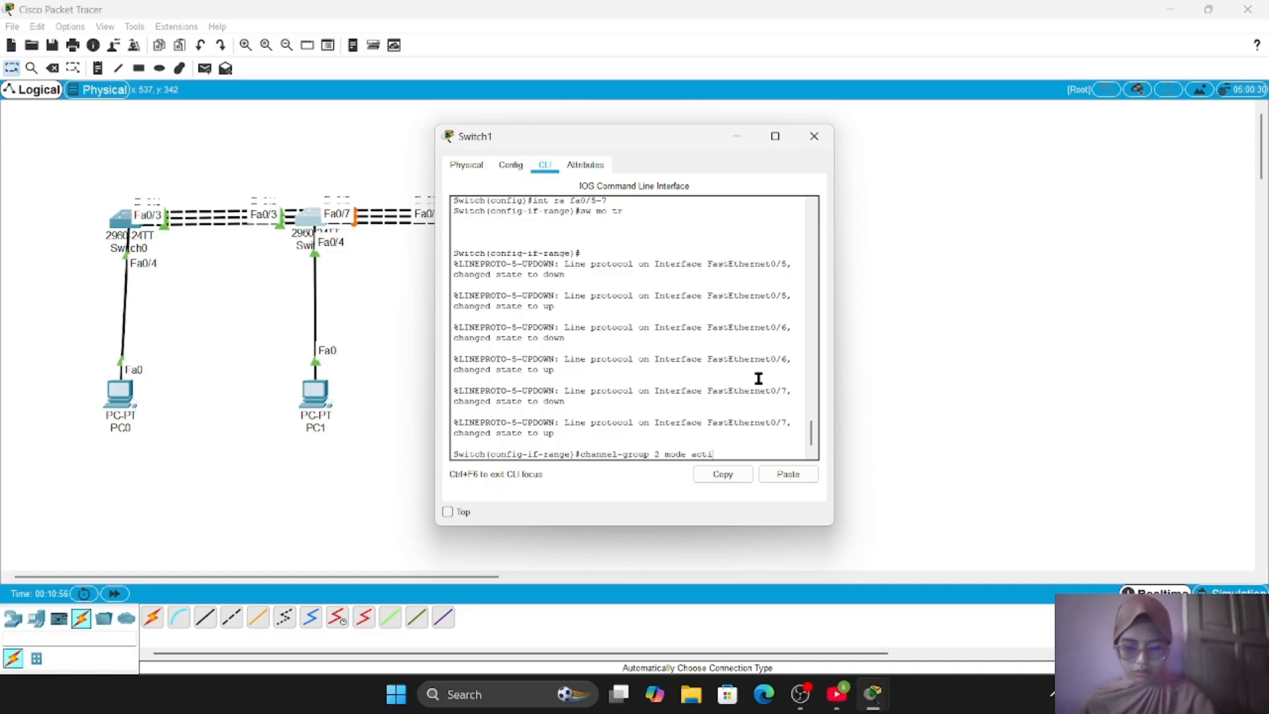
type("ve")
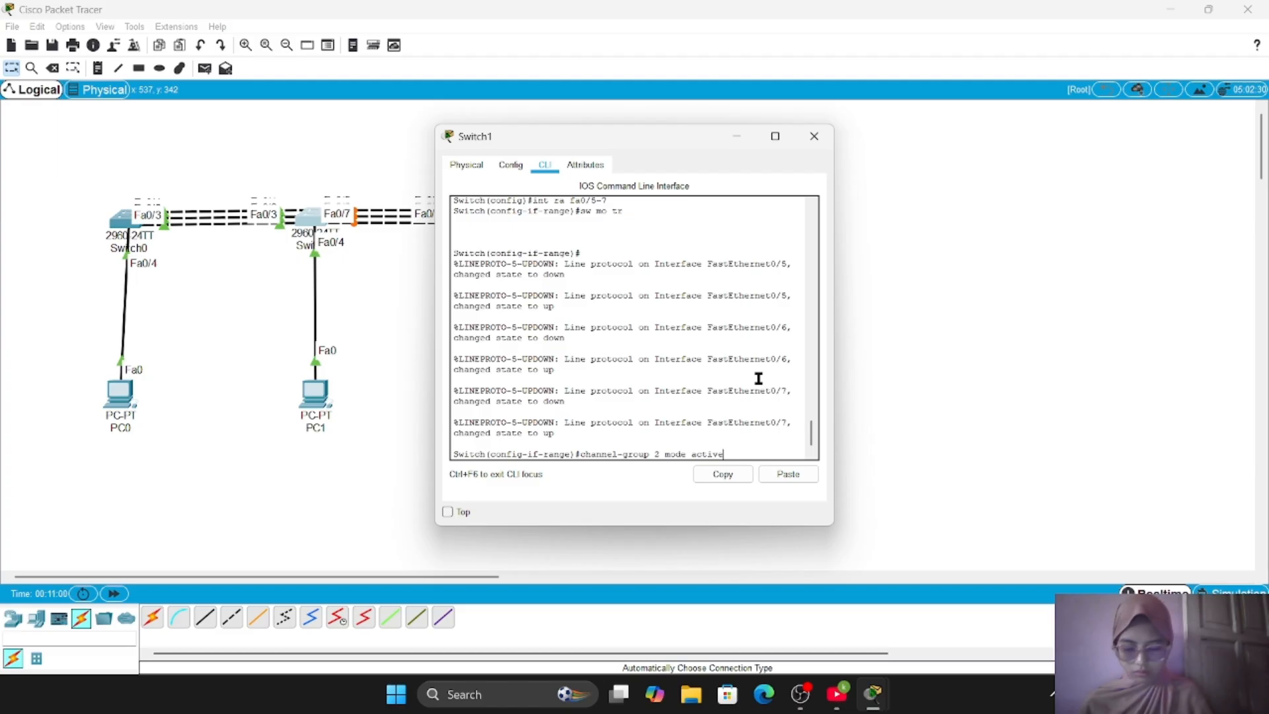
key("Return")
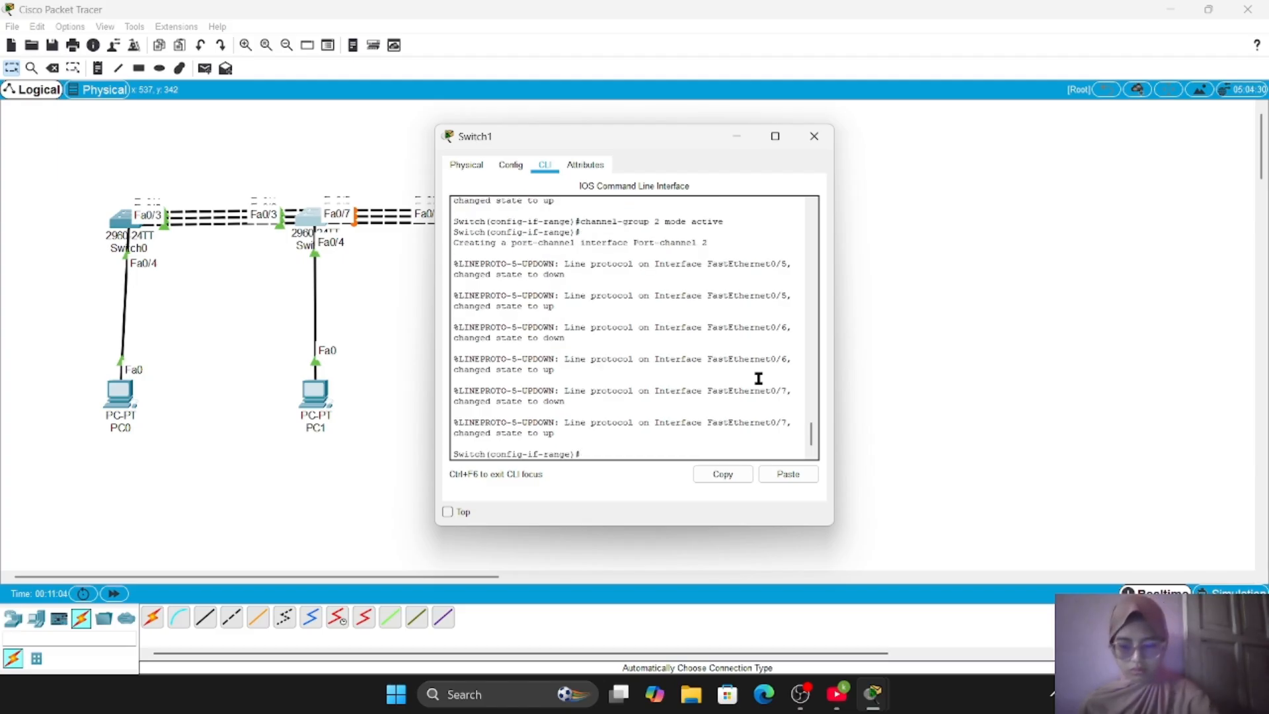
Step: Leave the interface range and set Switch1's port-channel 2 interface to trunk mode
type("ex")
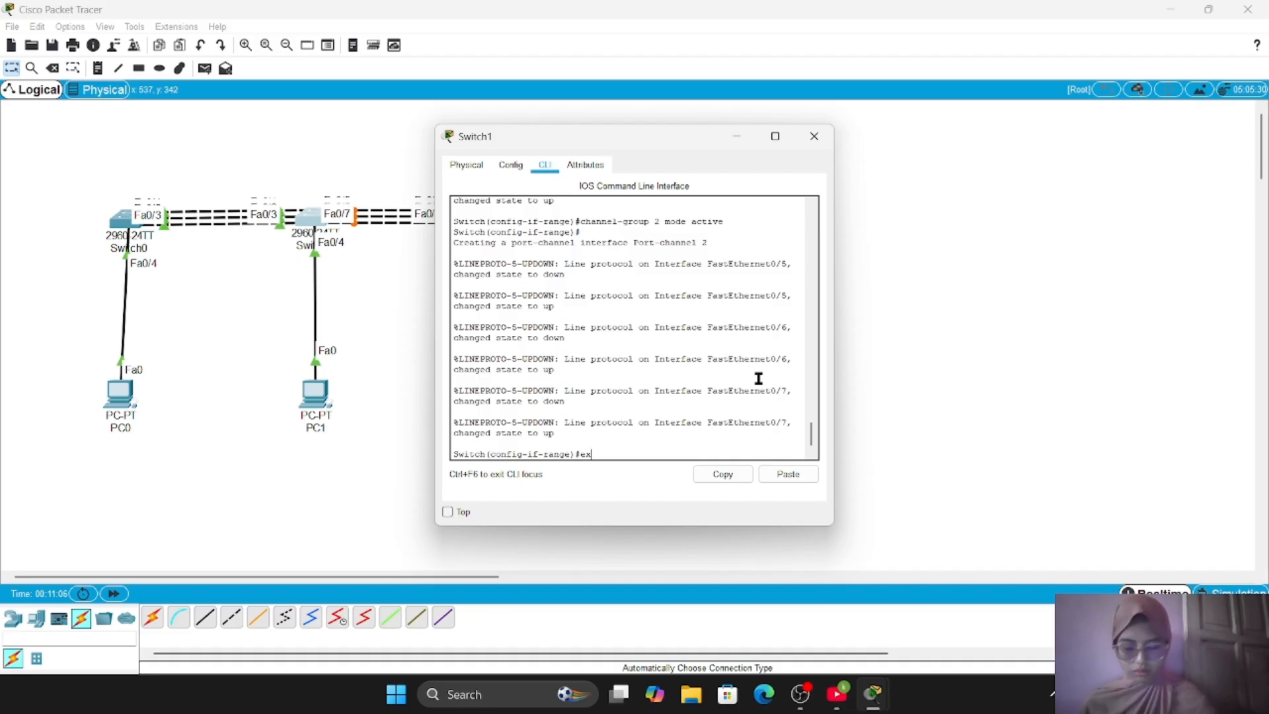
key("Return")
type("int")
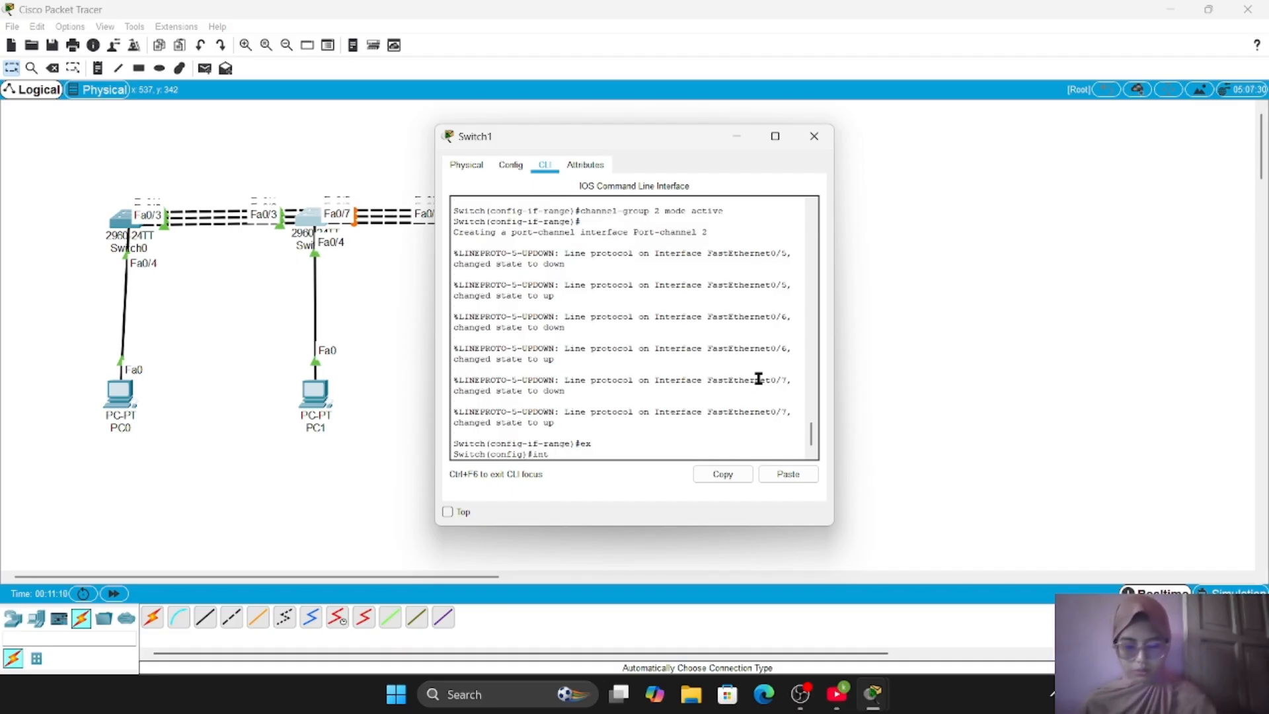
type(" port-cha")
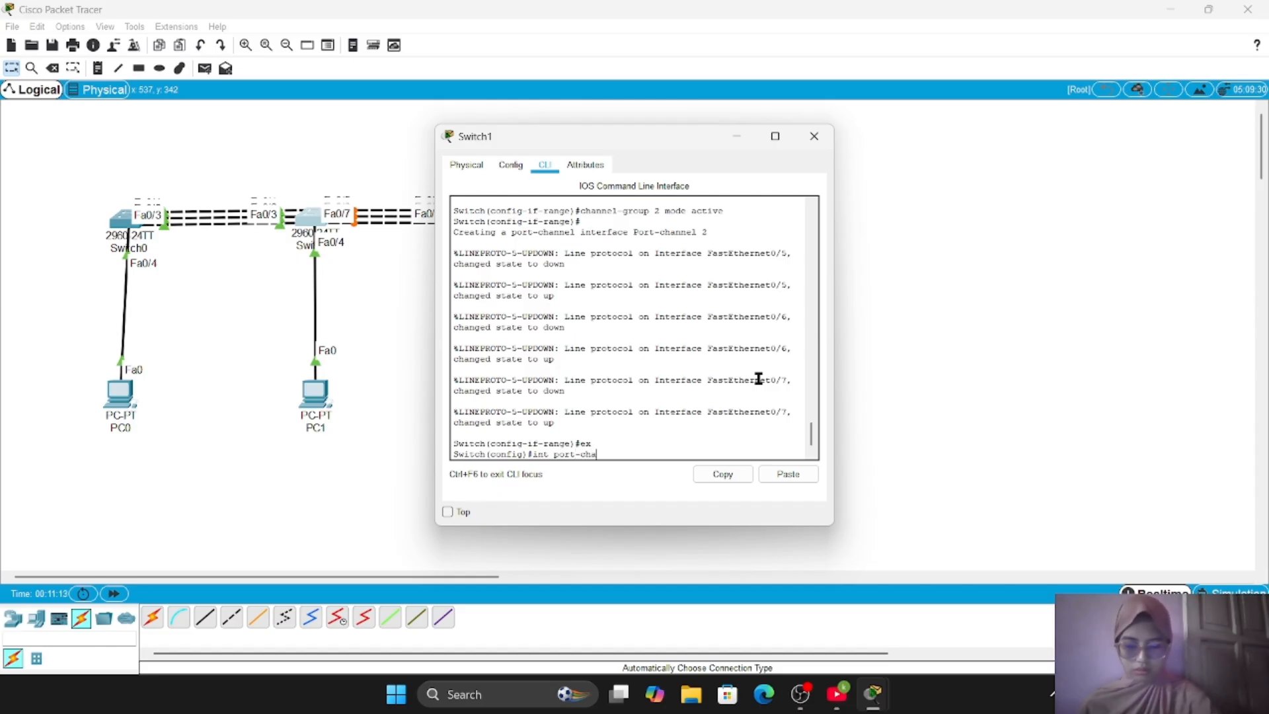
type("nne")
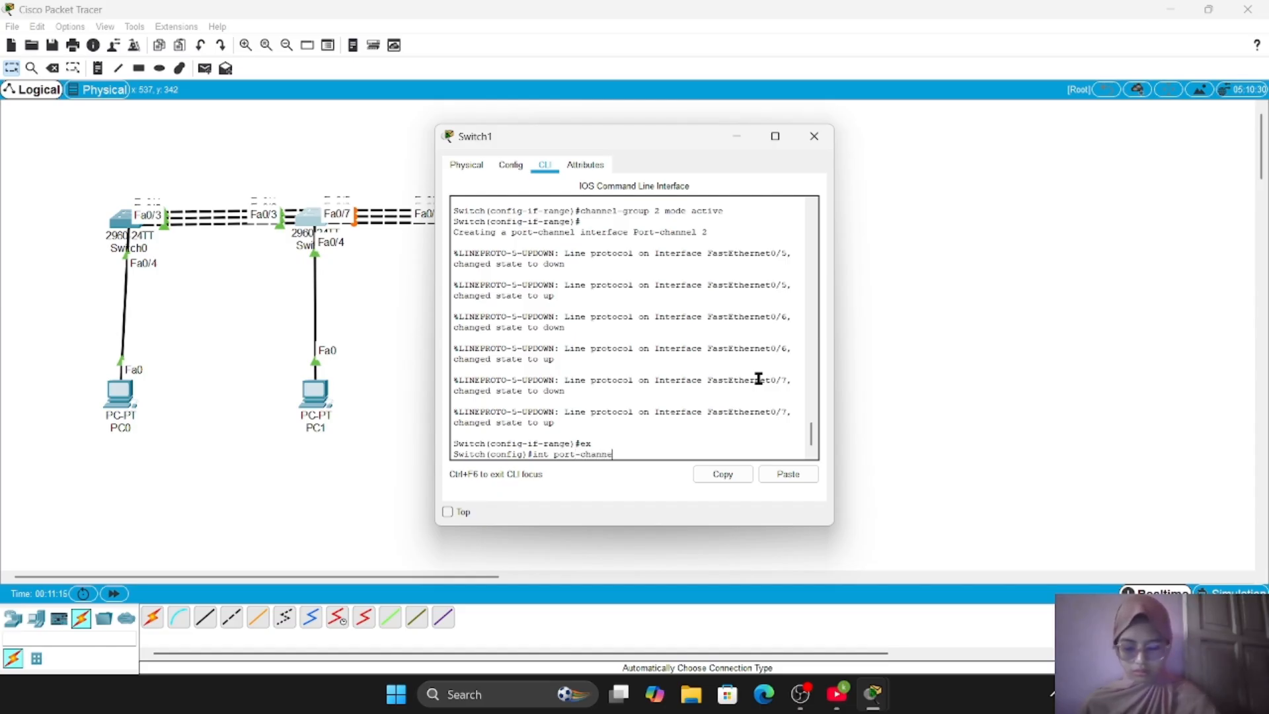
type("l")
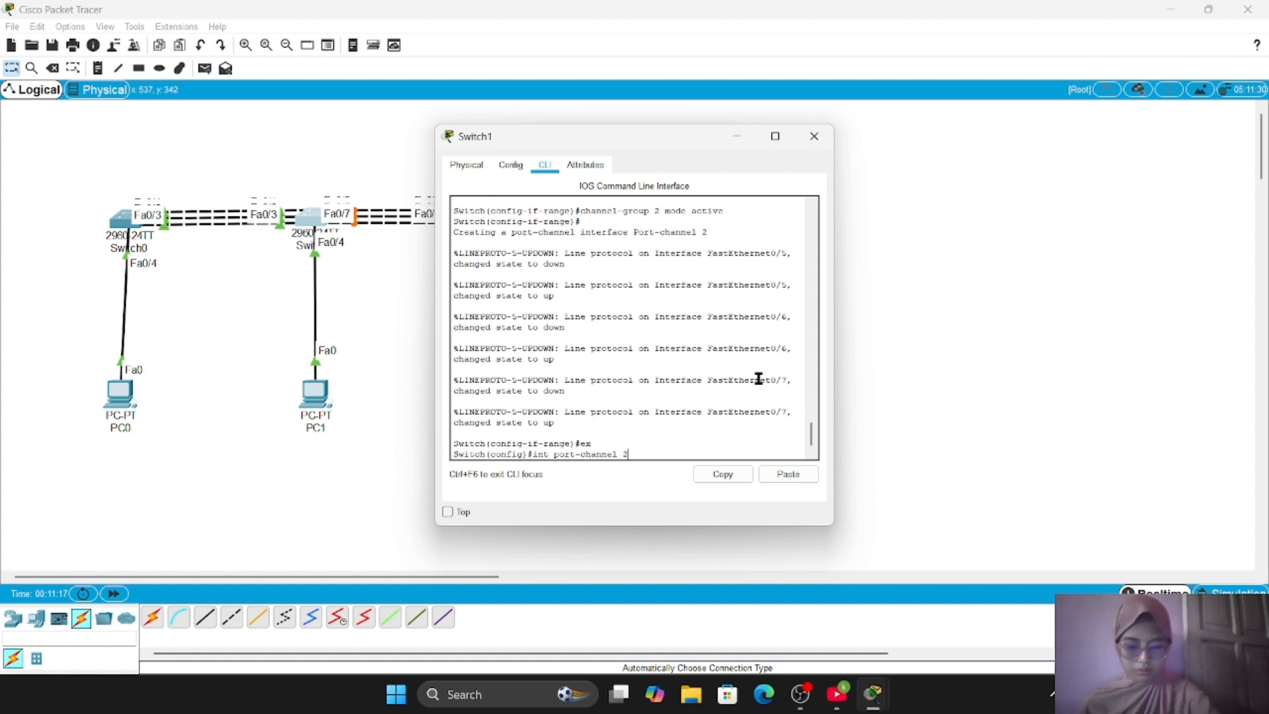
type(" 2")
key("Return")
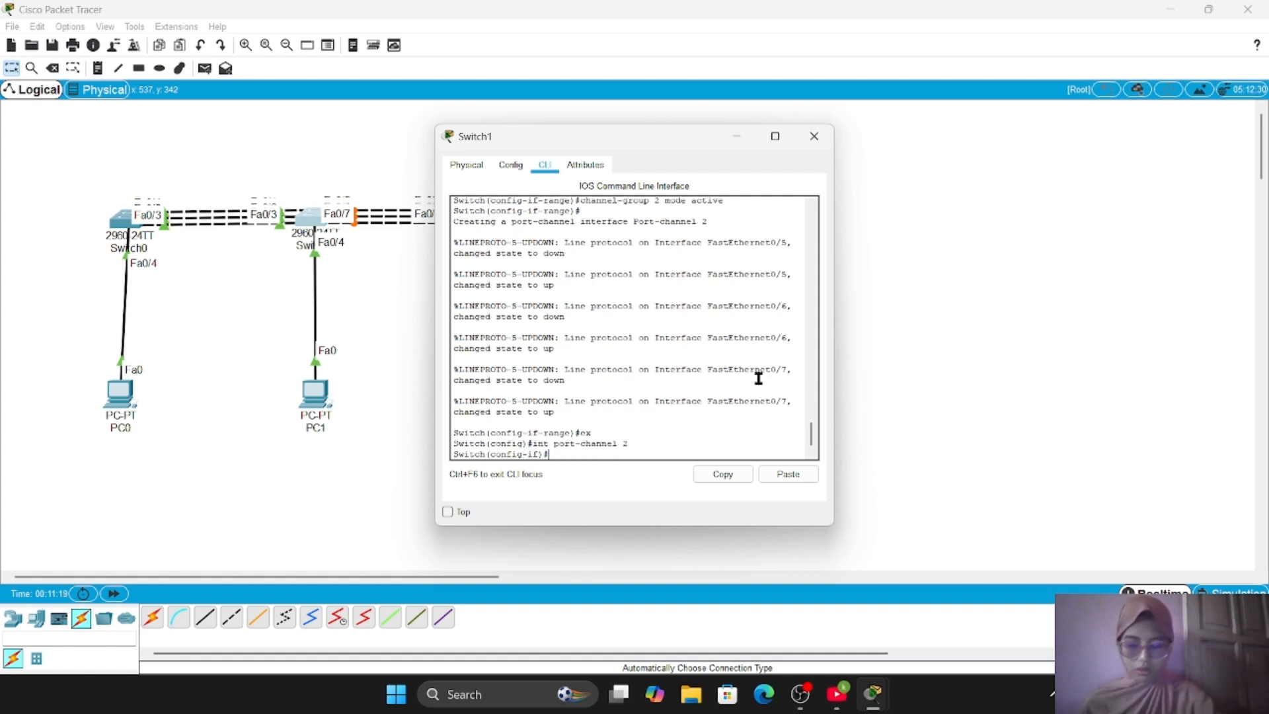
type("sw mo")
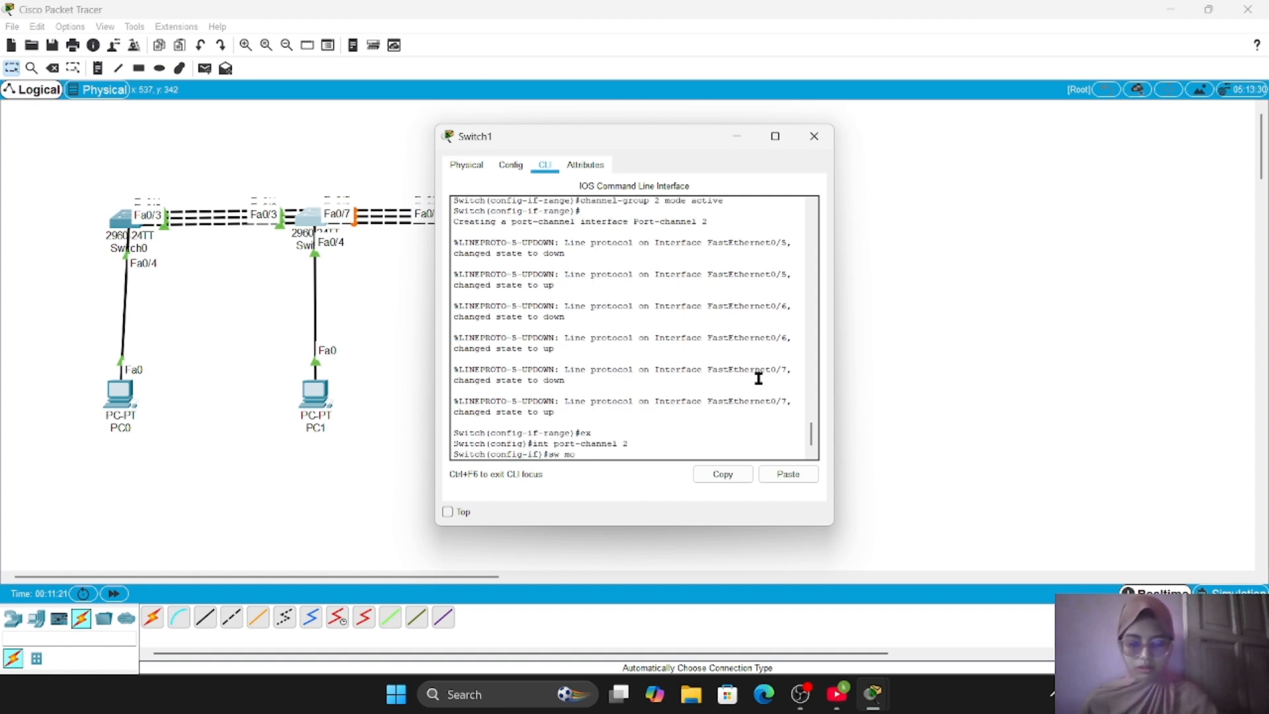
type(" tr")
key("Return")
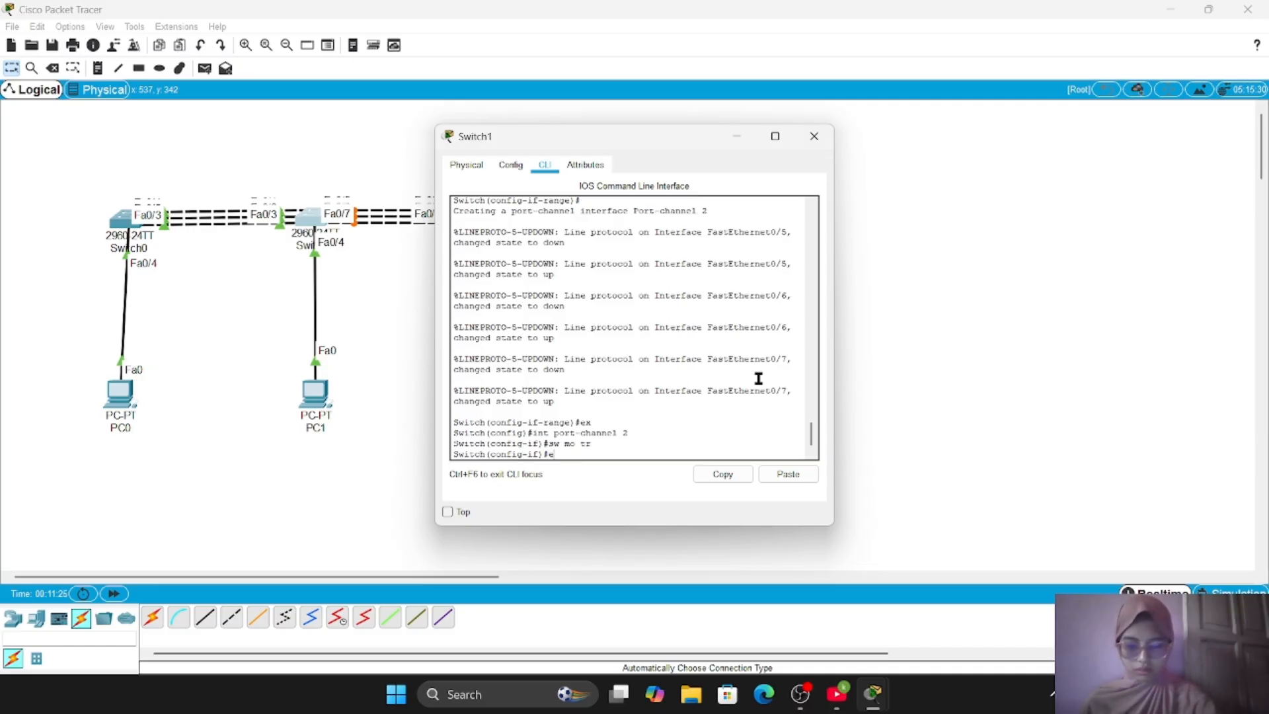
Step: Return Switch1 to privileged mode, save its configuration with wr and close its window
type("ex")
key("Return")
type("e")
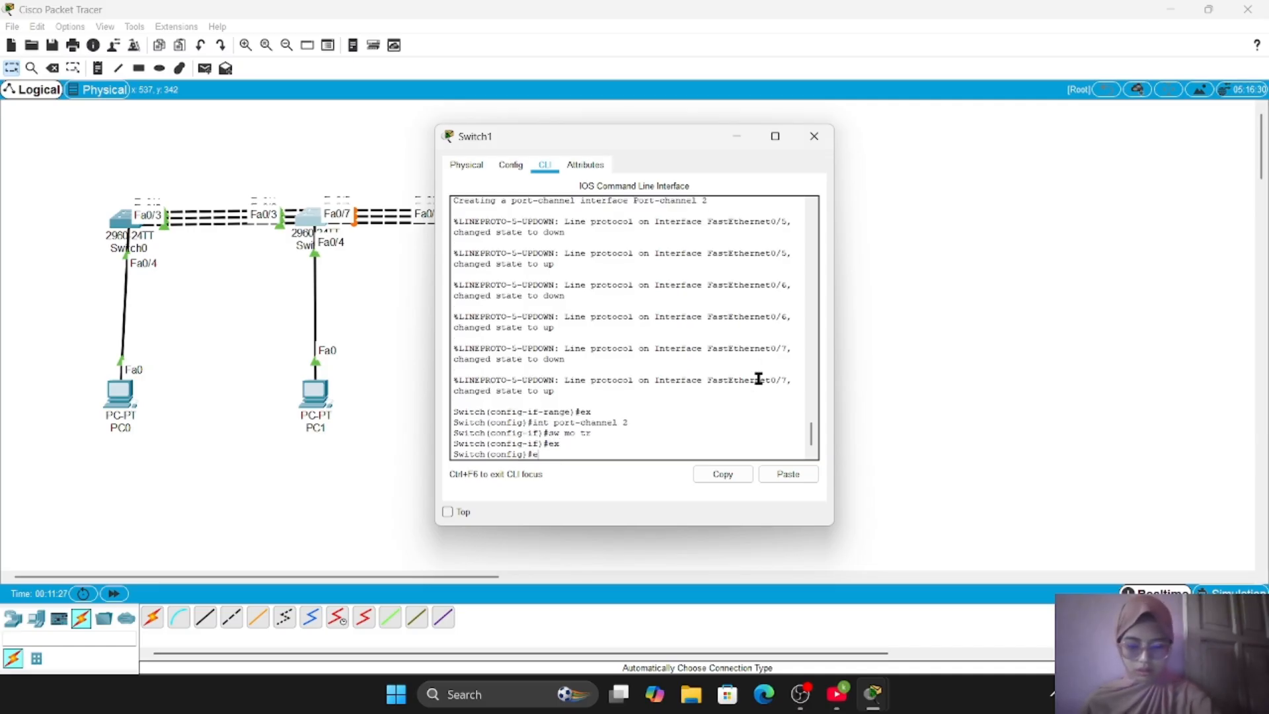
type("nd")
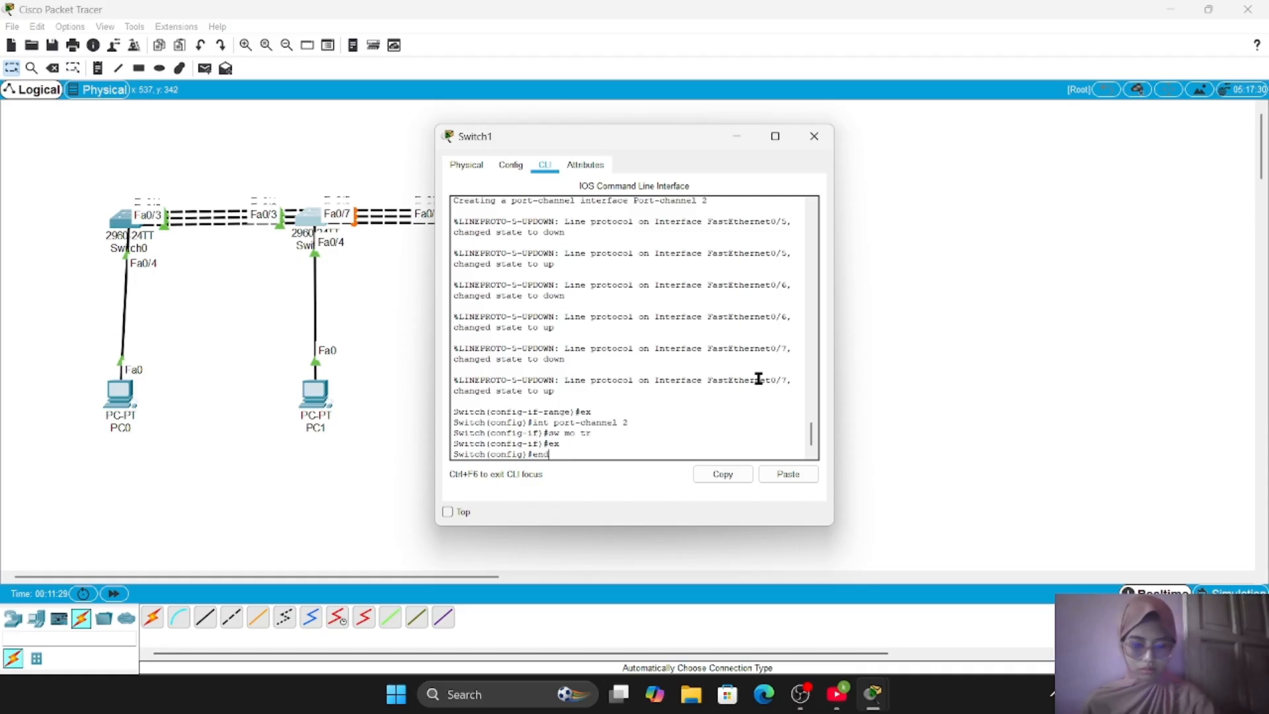
key("Return")
type("wr")
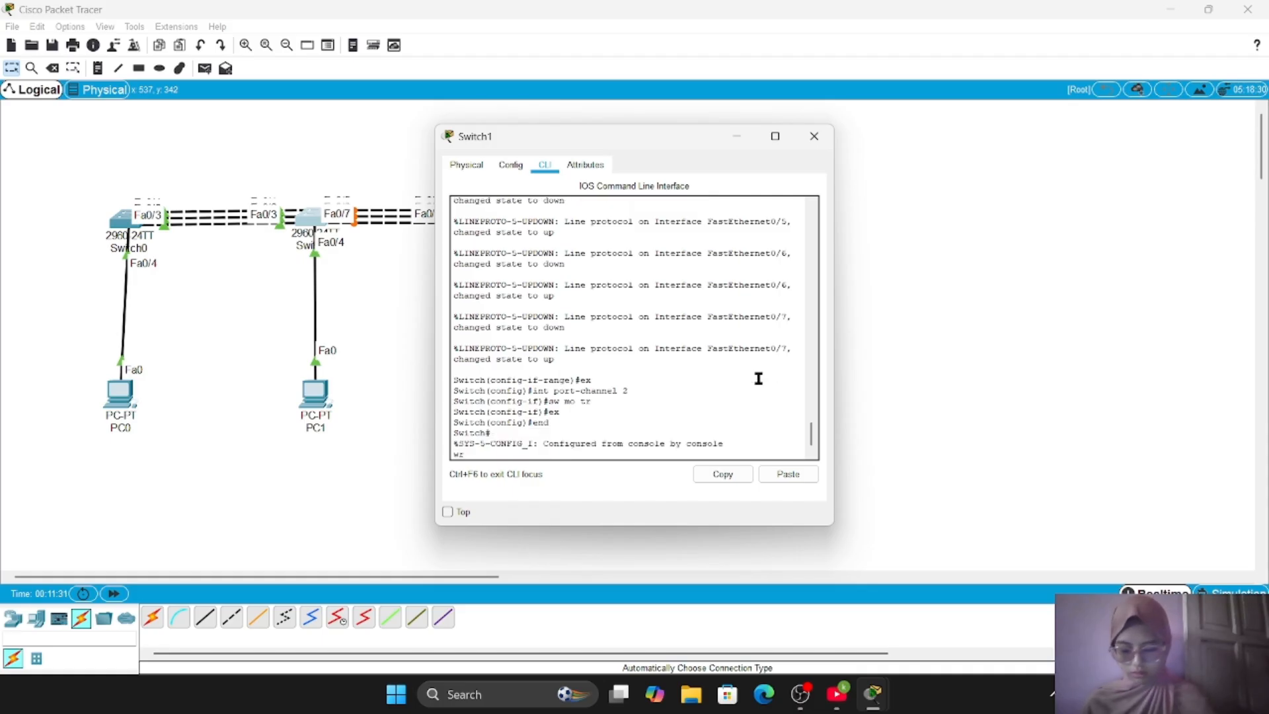
key("Return")
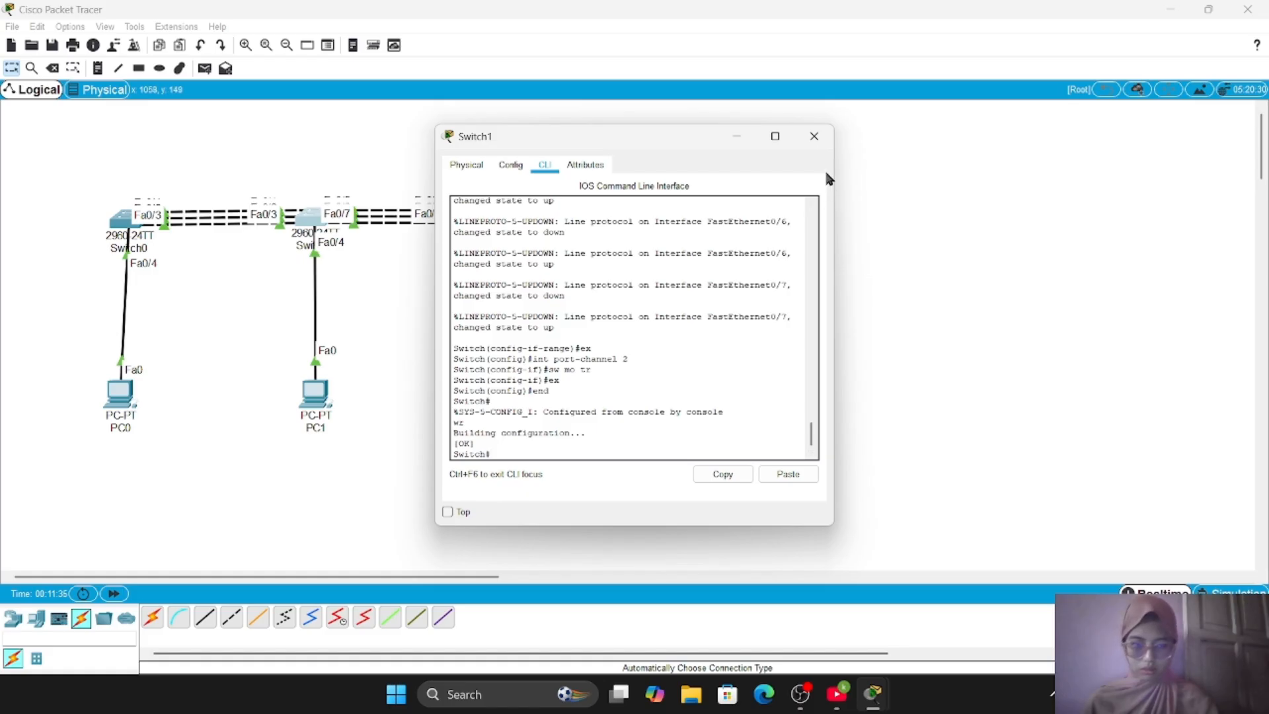
left_click(819, 146)
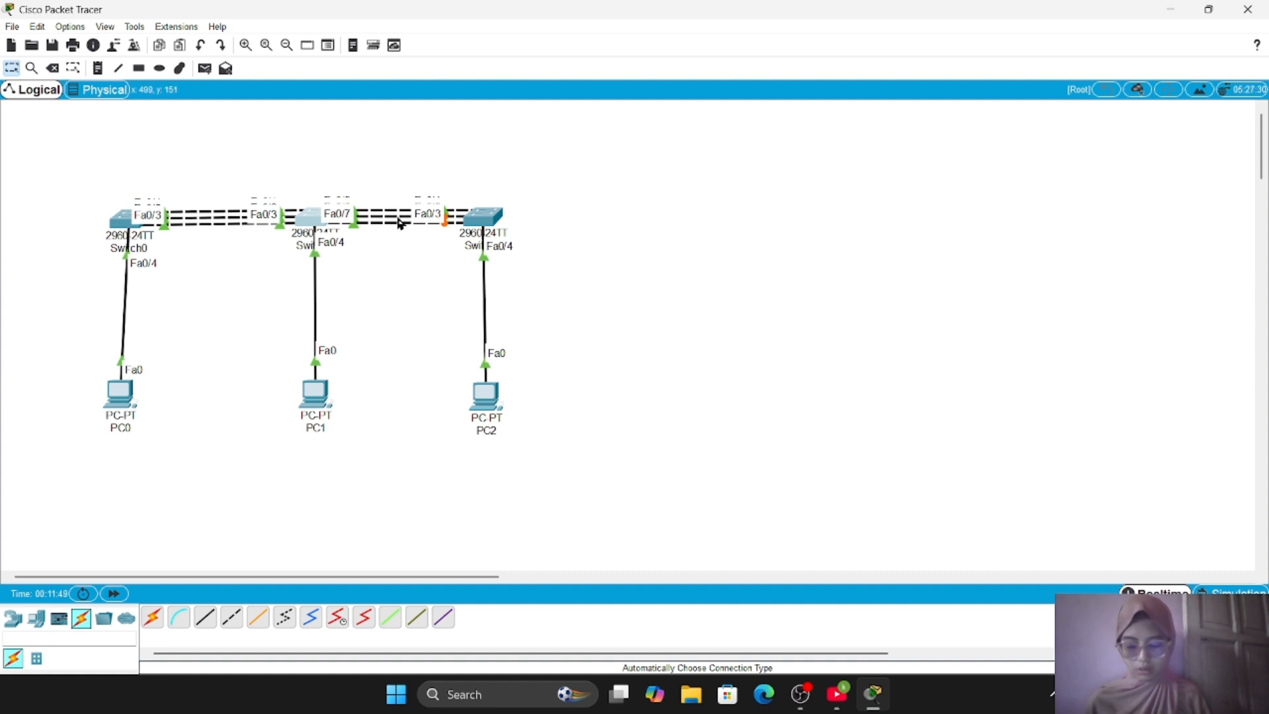
Step: Open Switch2's CLI and enter privileged mode, followed by global configuration mode with conf t
left_click(487, 224)
left_click(544, 164)
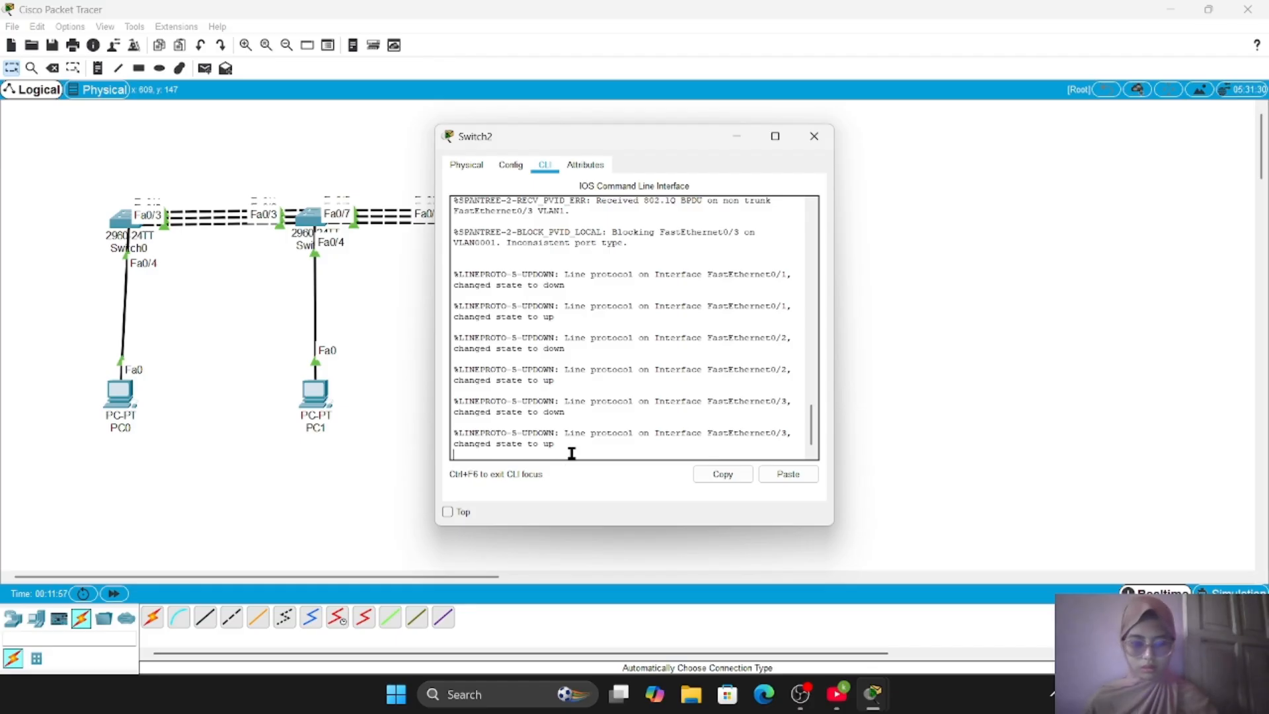
key("Return")
type("en")
key("Return")
type("conf t")
key("Return")
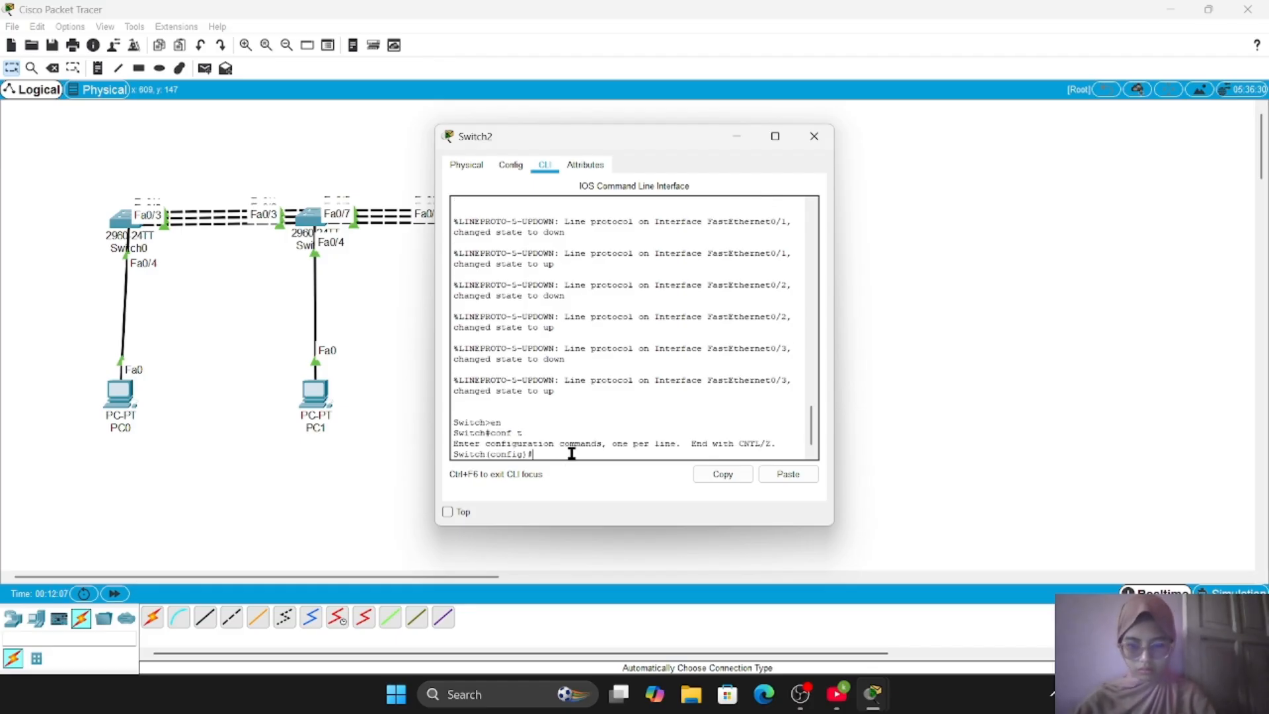
Step: Select Switch2's fa0/5-7 interface range with int ra and set it to trunk mode
type("int")
key("Return")
type("fa")
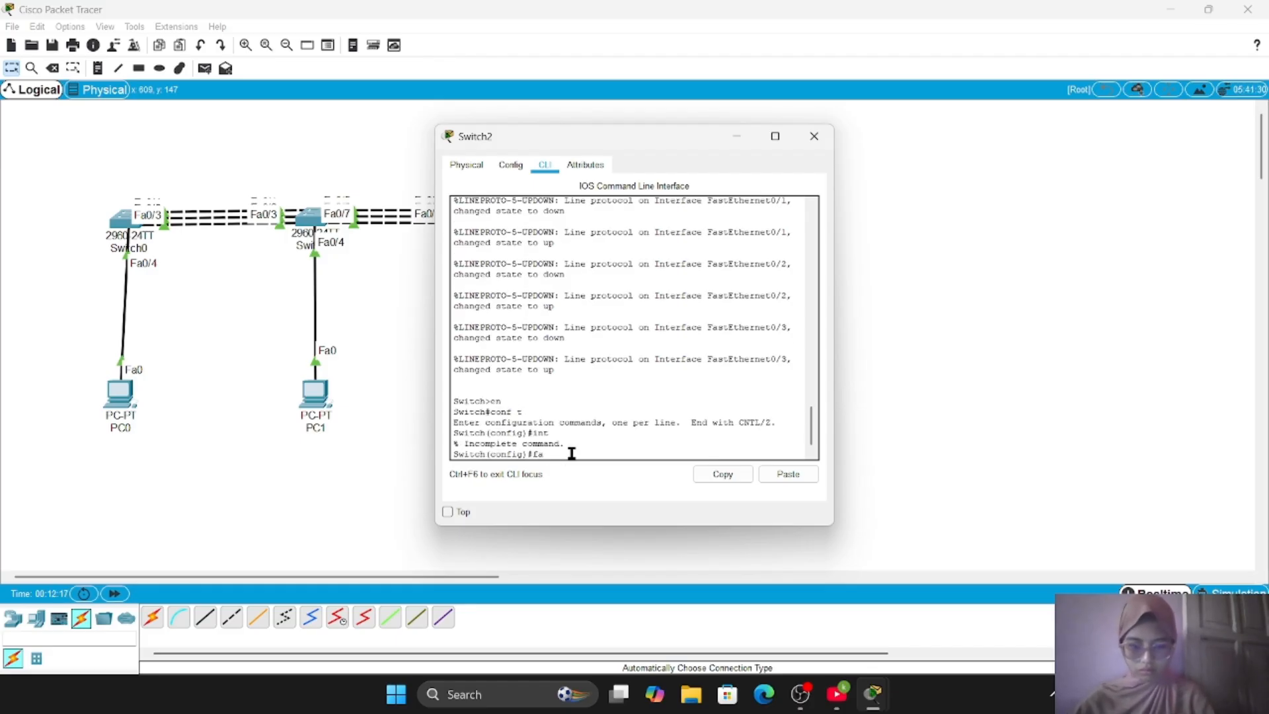
key("BackSpace")
key("BackSpace")
type("int ra fa0/")
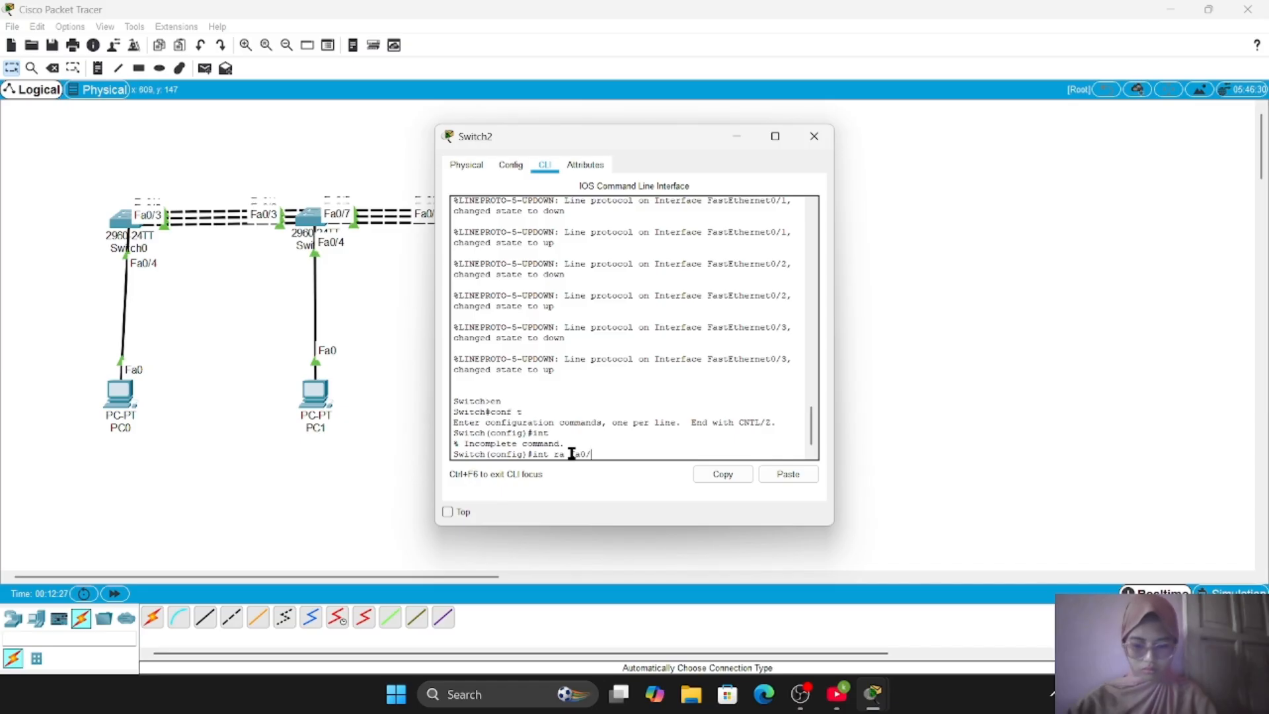
type("5-7")
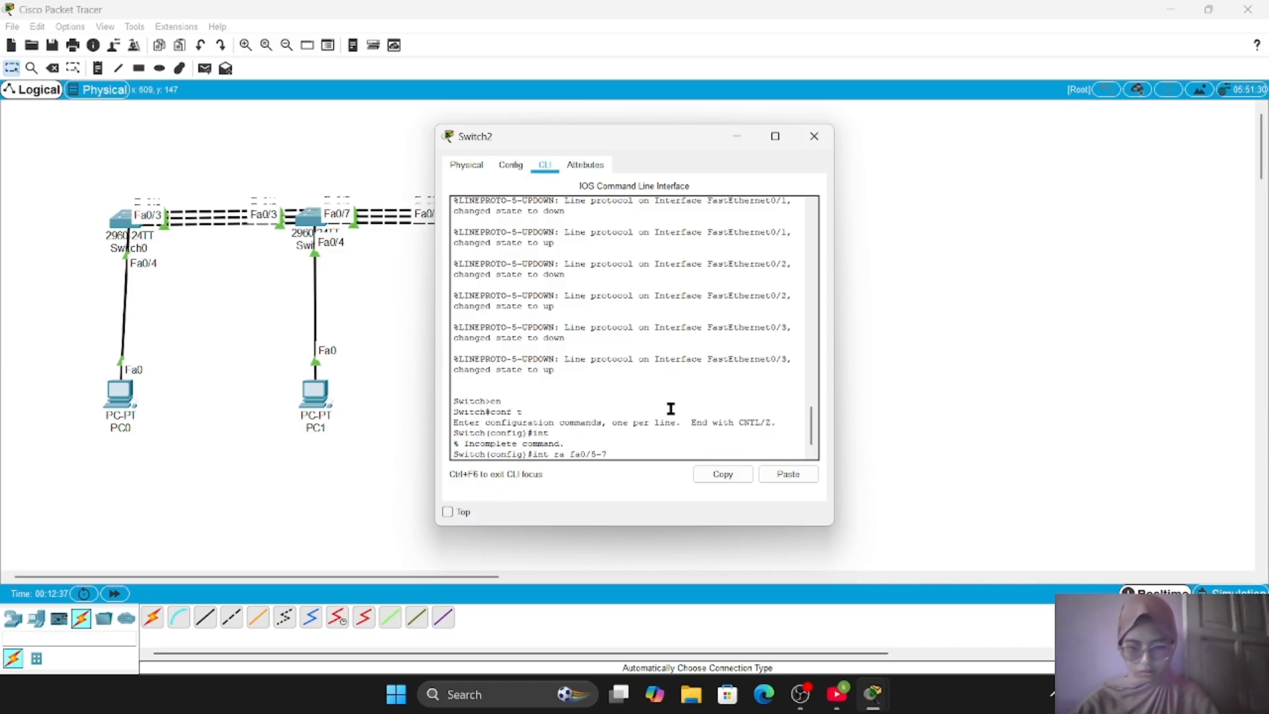
key("Return")
type("sw mo tr")
key("Return")
Step: Assign Switch2's selected fa0/5-7 range to channel-group 2 in active mode
type("c")
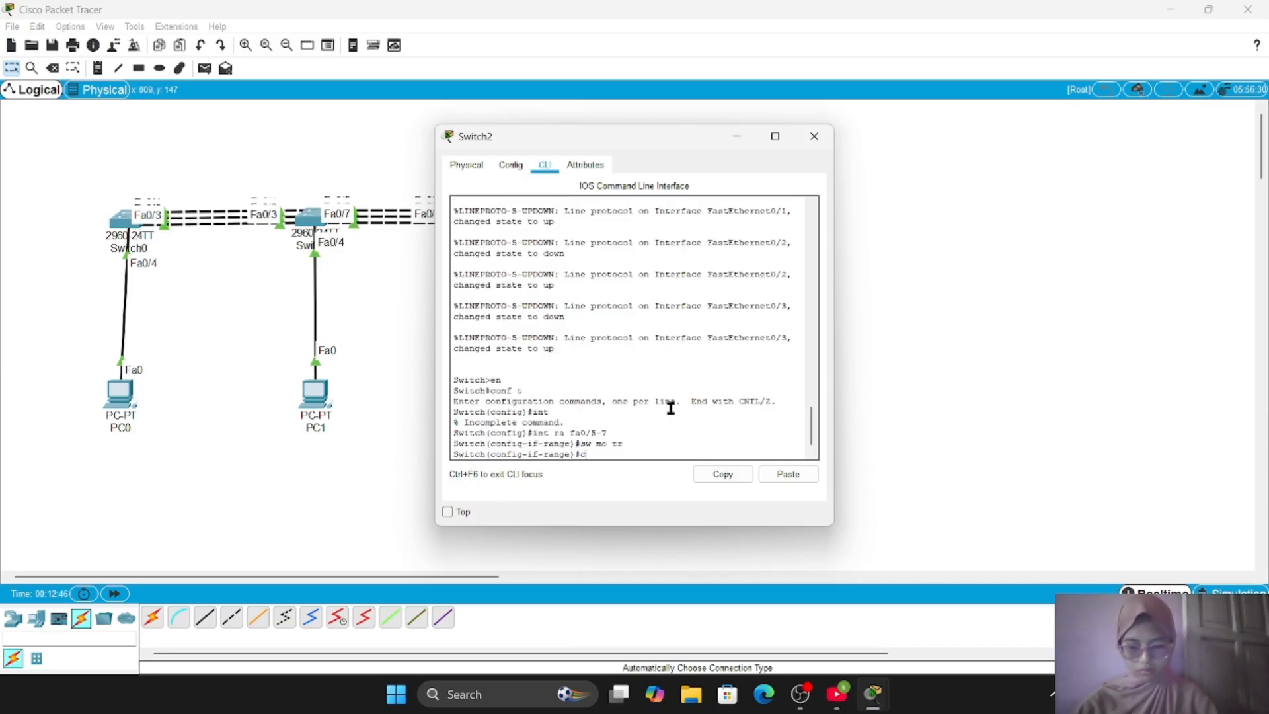
type("hannel group 2 ")
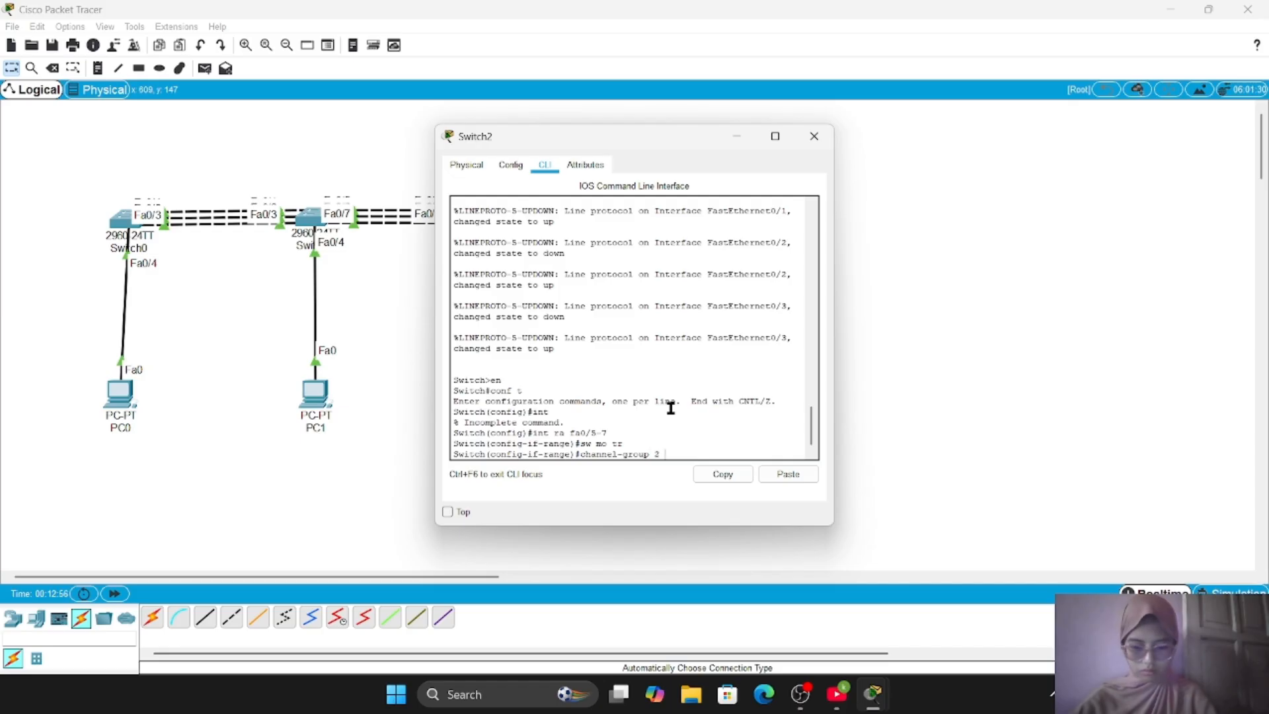
type("mode active")
key("Return")
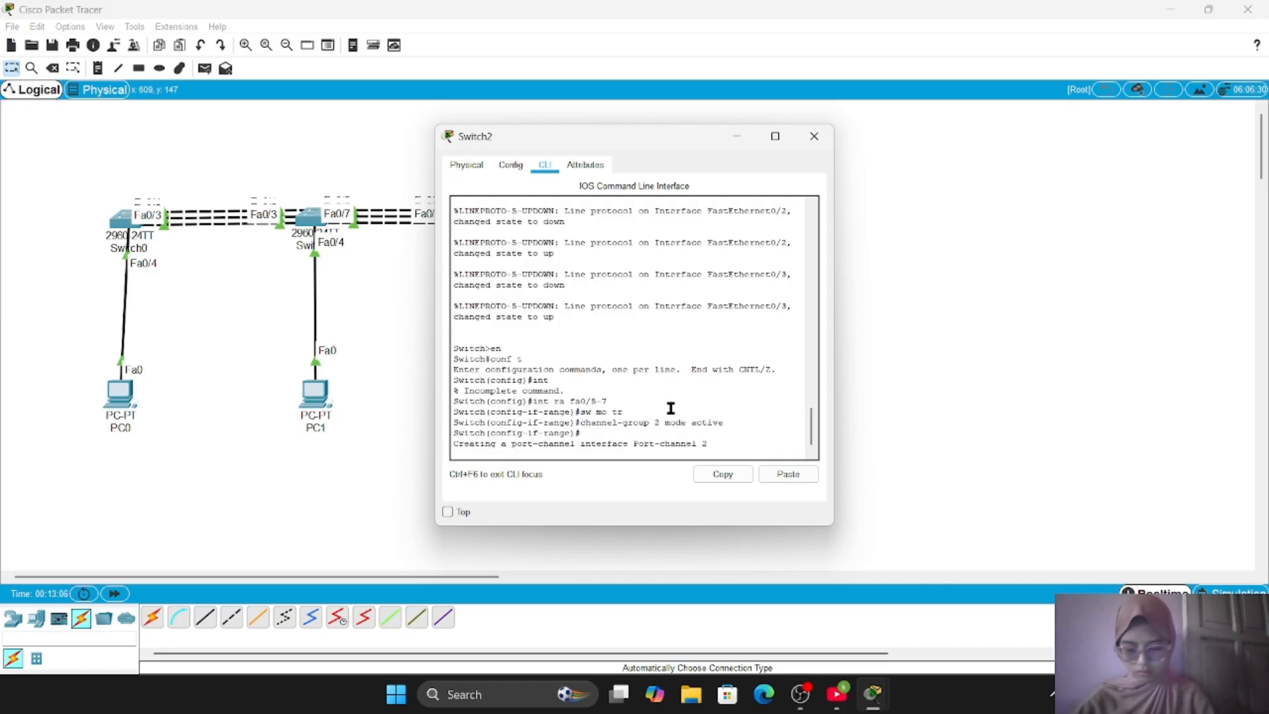
key("Return")
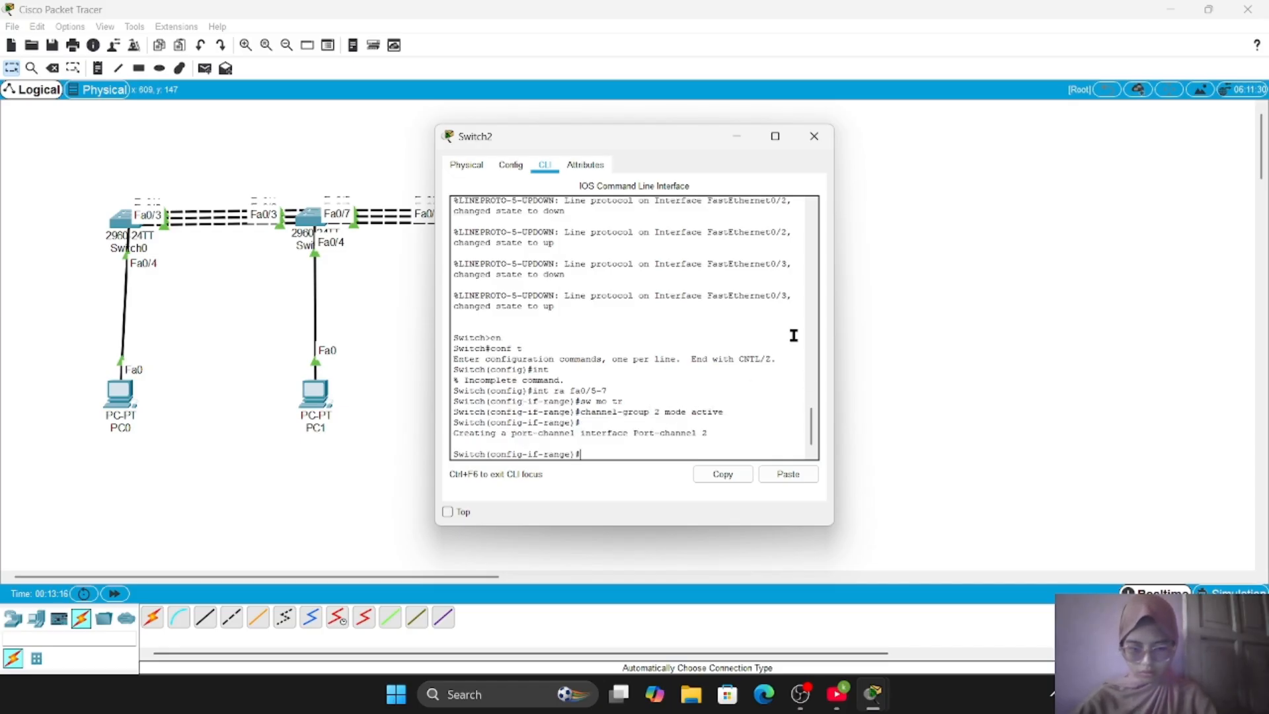
Step: Leave the interface range and set Switch2's port-channel 2 interface to trunk mode
type("ex")
key("Return")
type("int")
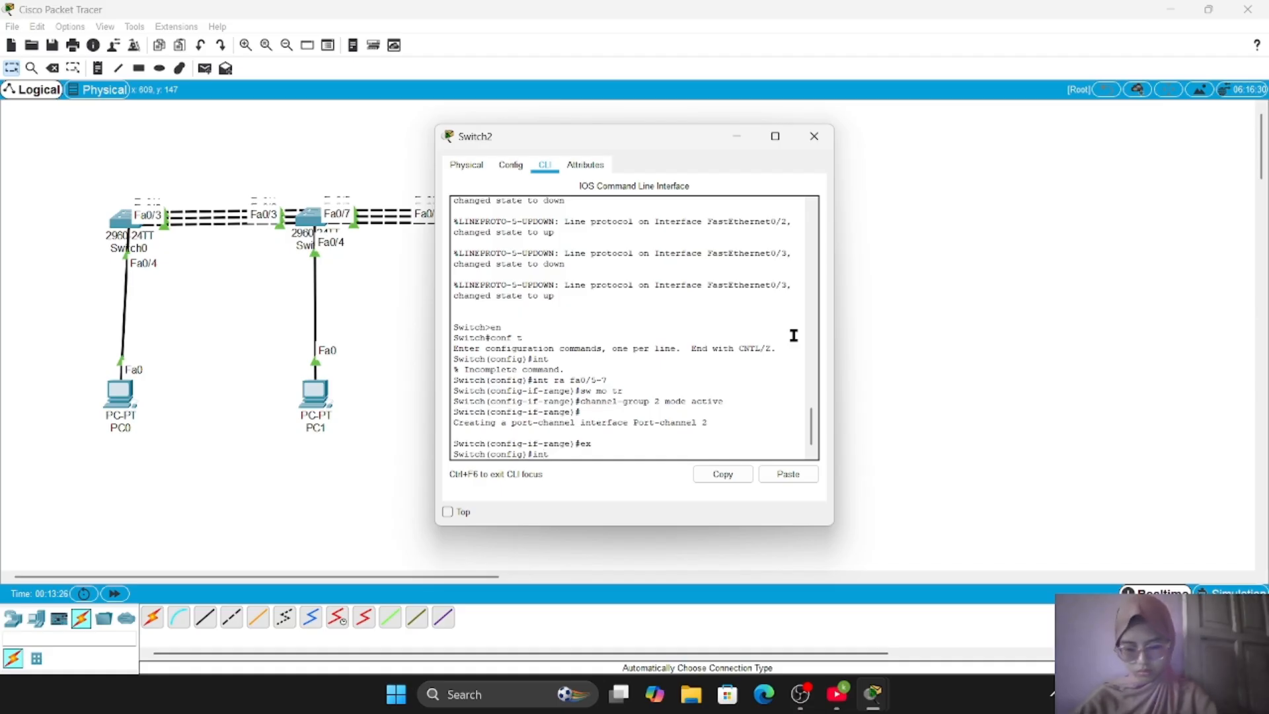
type(" port-channel")
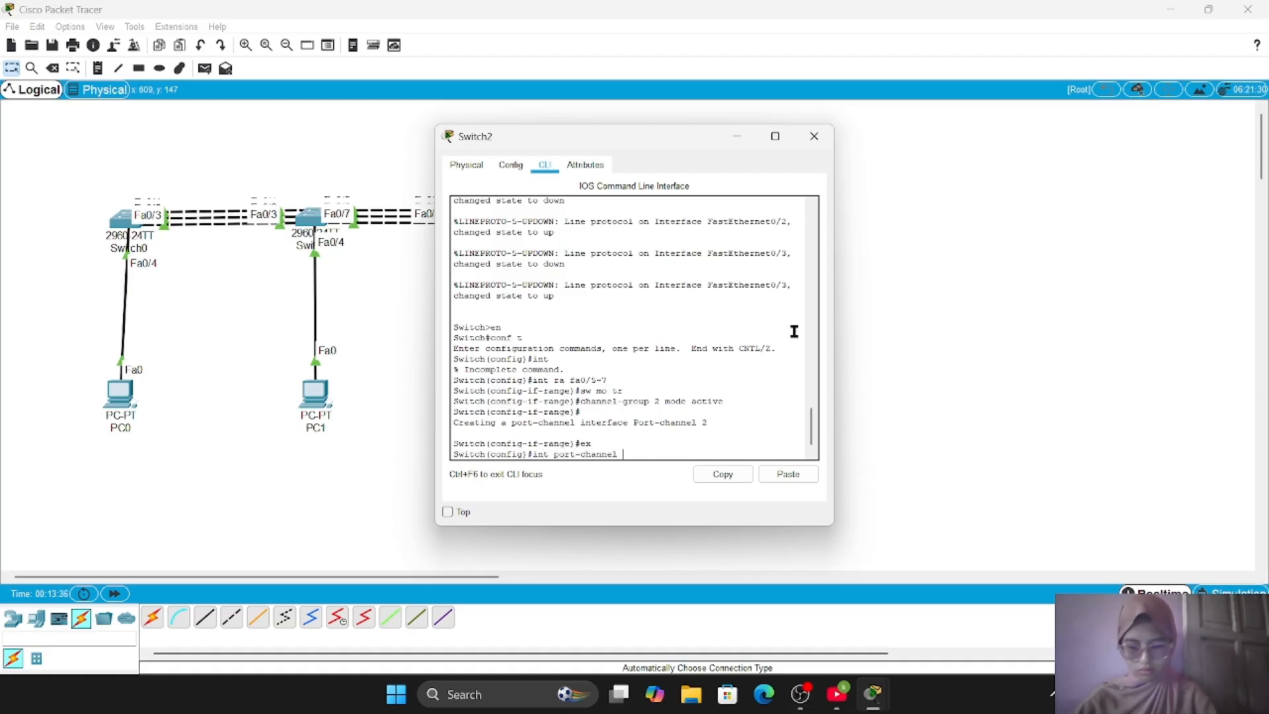
type(" 2")
key("Return")
type("sw mo tr")
key("Return")
Step: Return Switch2 to privileged mode, save its configuration with wr and close its window
type("e")
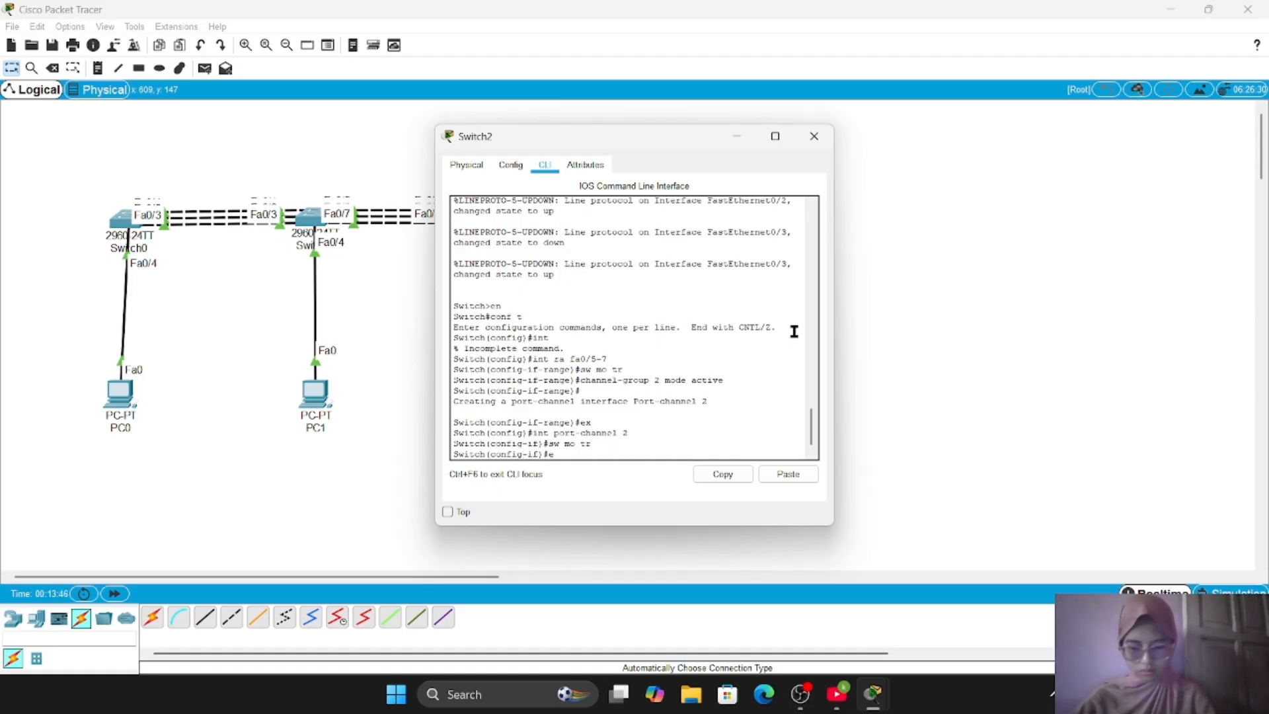
type("x en")
key("BackSpace")
key("BackSpace")
key("BackSpace")
key("Return")
type("end")
key("Return")
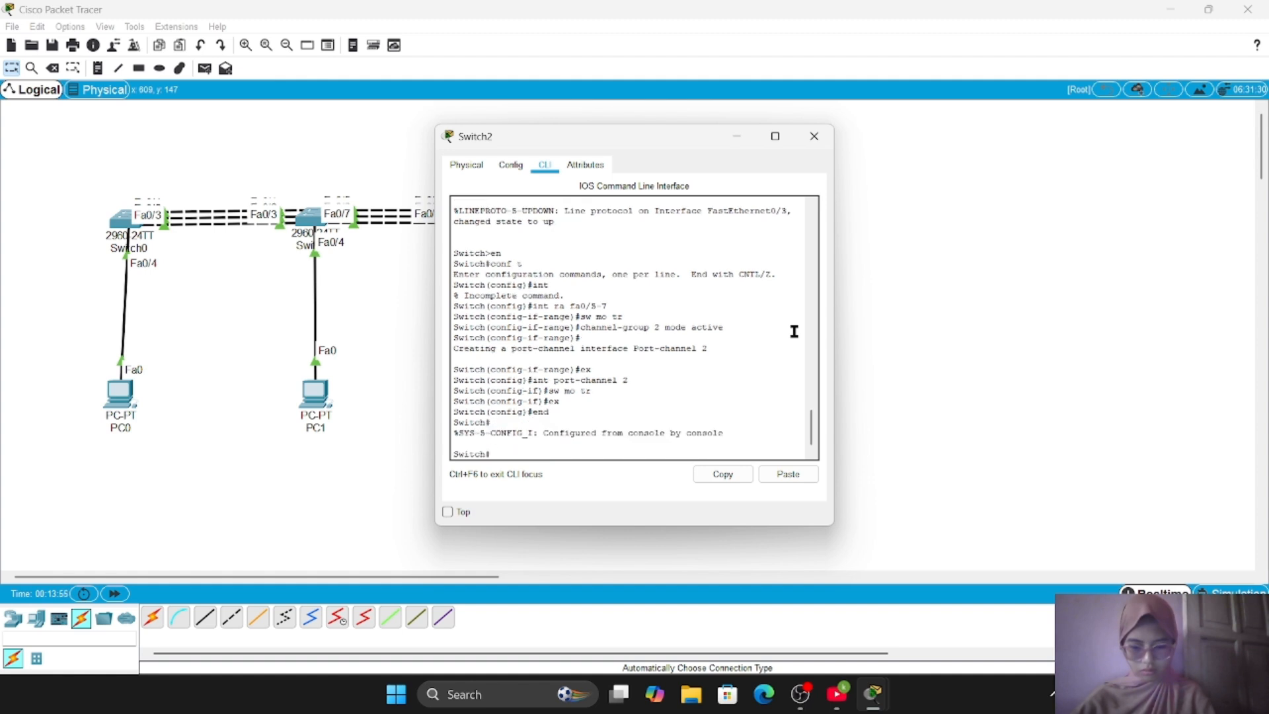
type("wr")
key("Return")
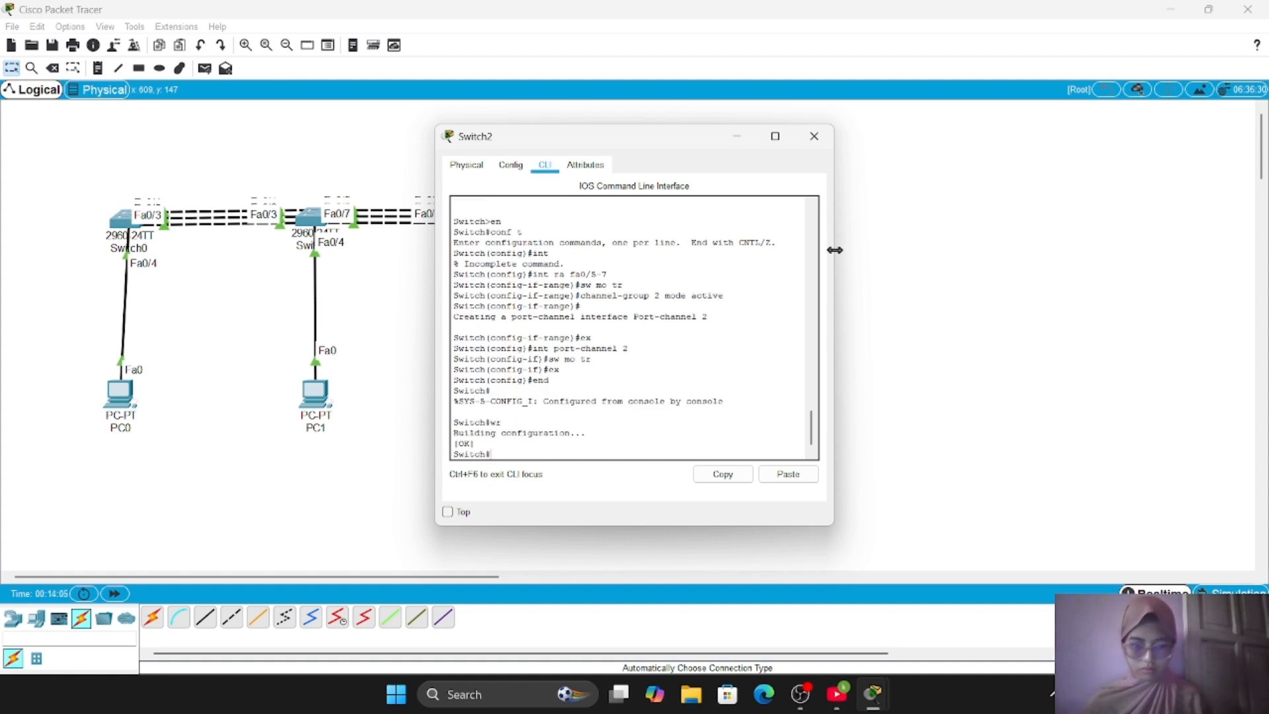
left_click(814, 136)
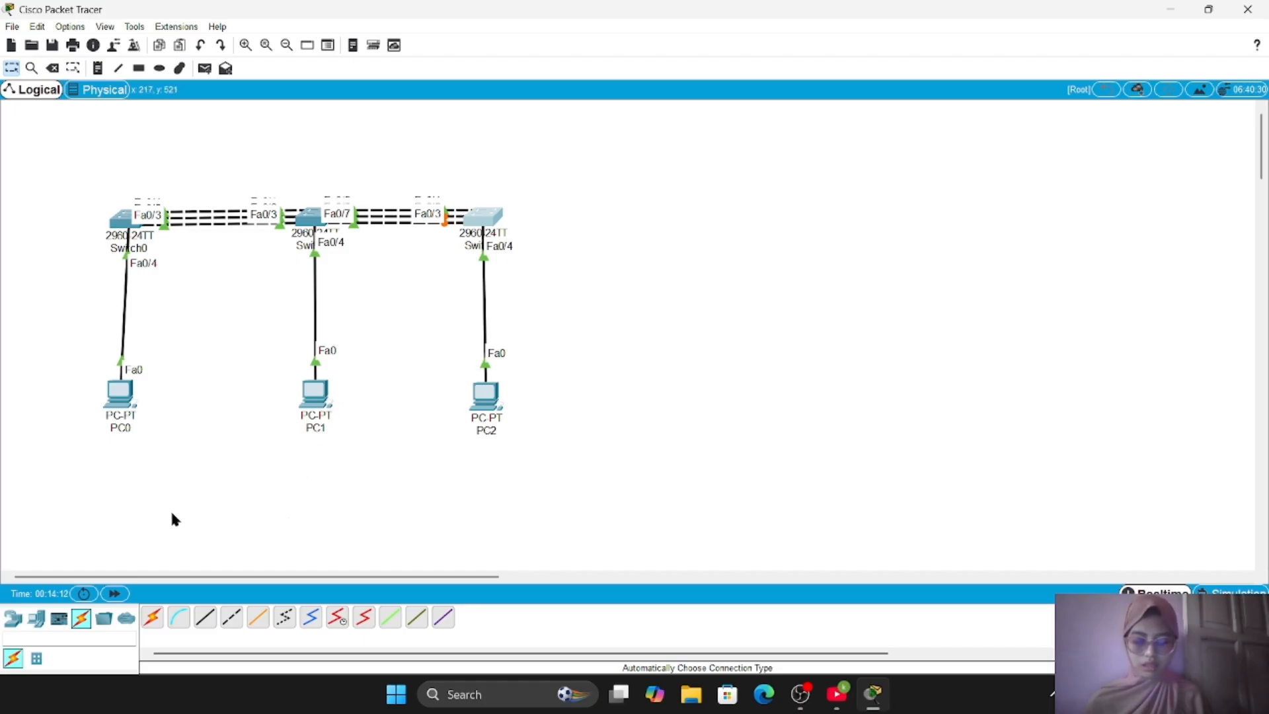
Step: Give PC0 the static IP address 192.168.1.1 with subnet mask 255.255.255.0 and close its window
left_click(123, 420)
left_click(554, 165)
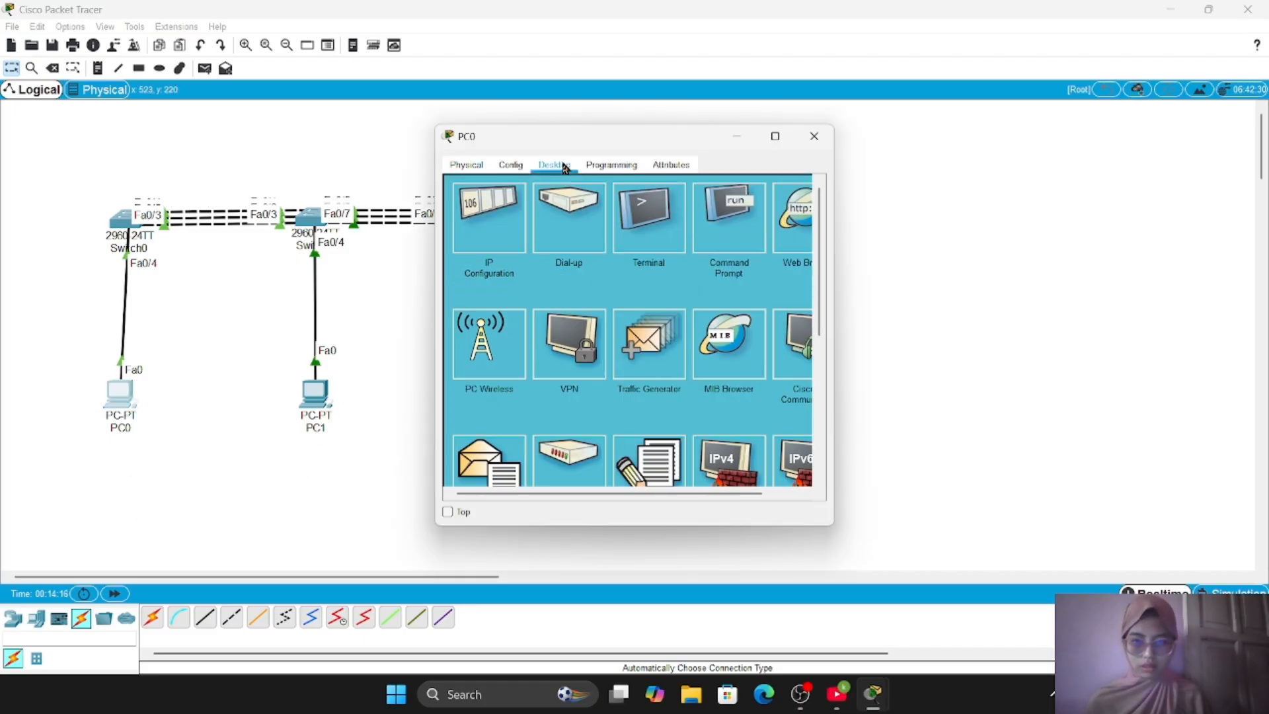
left_click(486, 247)
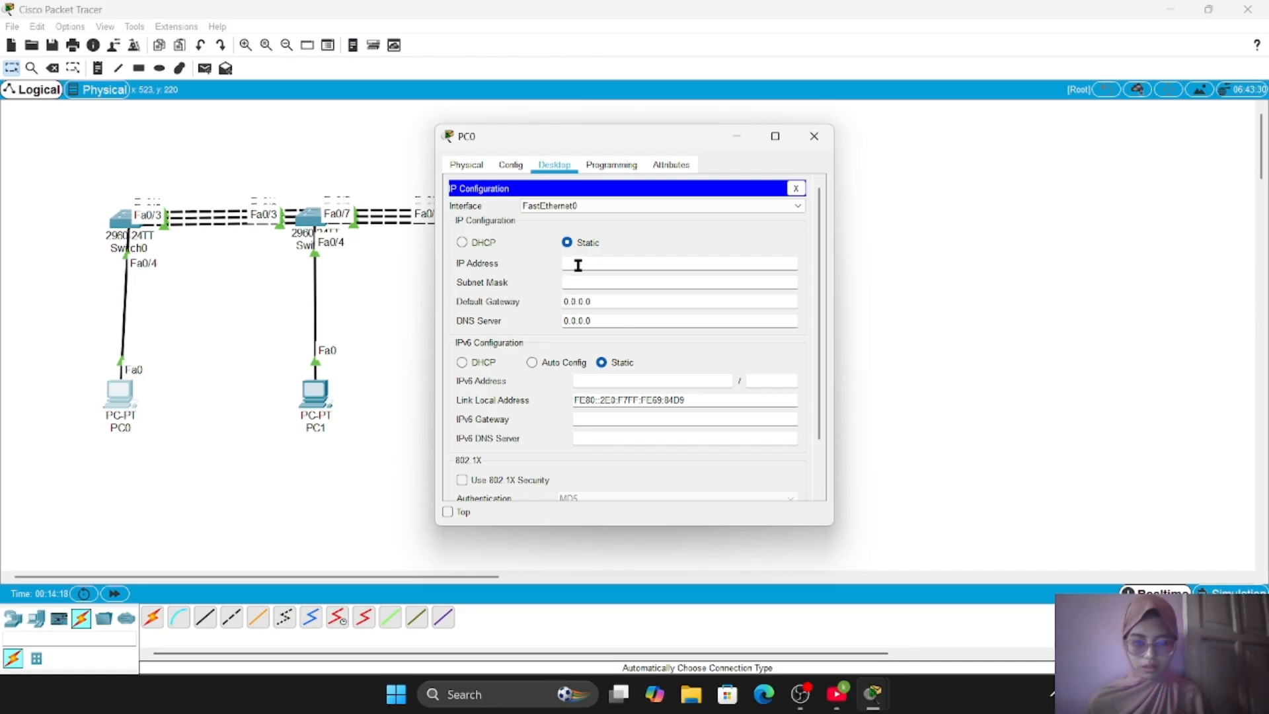
type("19")
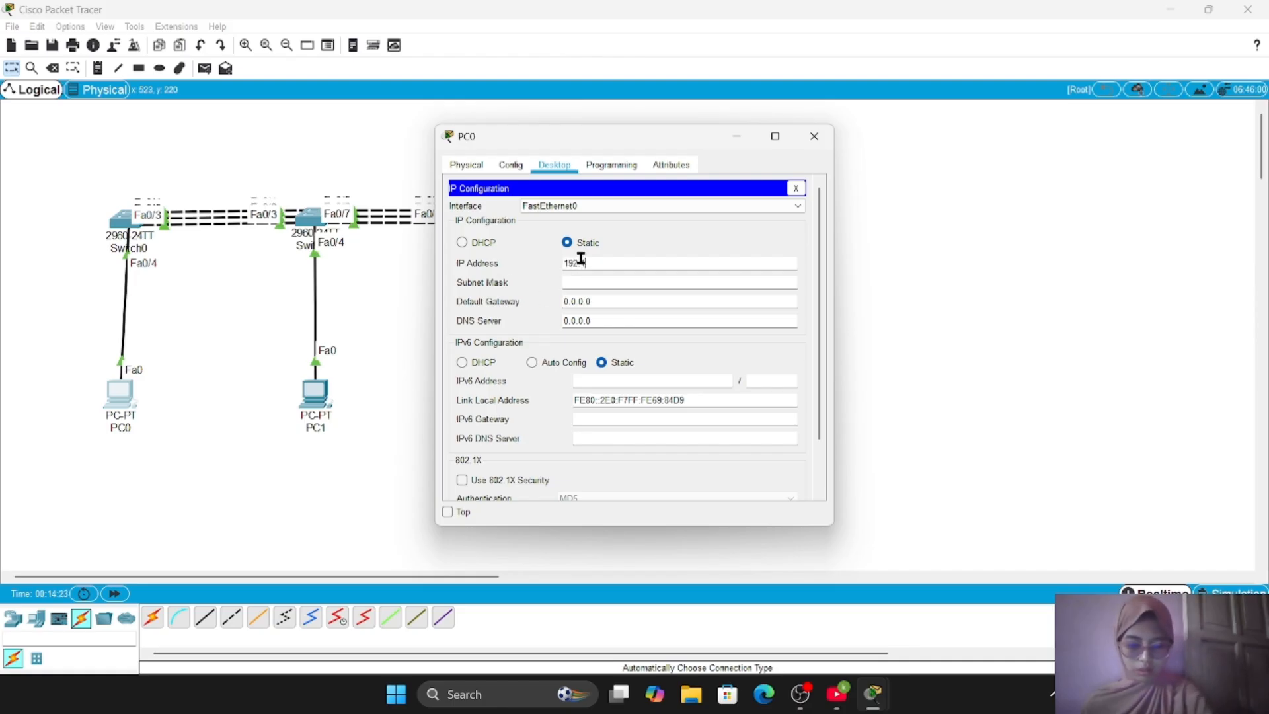
type("2.168.1.1")
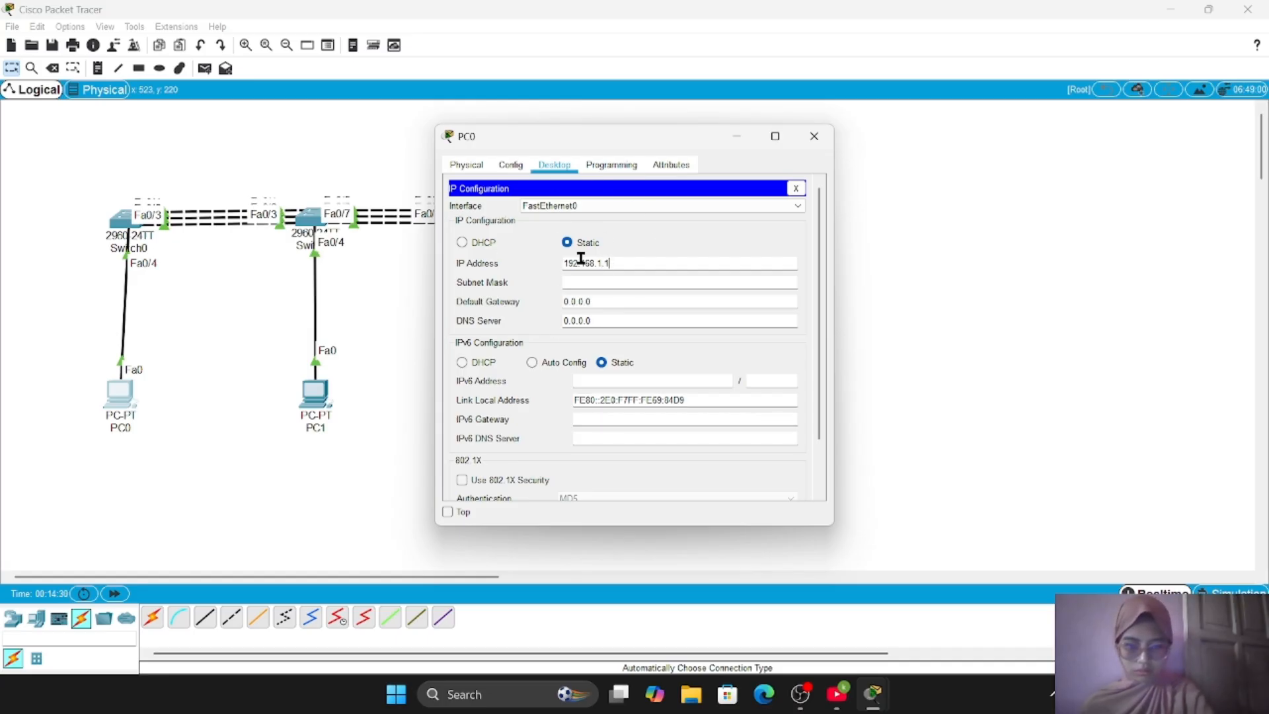
key("Tab")
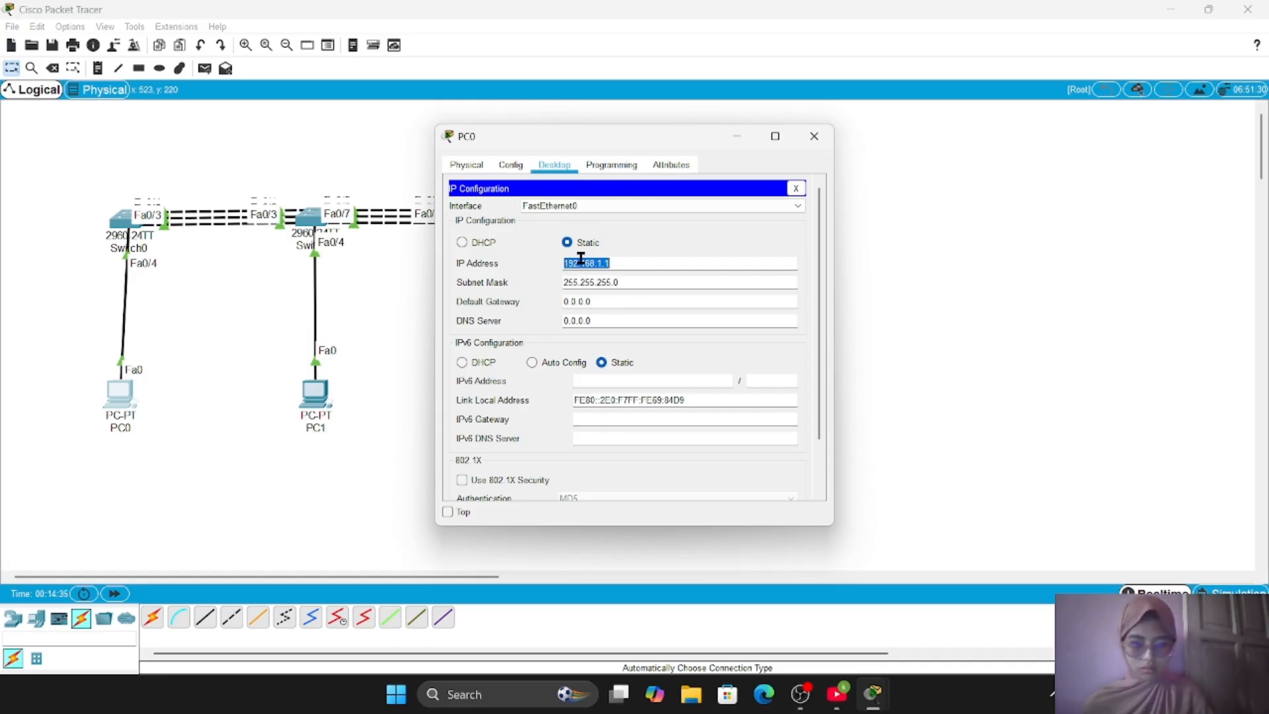
left_click(814, 136)
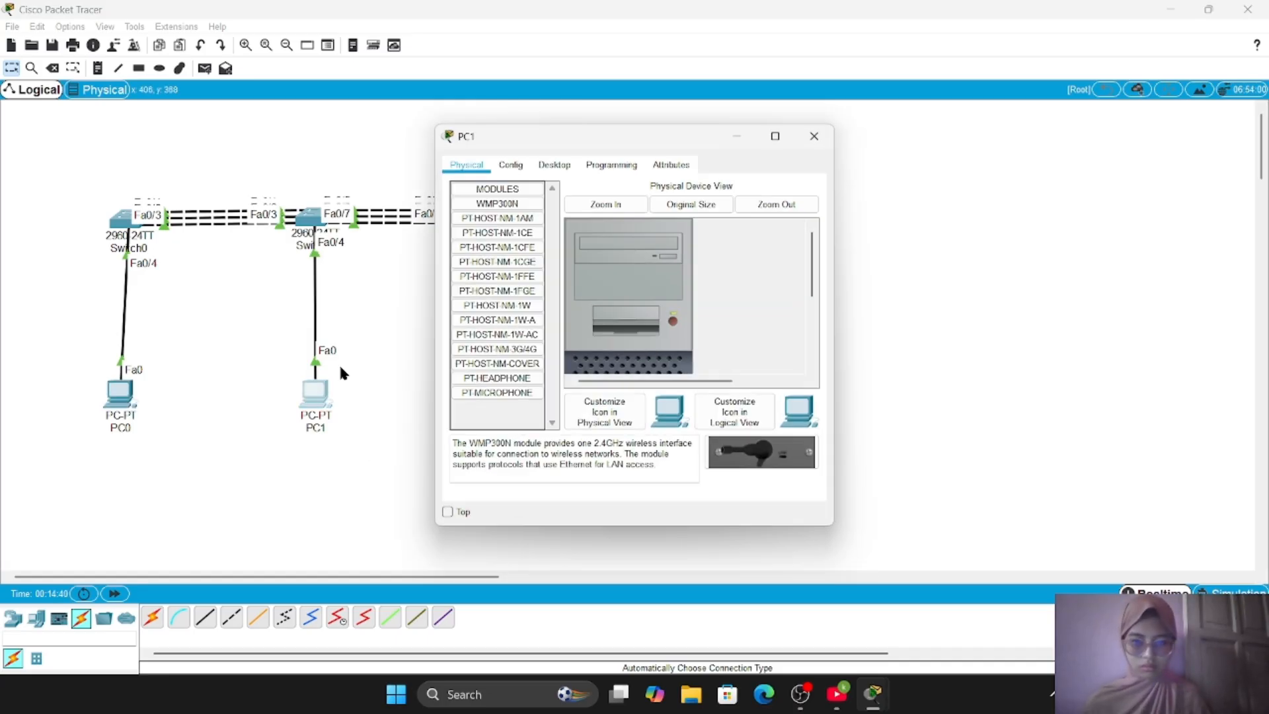
Step: Give PC1 the static IP address 192.168.1.2 in its IP configuration
left_click(553, 165)
left_click(509, 269)
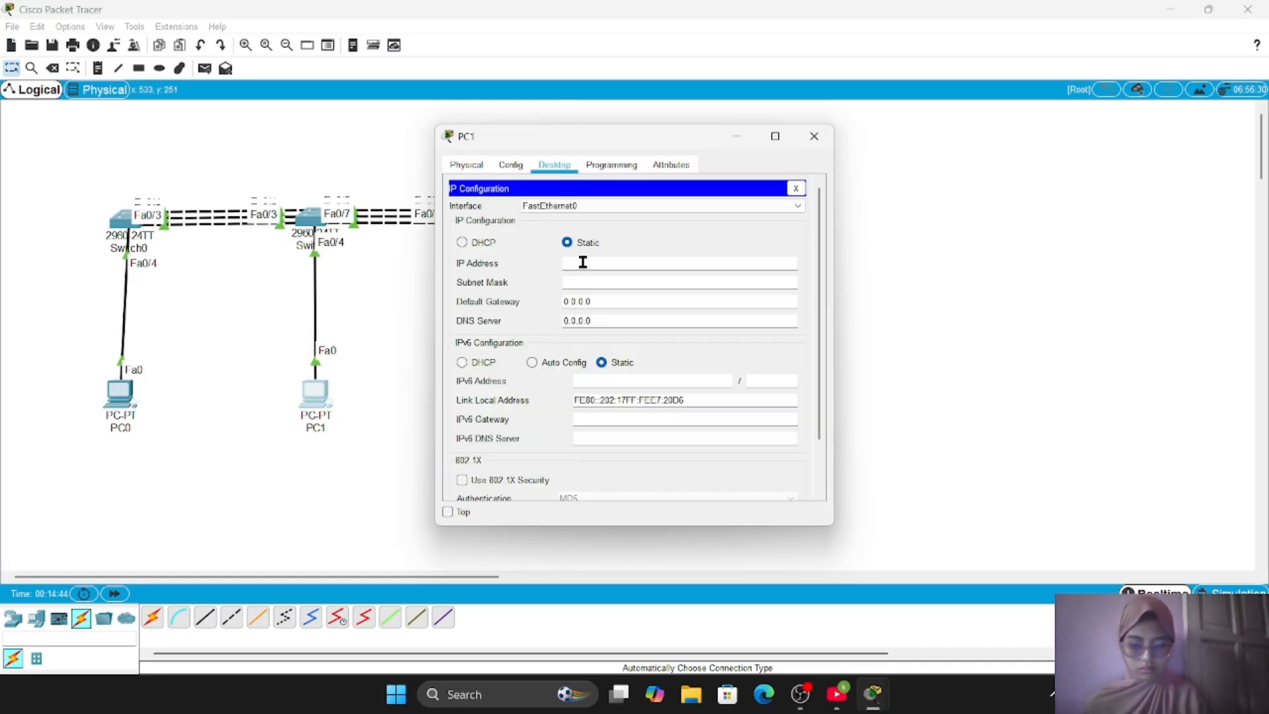
left_click(581, 264)
type("192.168.1.2")
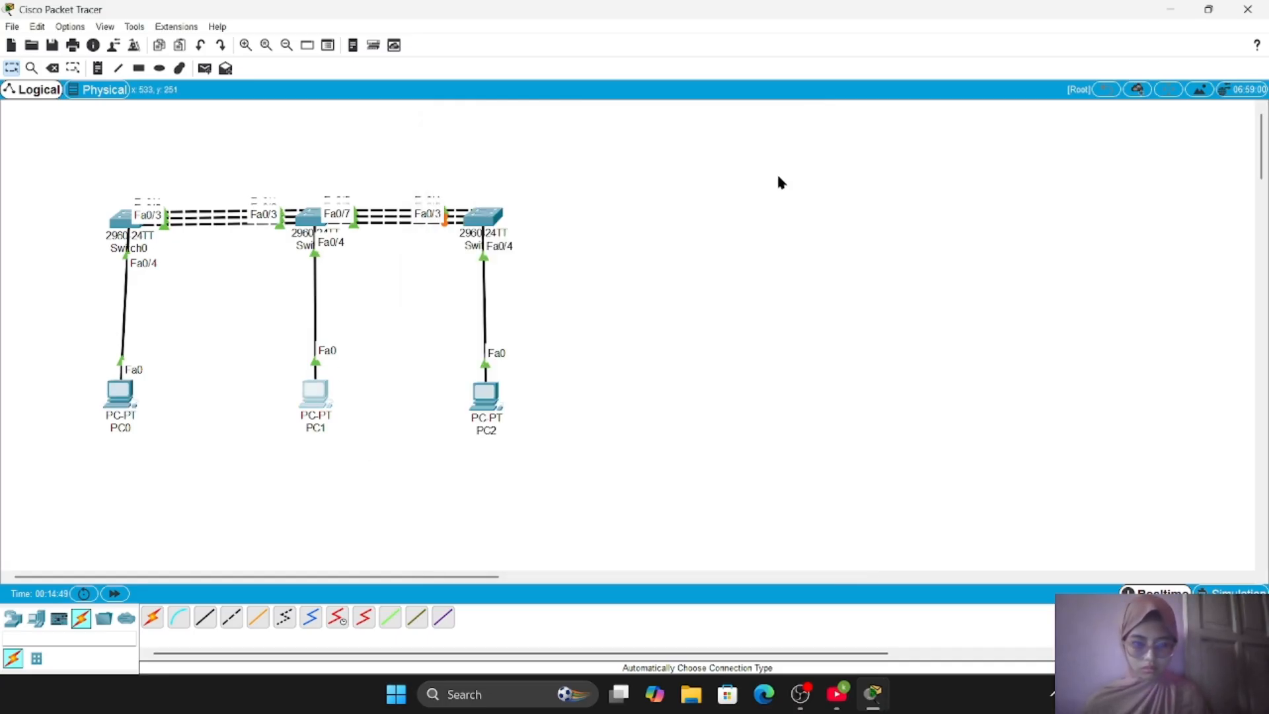
Step: Give PC2 the static IP address 192.168.1.3 and close its window
left_click(486, 395)
left_click(554, 164)
left_click(509, 269)
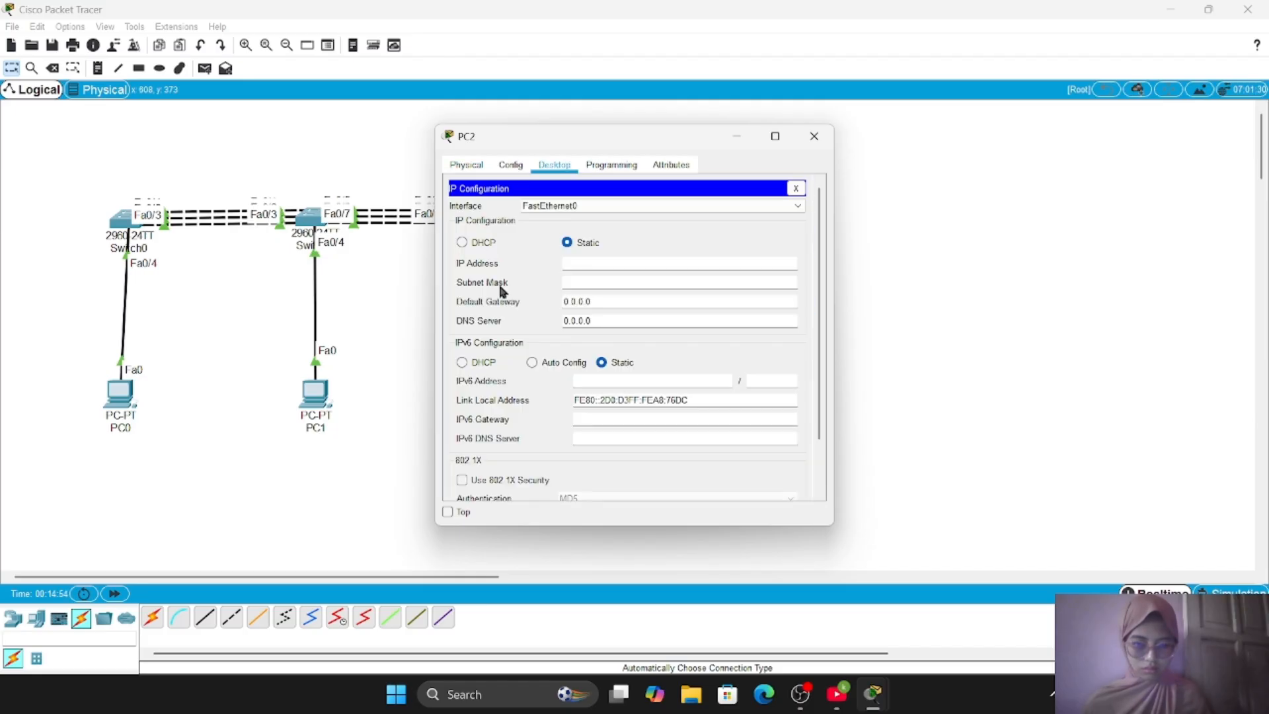
left_click(576, 259)
type("192.168.1.3")
key("Tab")
left_click(814, 136)
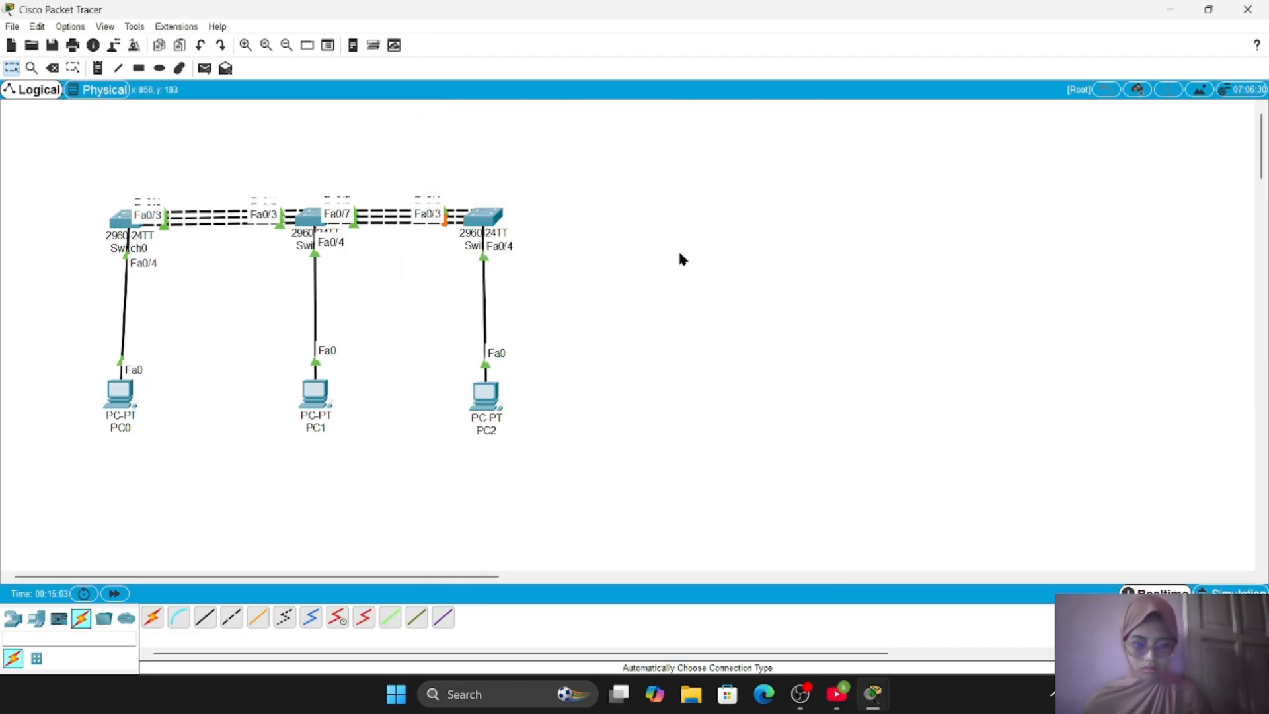
Step: Fast-forward the network time, then run show etherchannel summary on Switch1 and examine its port-channel groups, protocols and flags
left_click(116, 593)
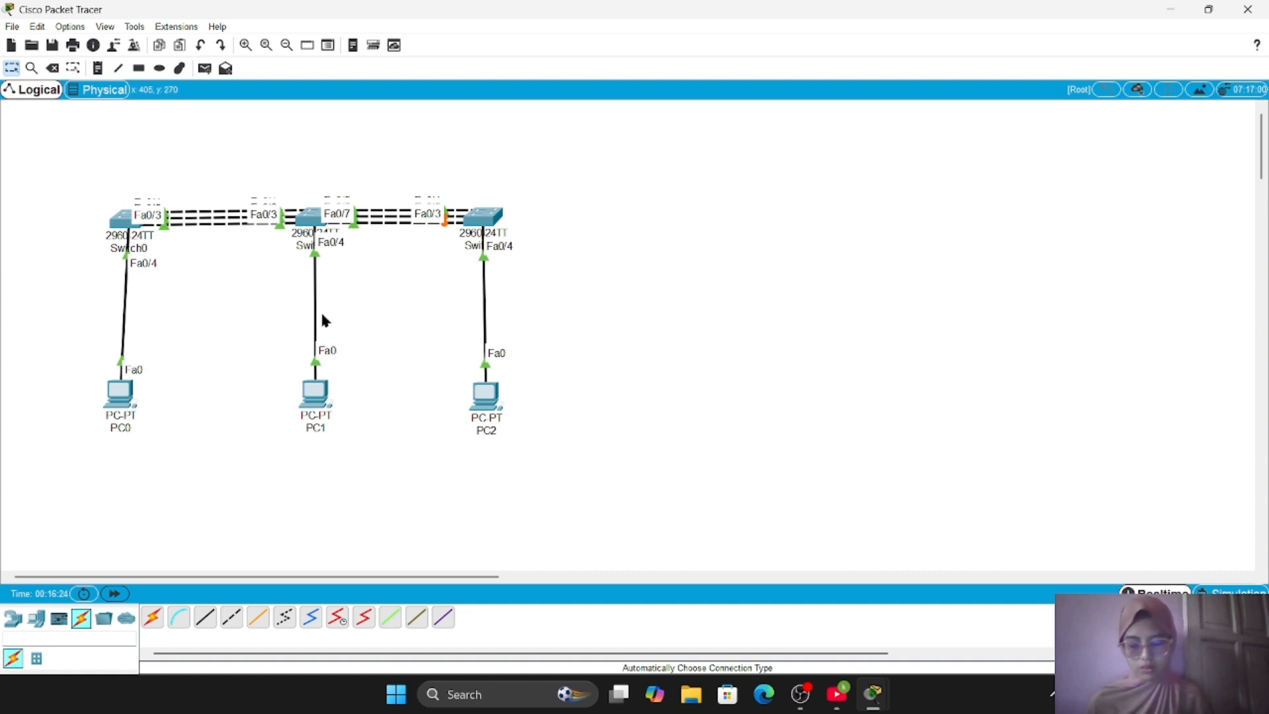
left_click(300, 228)
type("show")
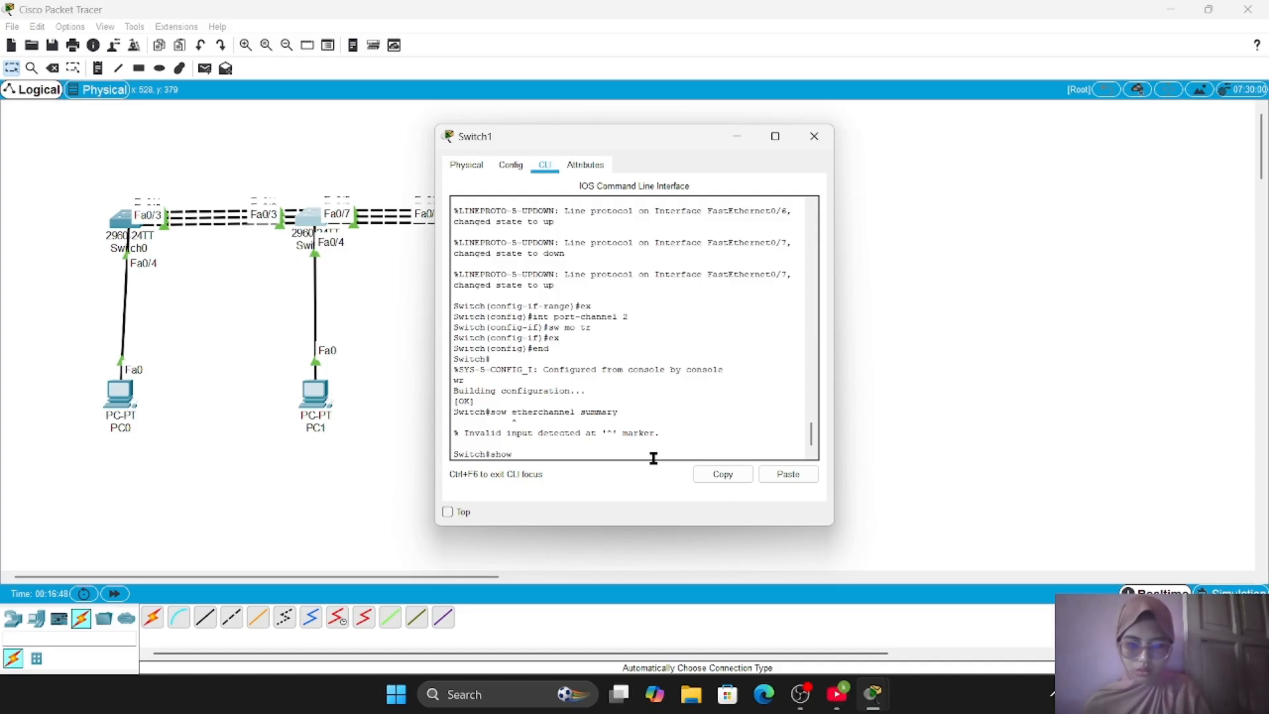
type(" etherchannel")
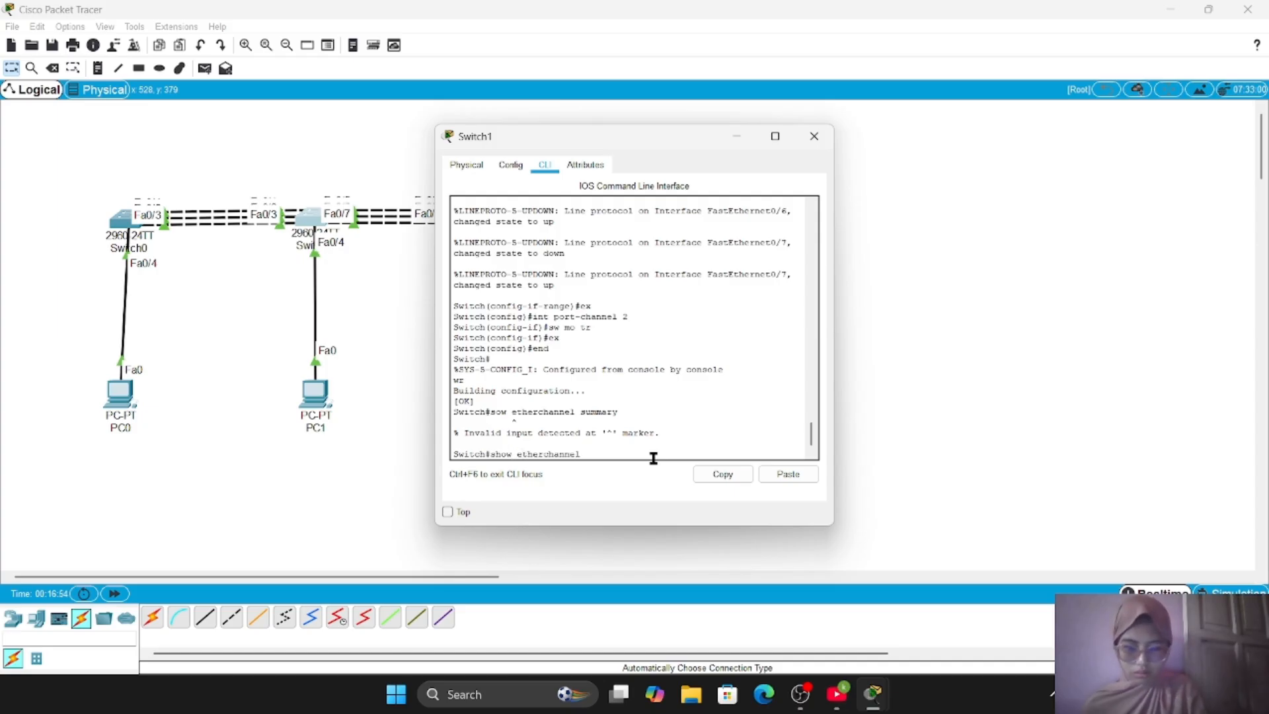
type(" summary")
key("Return")
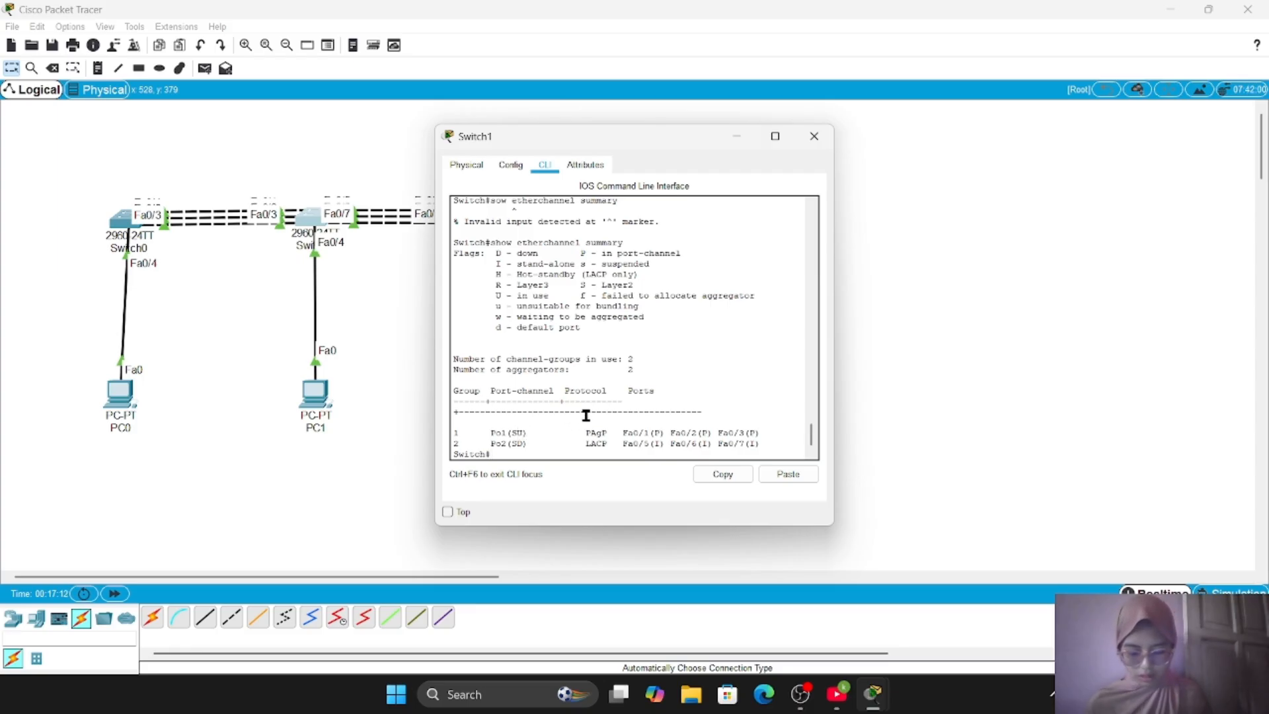
left_click_drag(585, 415, 478, 431)
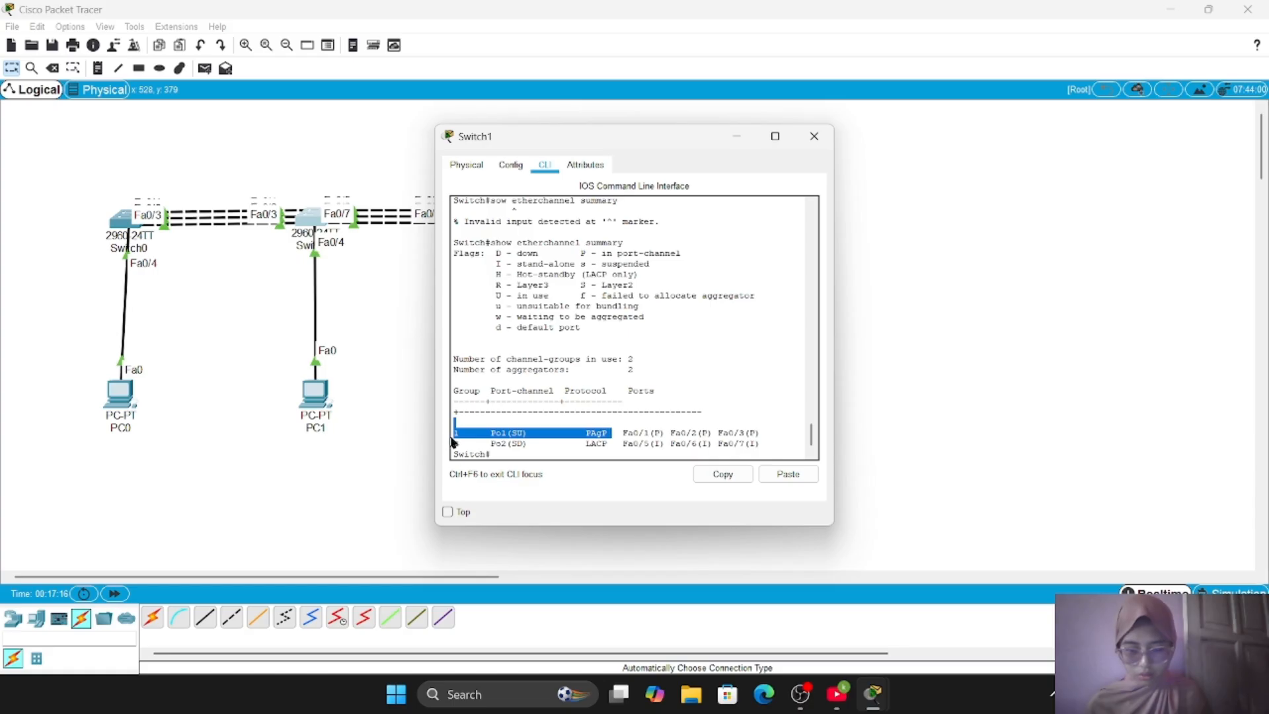
left_click(570, 446)
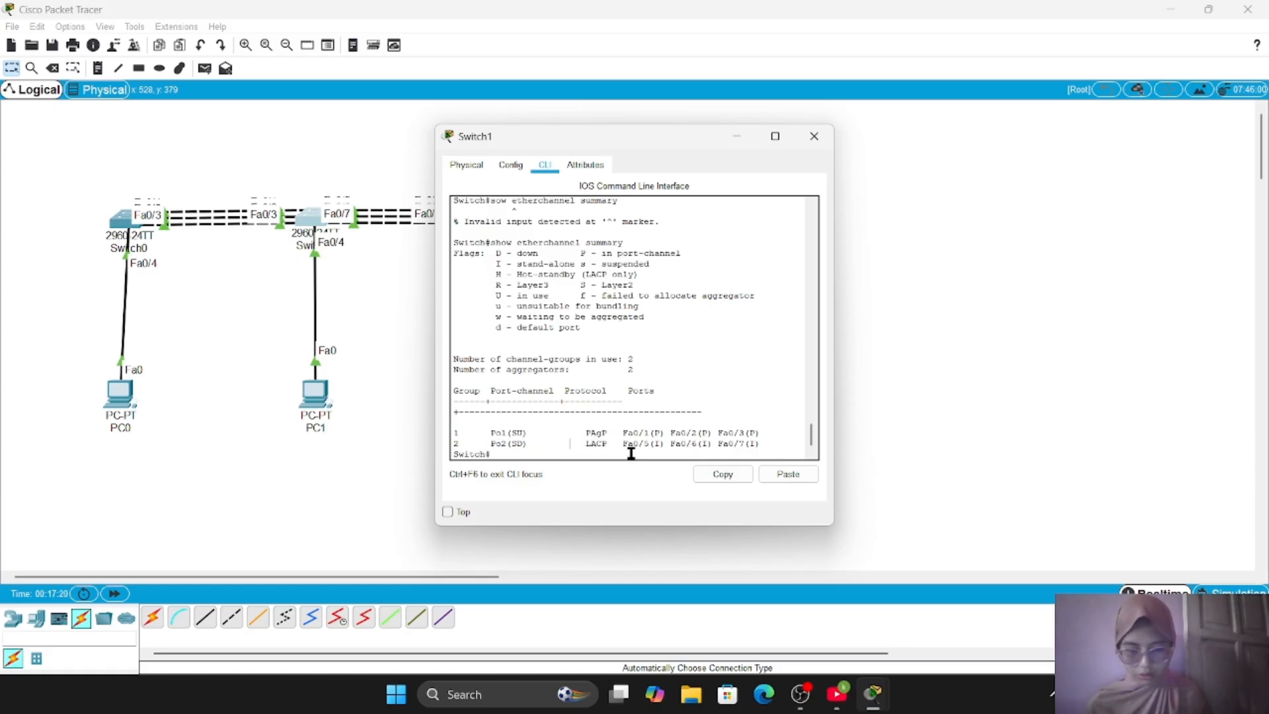
left_click(620, 449)
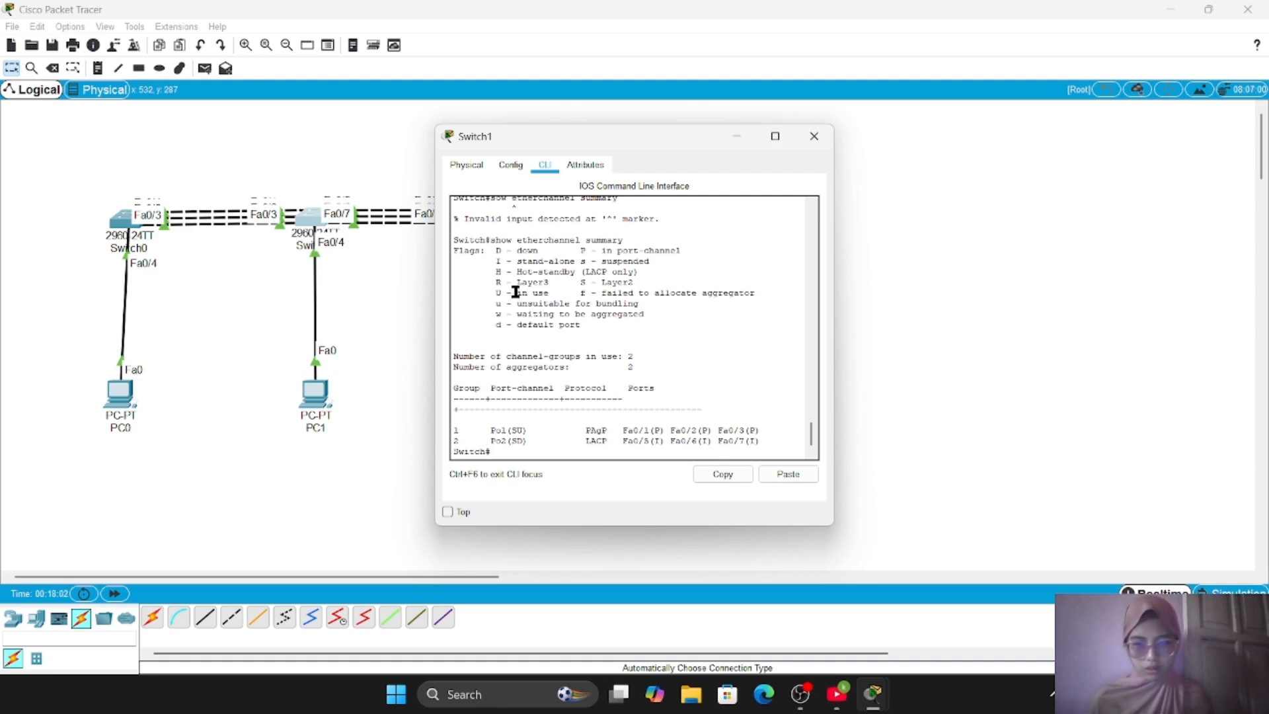
left_click_drag(516, 293, 550, 293)
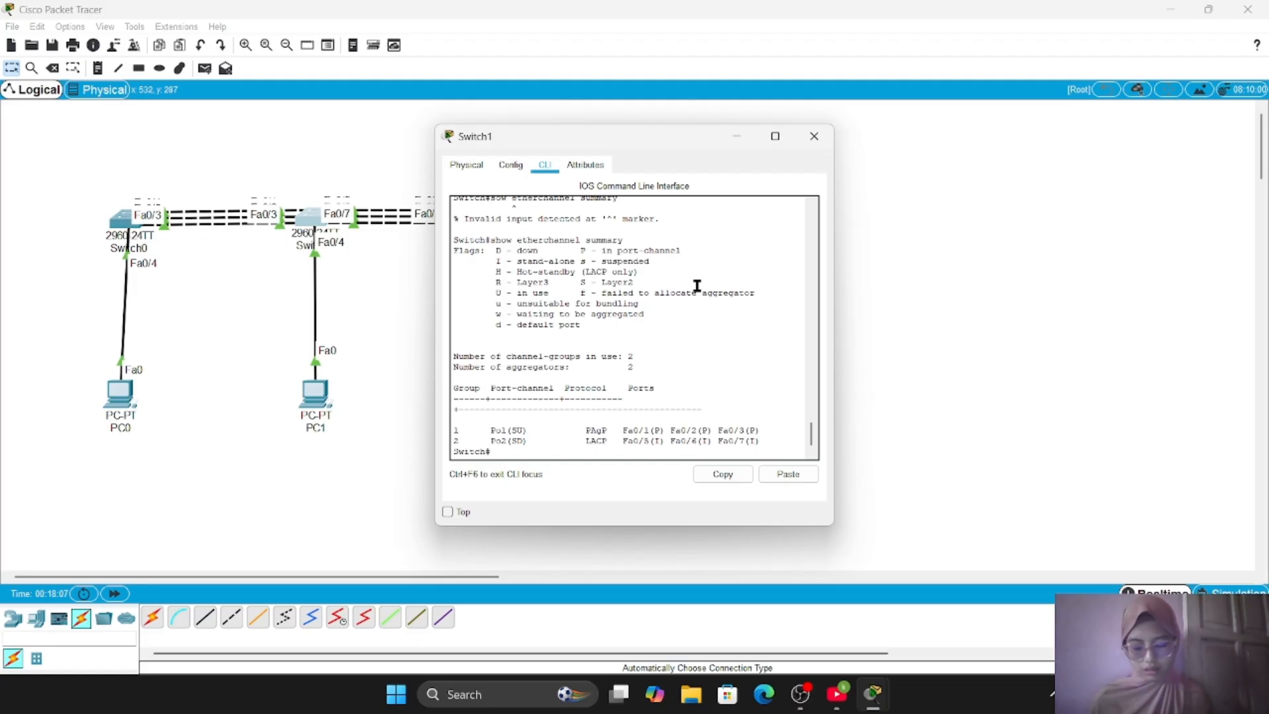
left_click(814, 136)
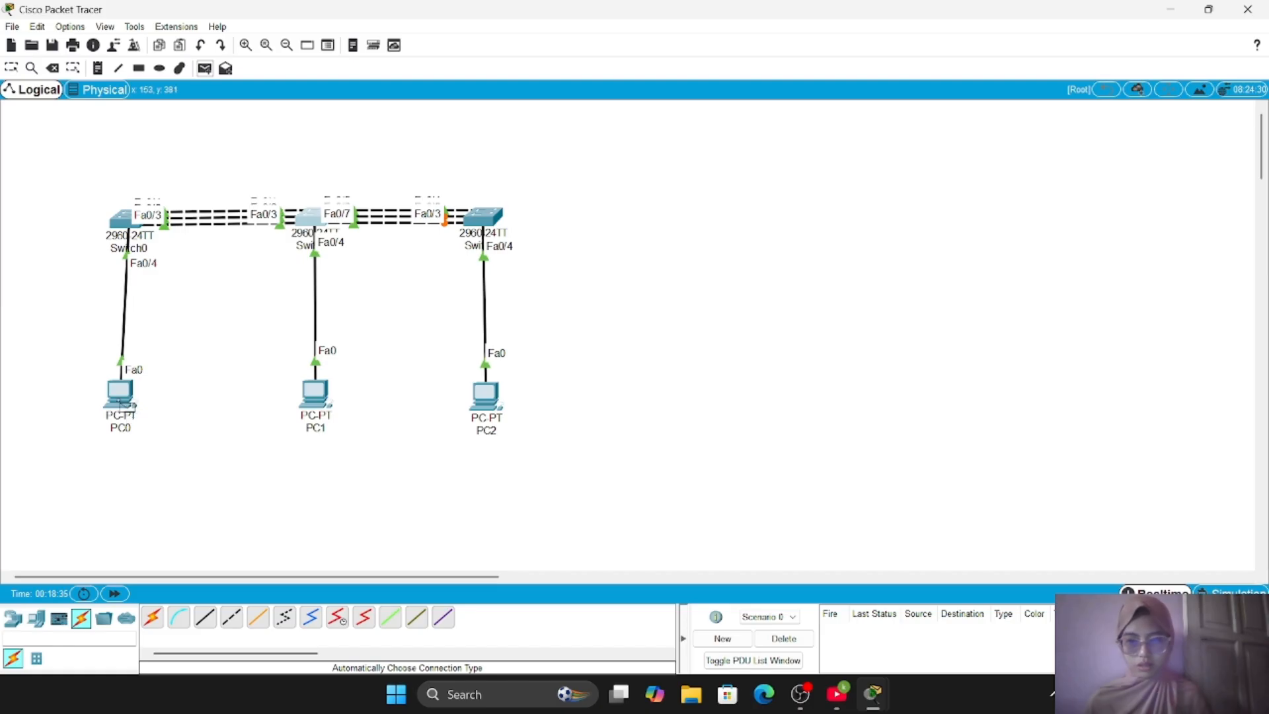
Step: Send simple PDUs from PC0 to PC1 and from PC1 to PC2 to test connectivity
left_click(120, 397)
left_click(316, 395)
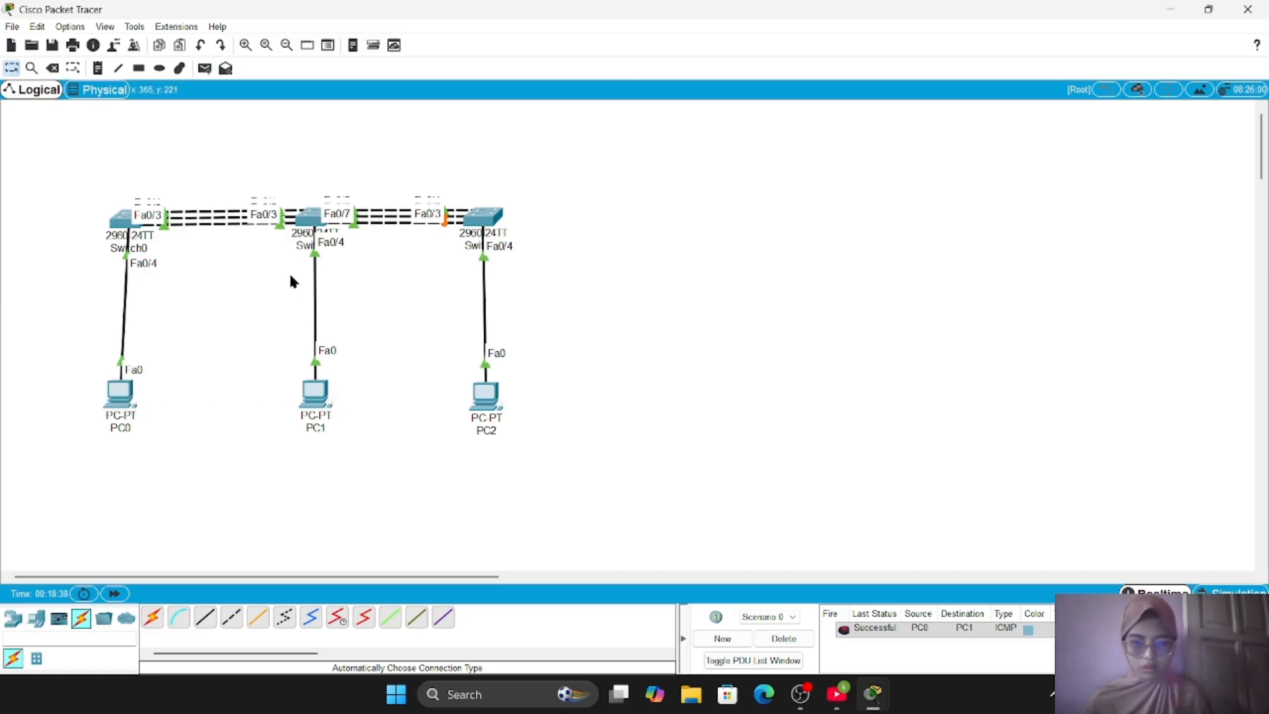
left_click(205, 68)
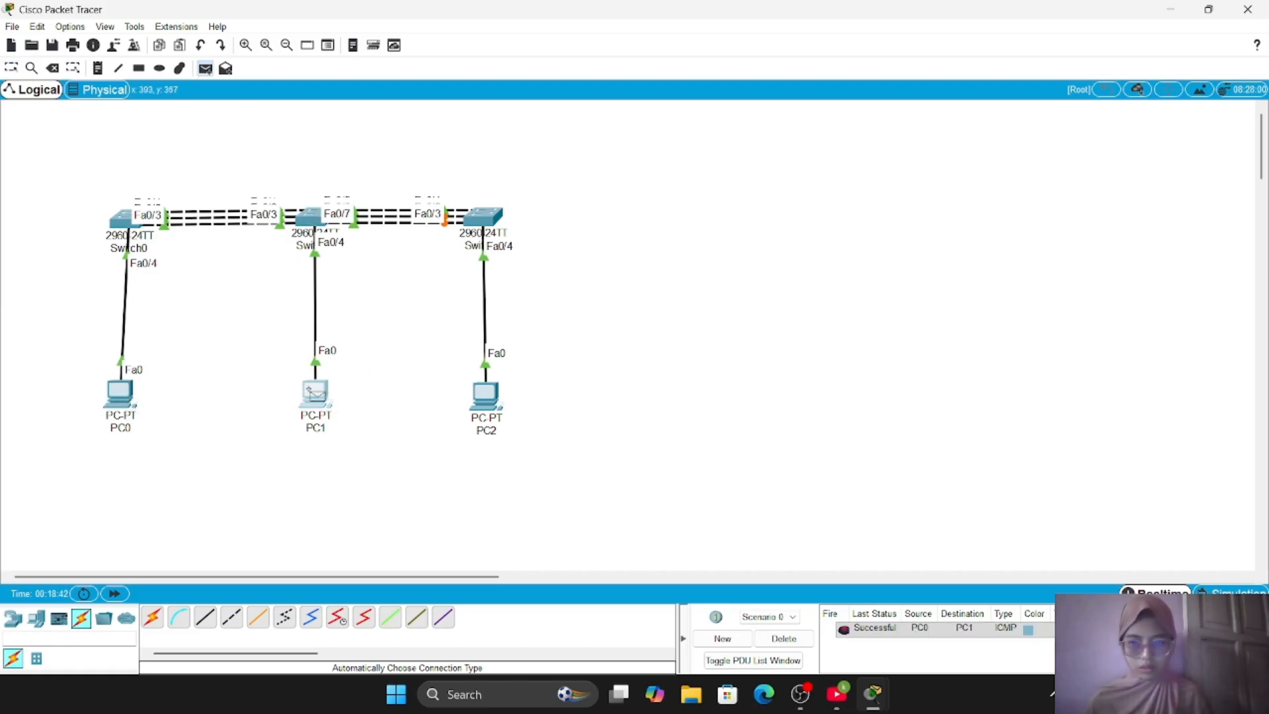
left_click(316, 394)
left_click(485, 398)
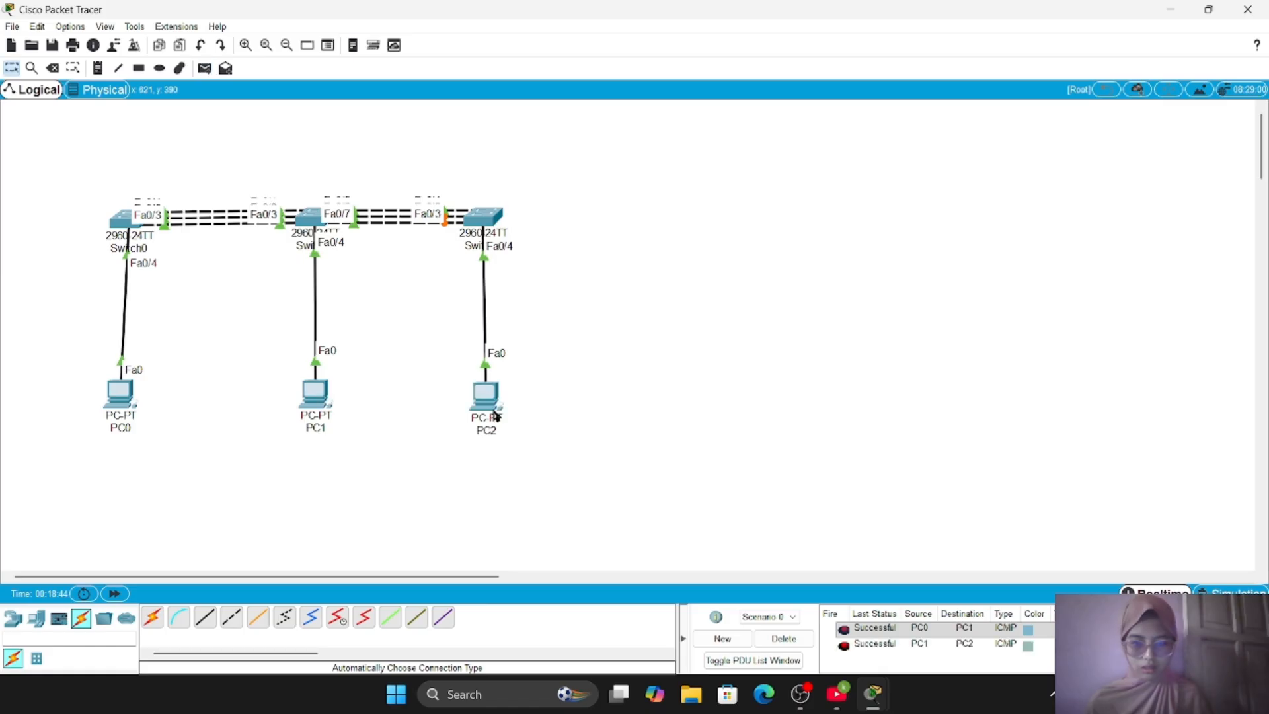
Step: Send a simple PDU from PC2 to PC0 to test connectivity
left_click(205, 68)
left_click(488, 397)
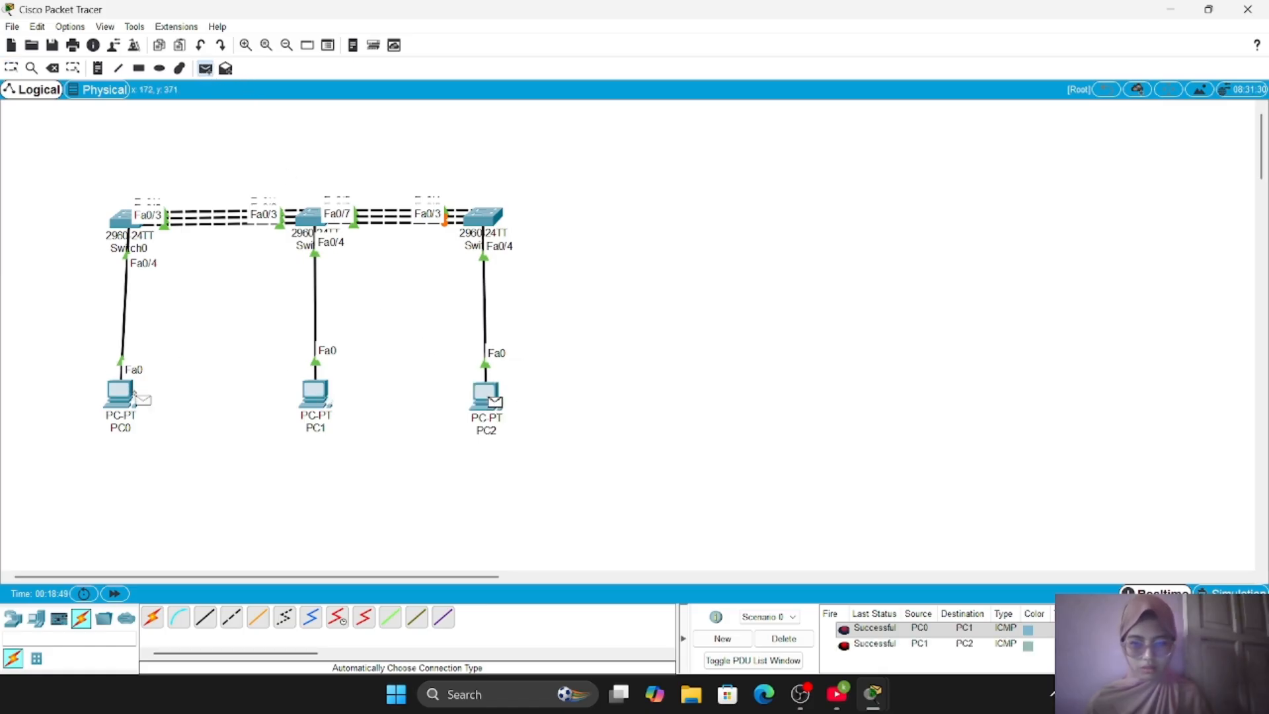
left_click(134, 395)
Step: Ping 192.168.1.2 and 192.168.1.3 from PC0's command prompt, and close its window
left_click(122, 395)
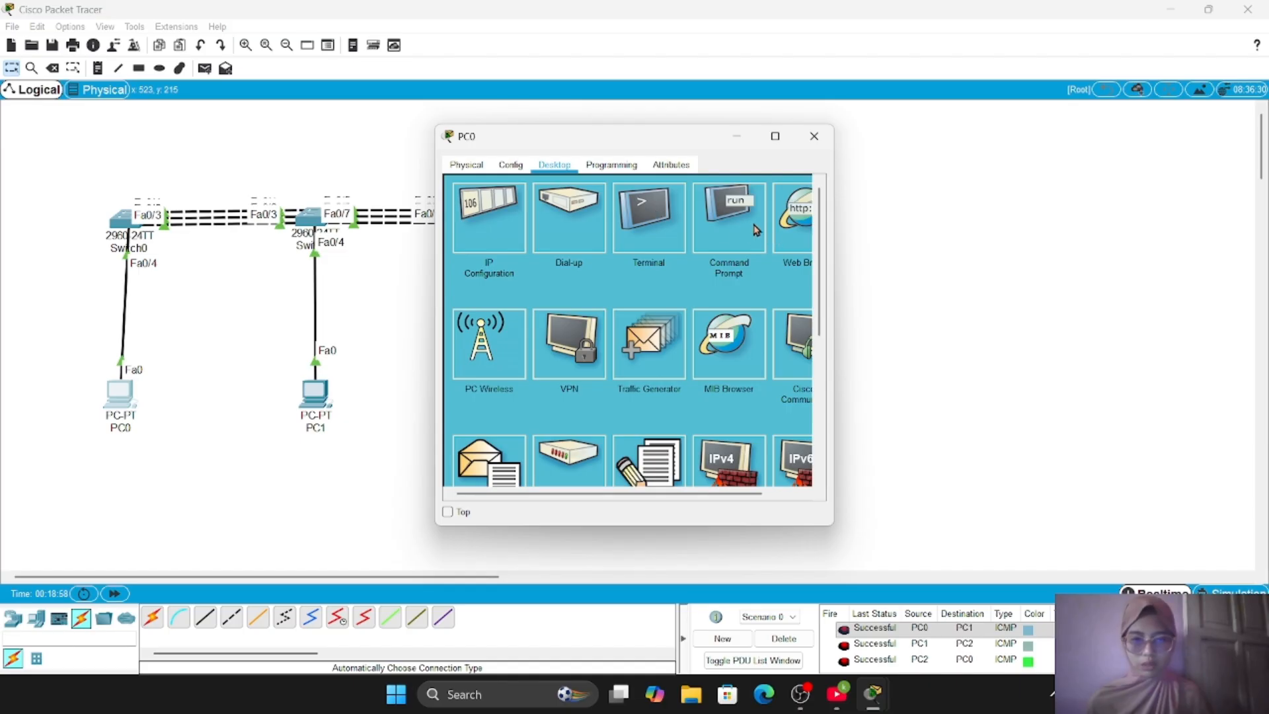
left_click(757, 230)
type("ping 19")
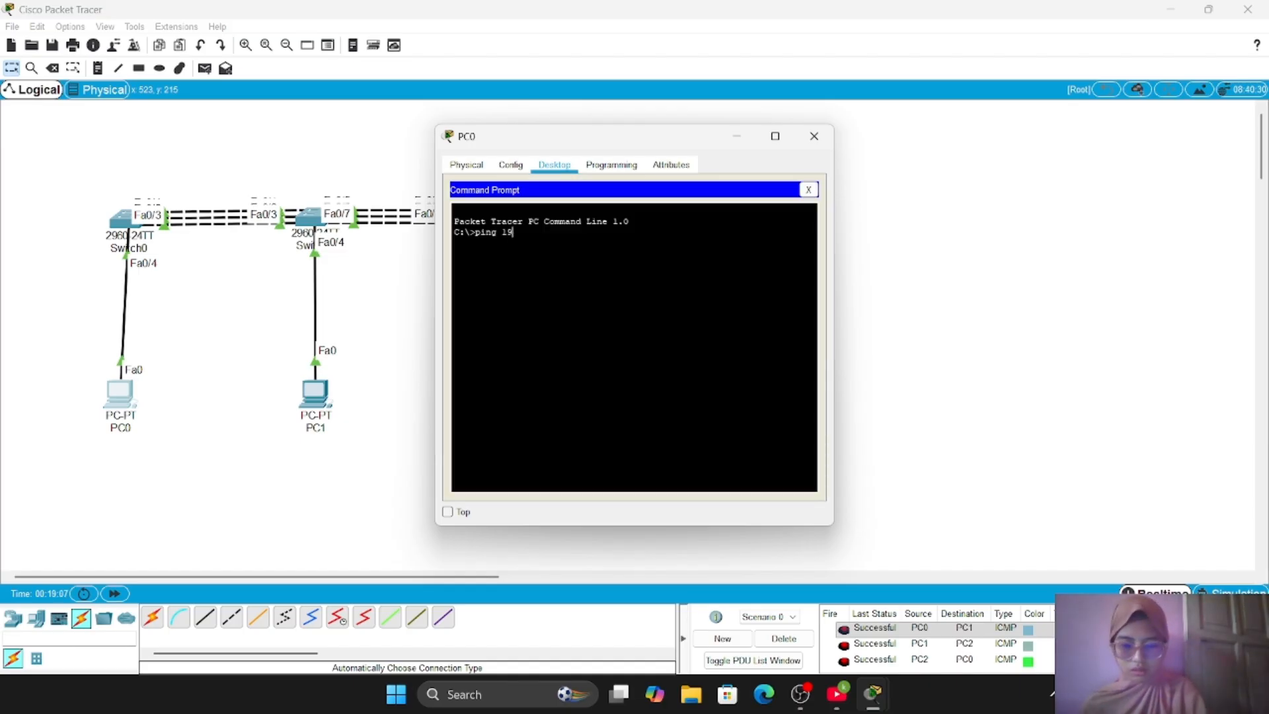
type("2.168.1.2")
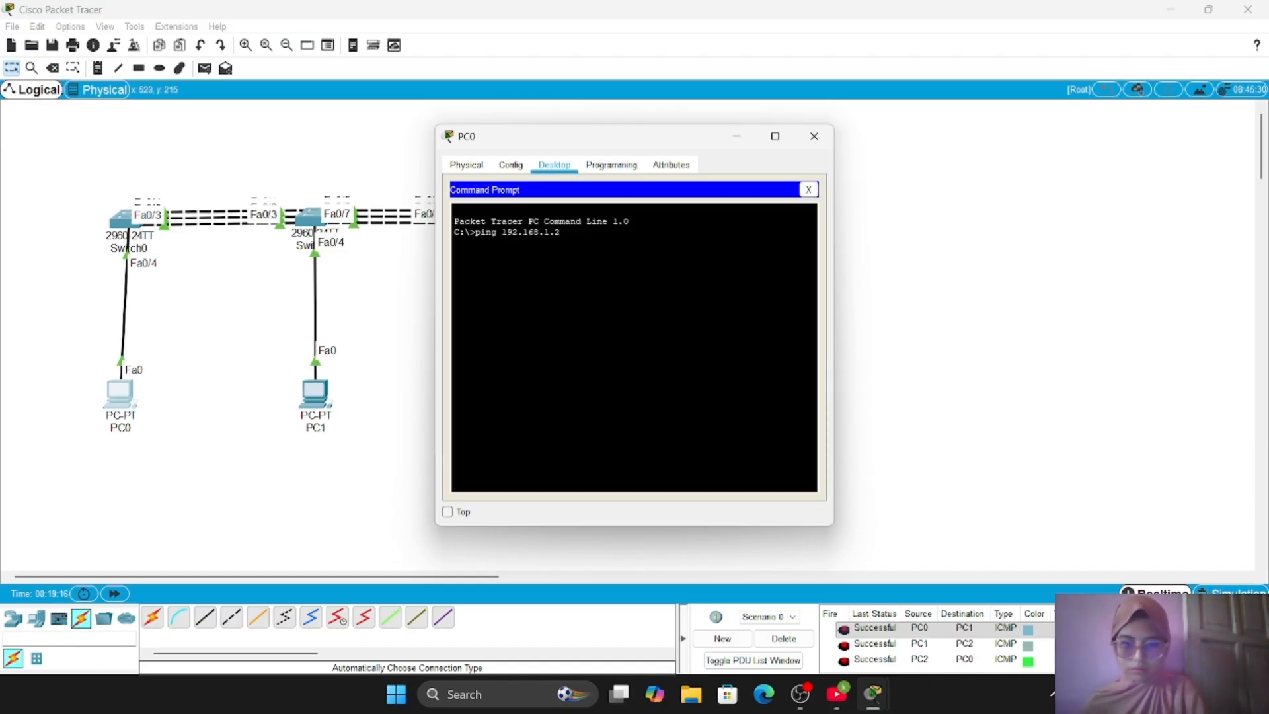
key("Return")
type("ping 192.")
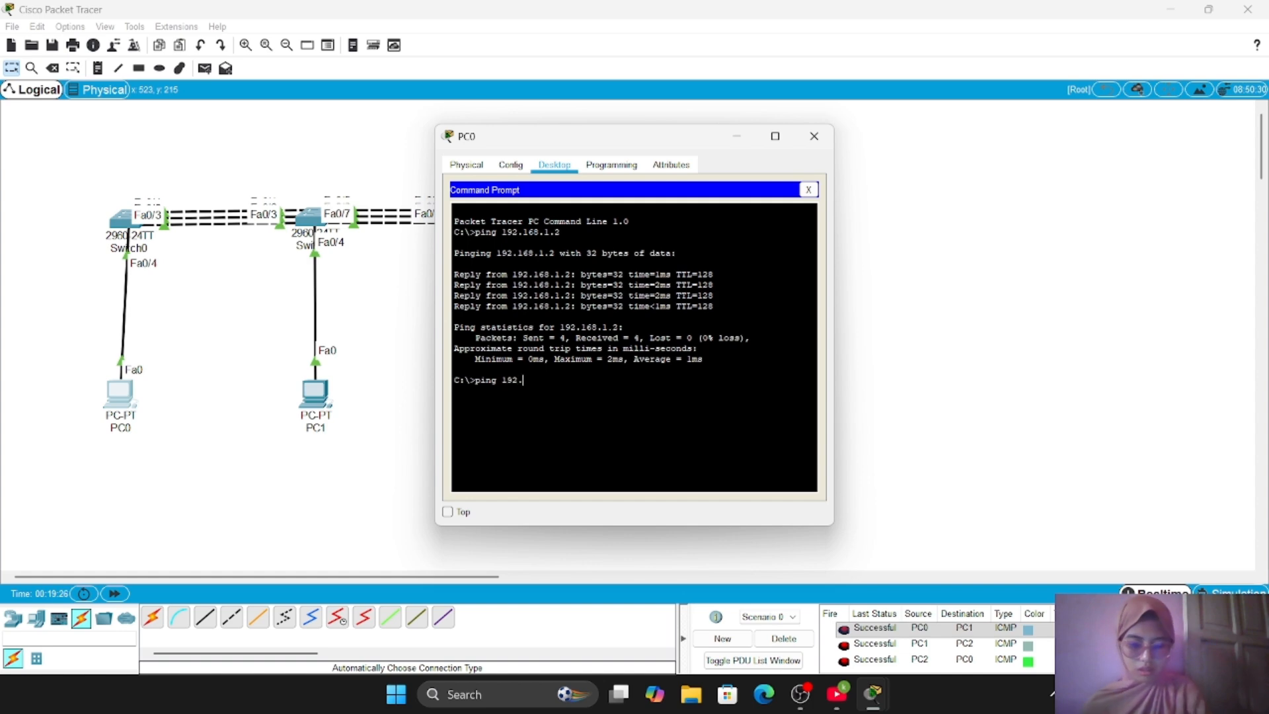
type("168.1.3")
key("Return")
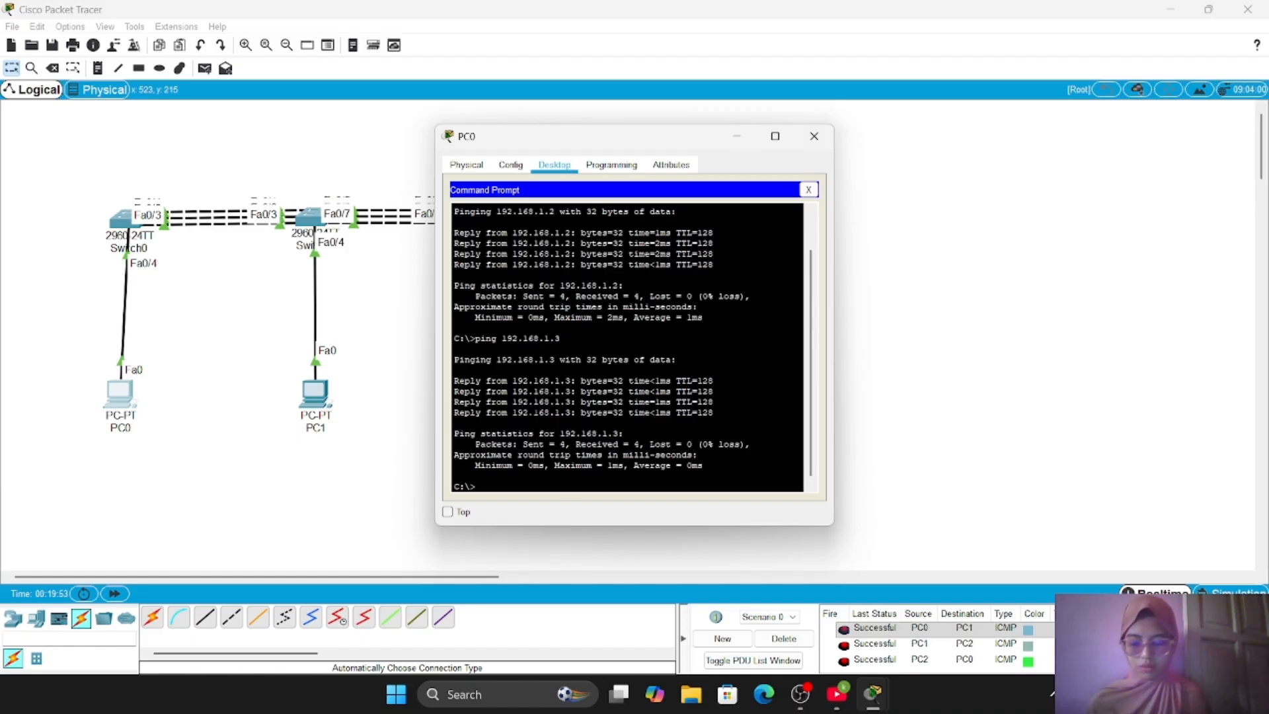
left_click(814, 136)
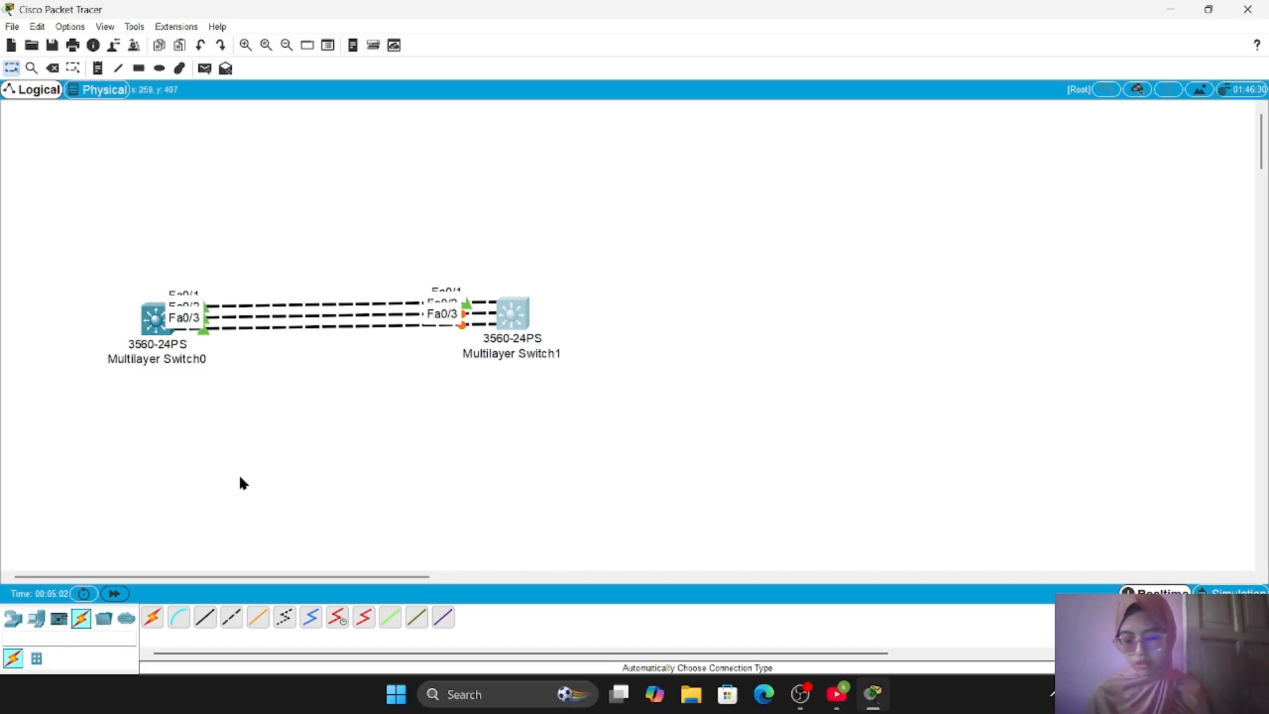
Step: Decline the initial configuration dialog on Multilayer Switch0 and enter global configuration mode
left_click(154, 319)
type("no")
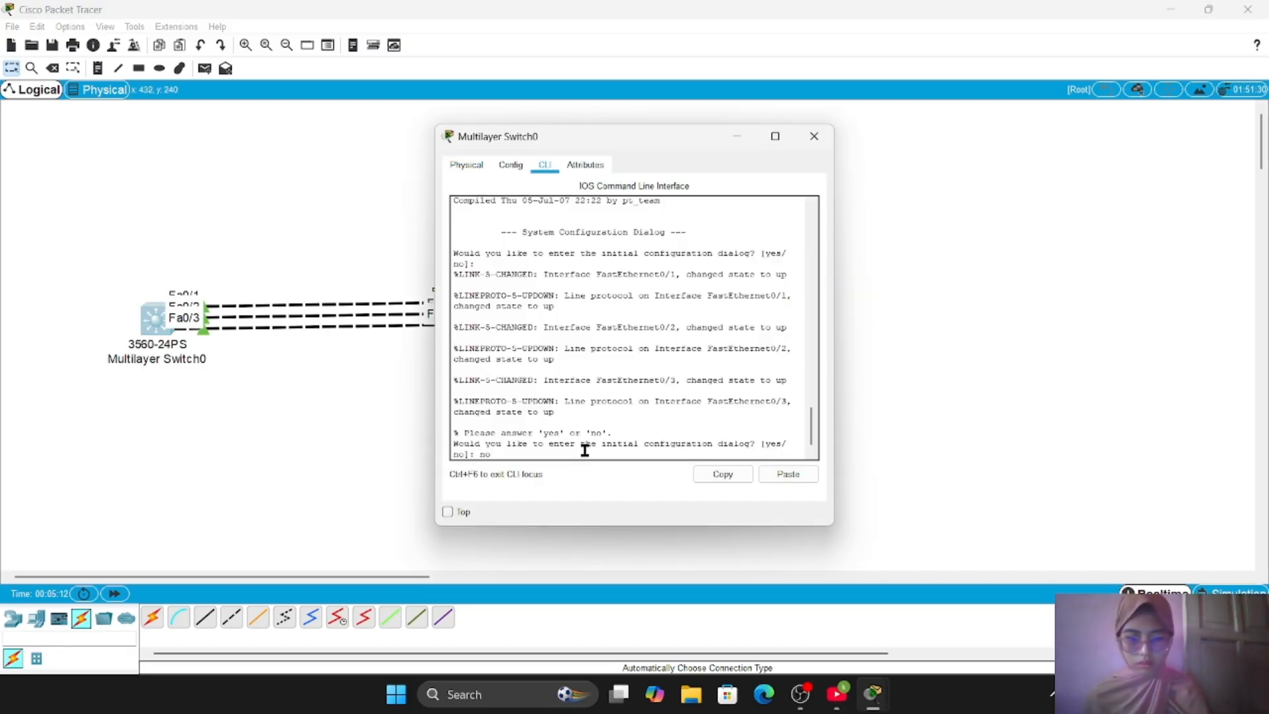
key("Return")
key("Return")
type("en")
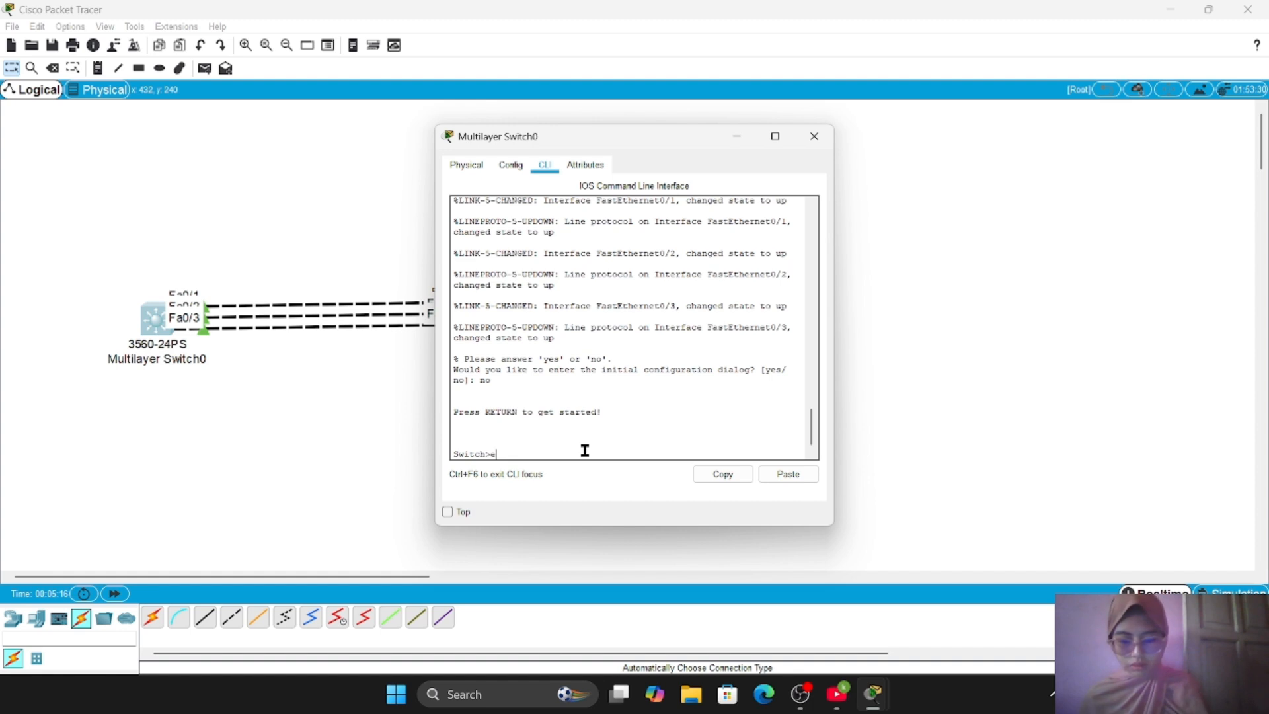
key("Return")
type("ch#con")
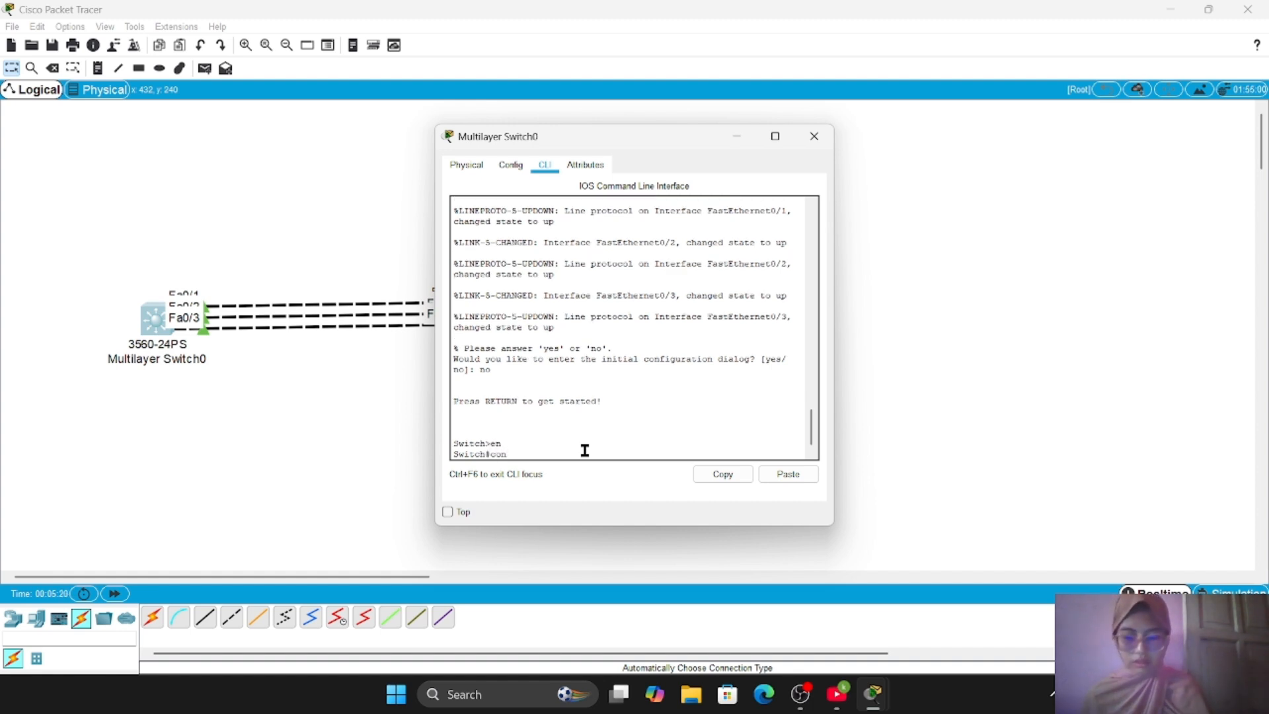
type("f t")
key("Return")
Step: Select interface range fa0/1-3 on Multilayer Switch0 and set its trunk encapsulation to dot1Q
type("int")
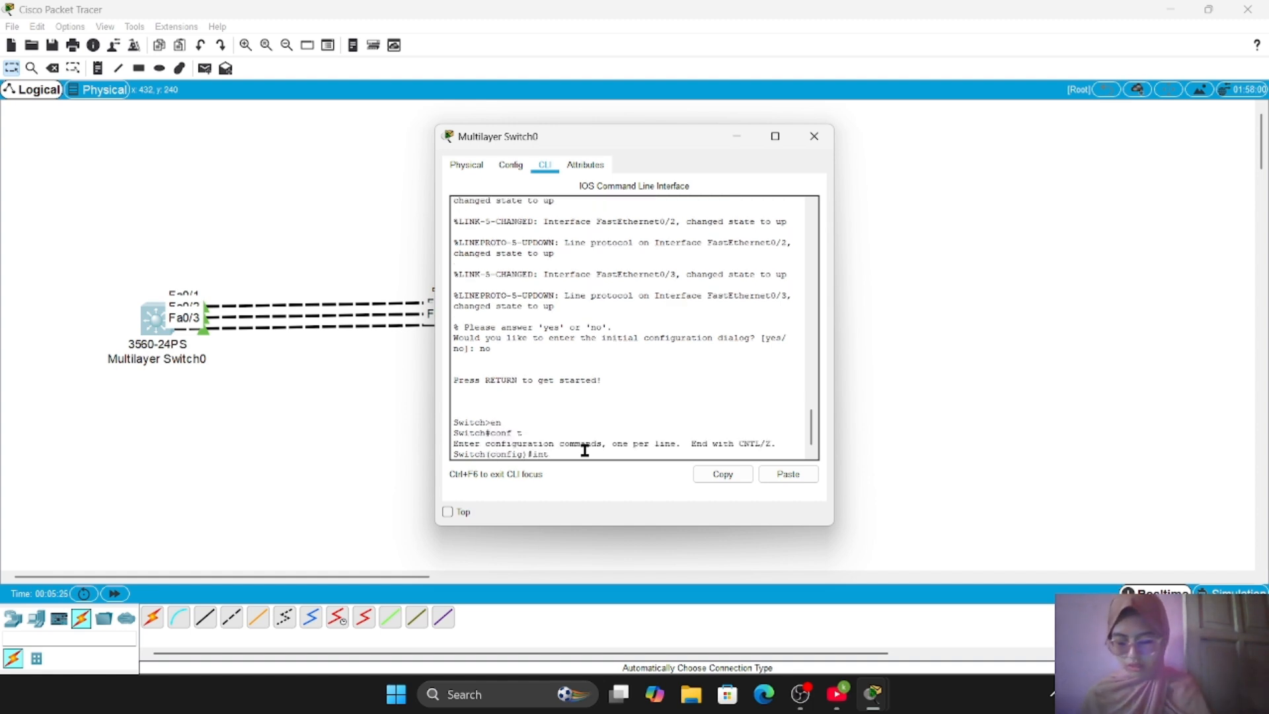
type(" ra fa")
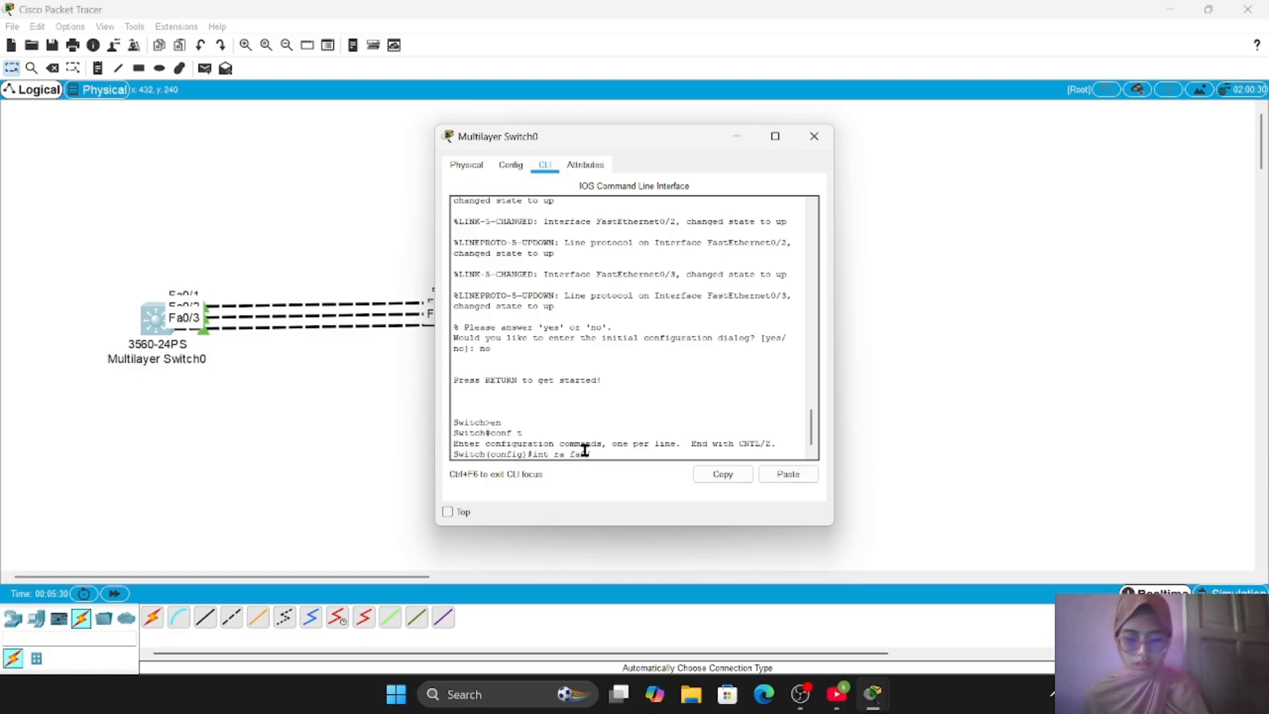
type("0/1-3")
key("Return")
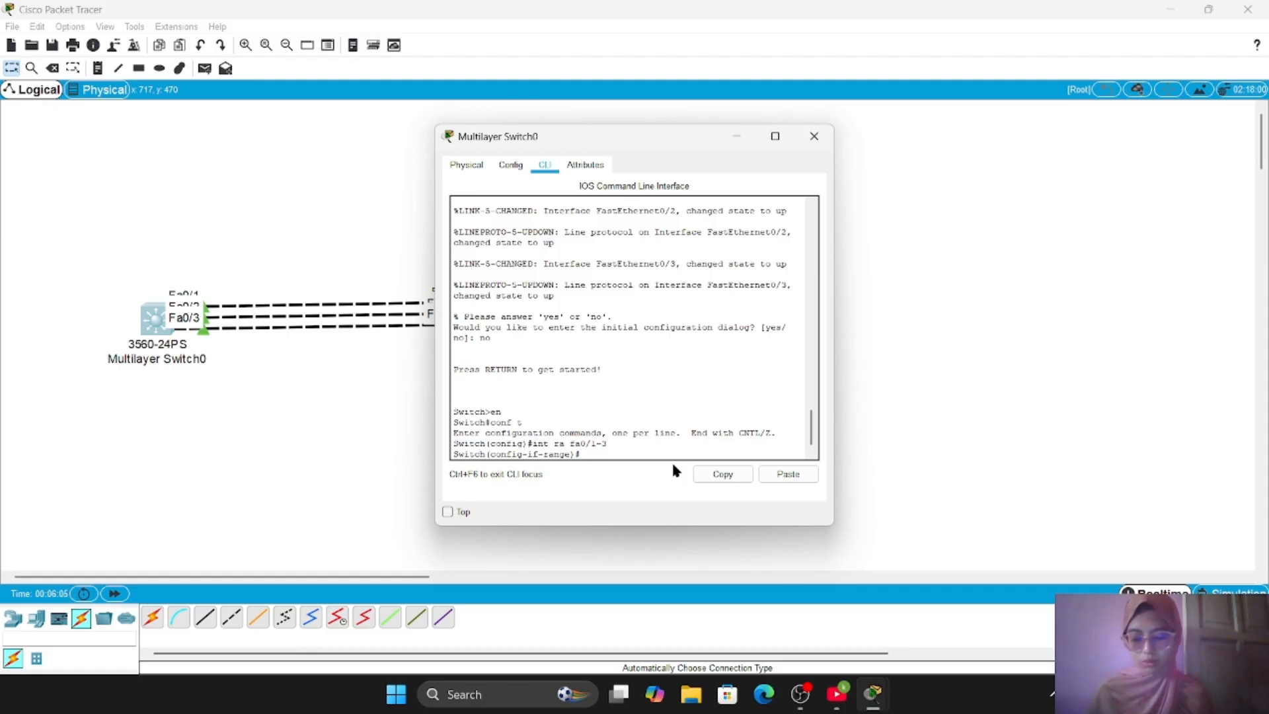
type("sw ")
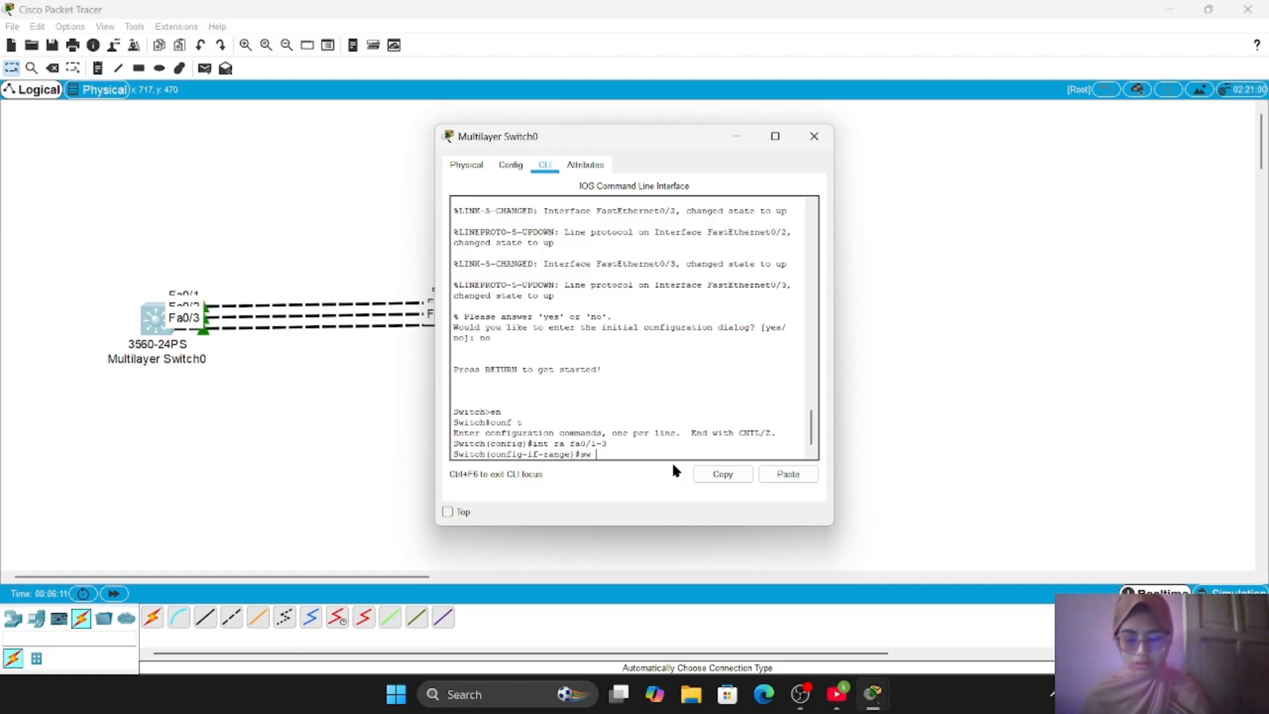
type("tr")
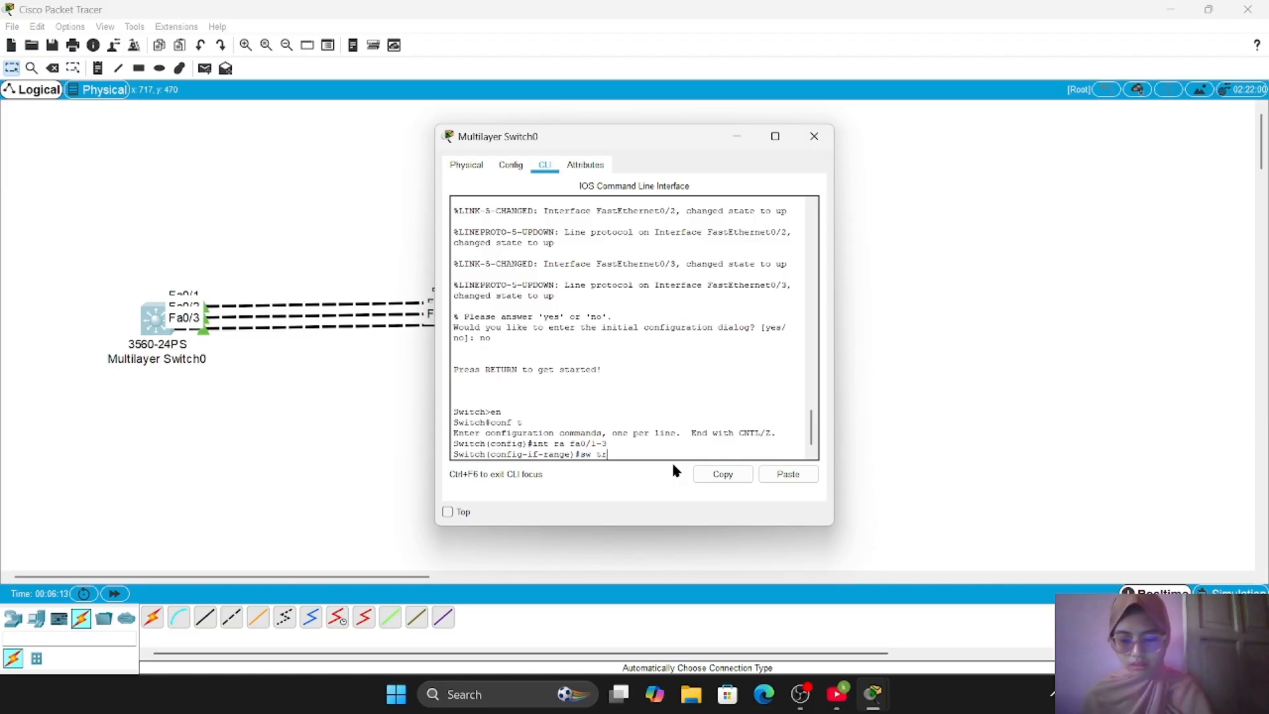
type(" en")
key("Tab")
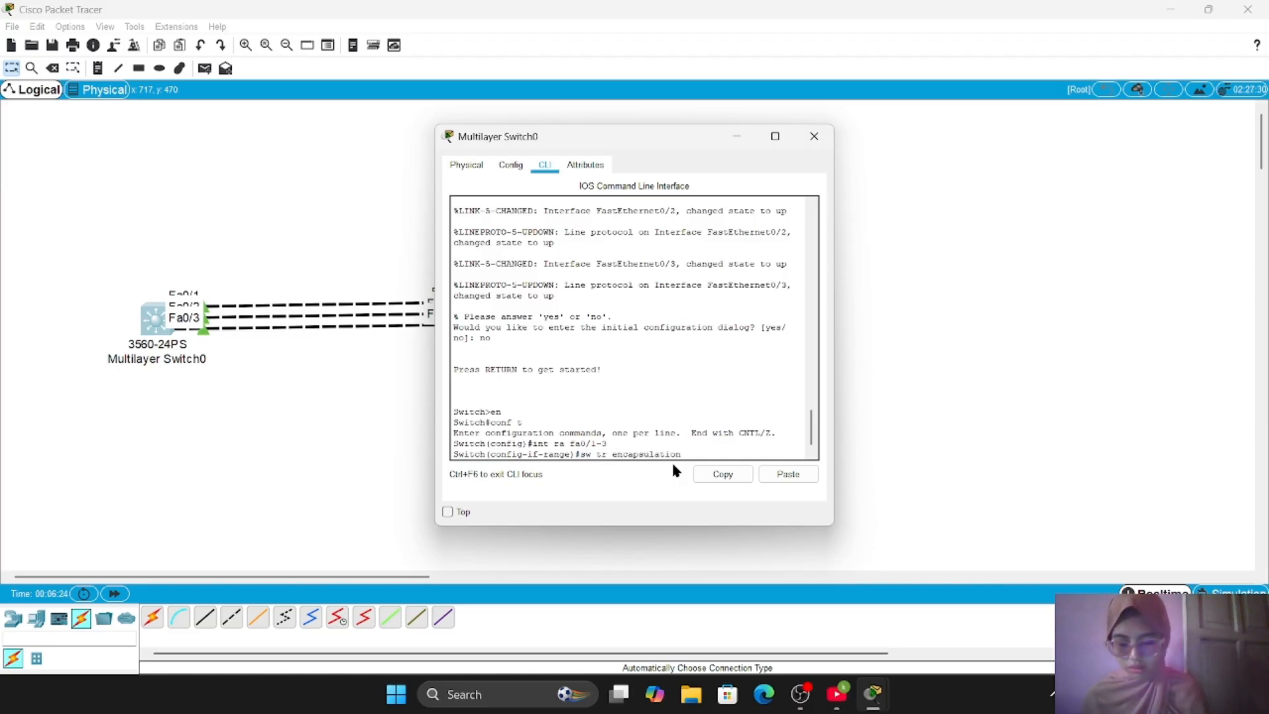
type("dot1Q")
key("Return")
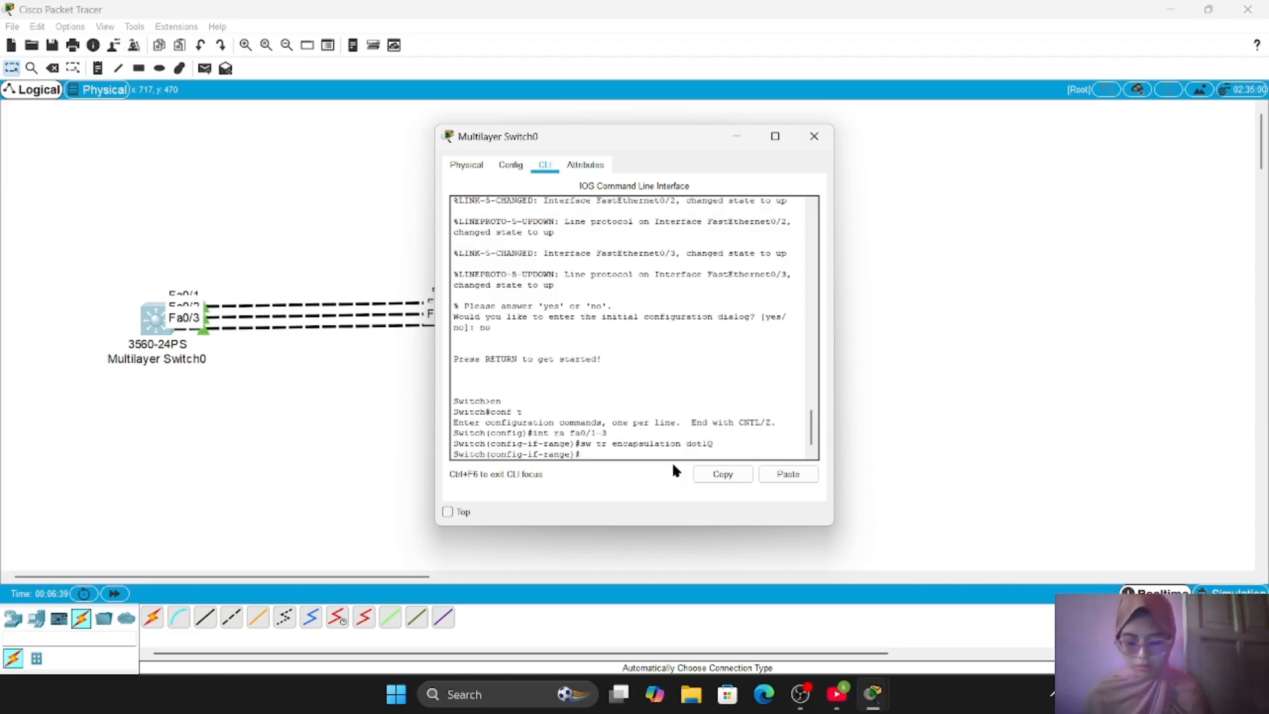
Step: Set the fa0/1-3 interface range on Multilayer Switch0 to switchport trunk mode
type("s")
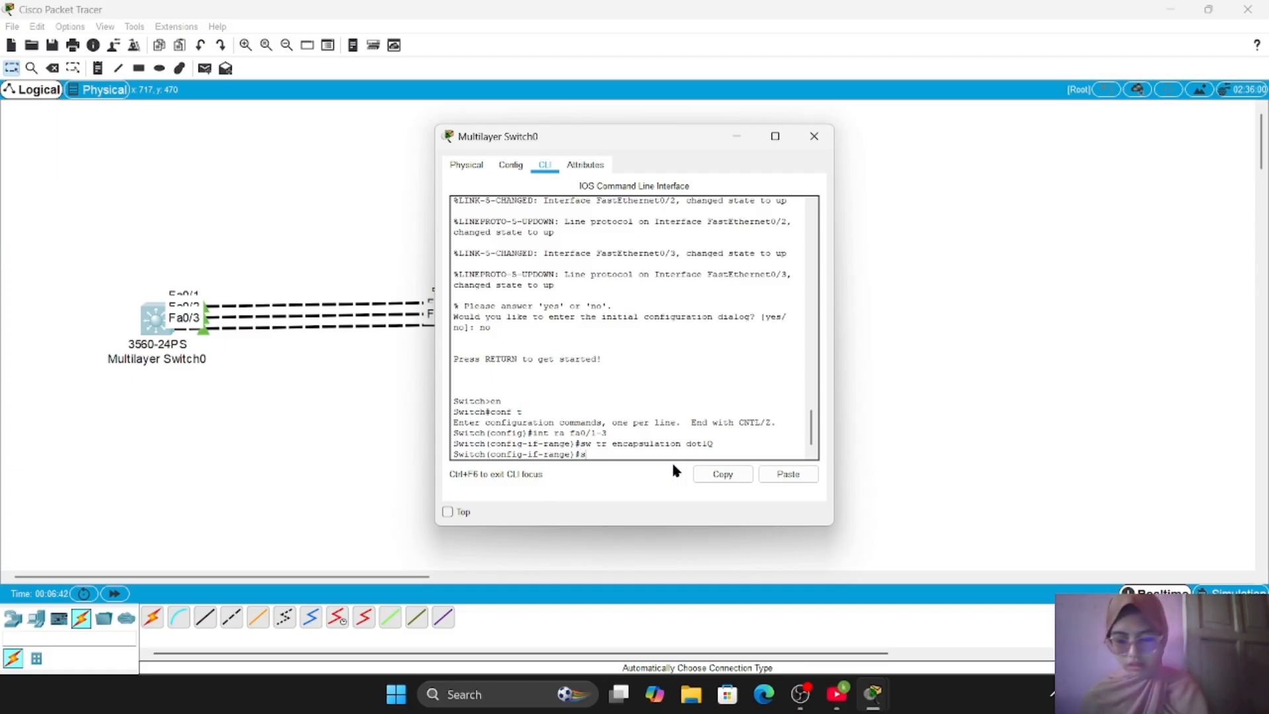
type("w mo ")
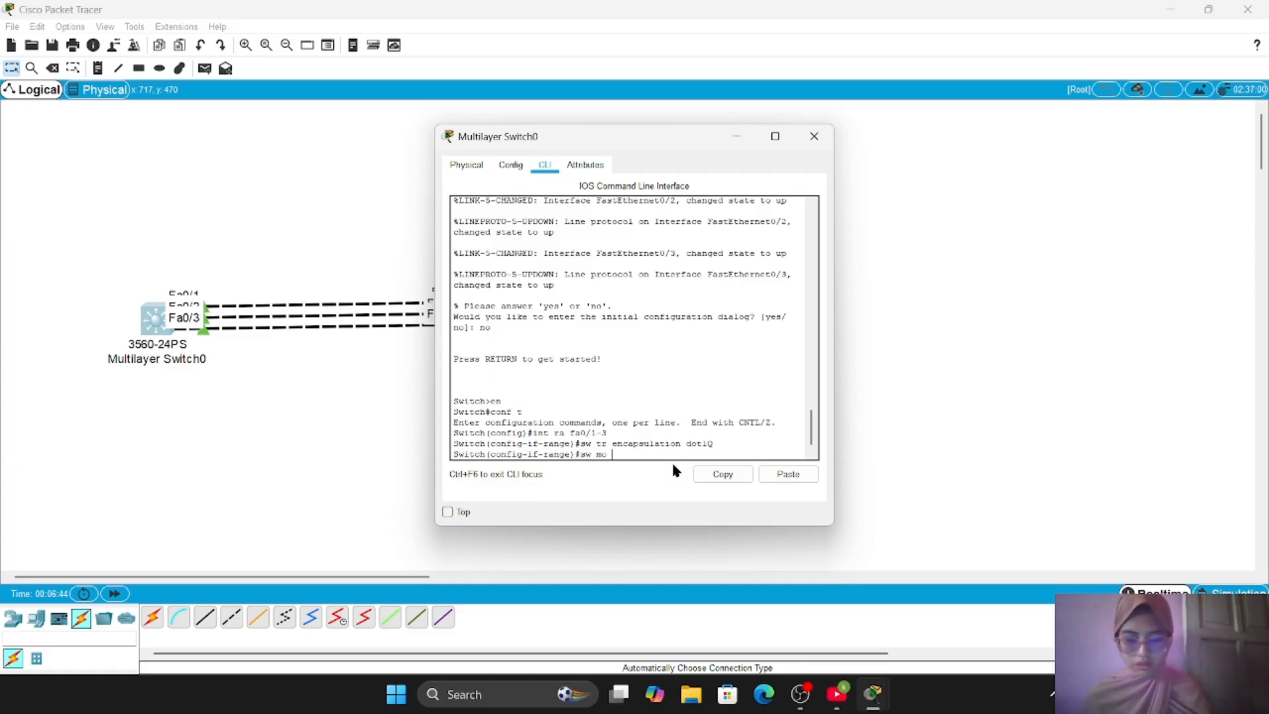
type("tr")
key("Return")
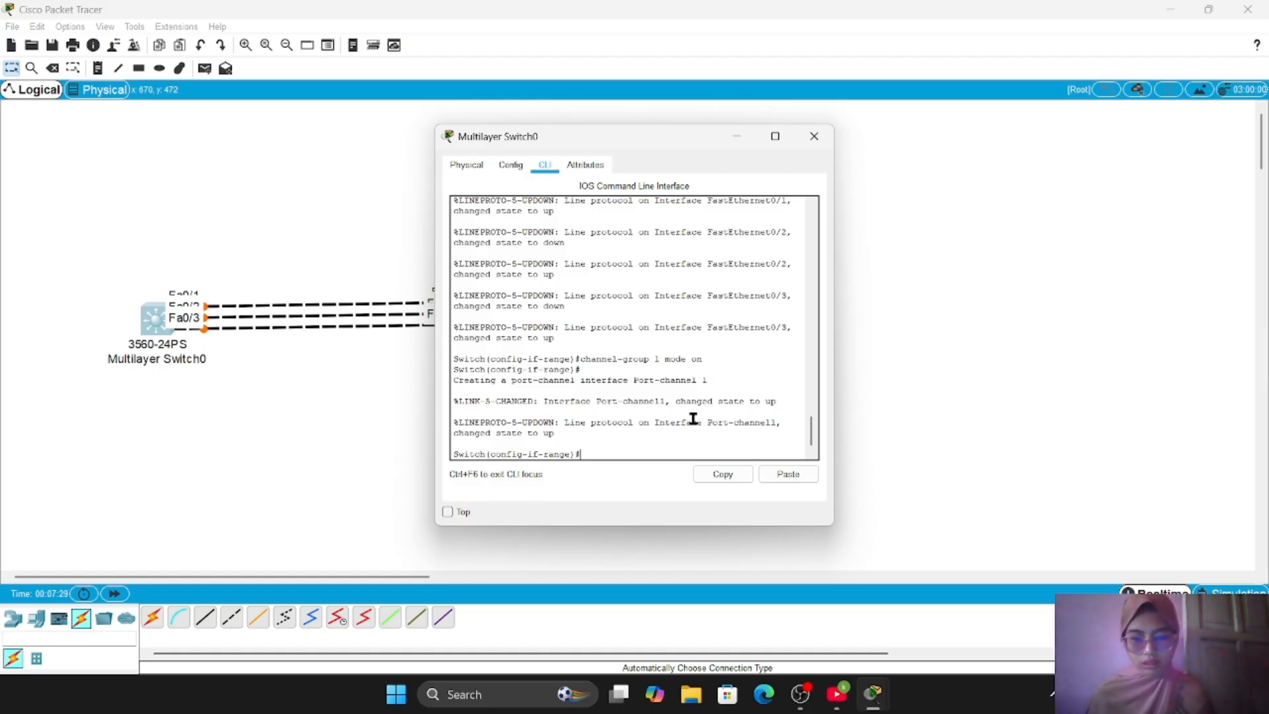
Step: Enable the fa0/1-3 interfaces with no shutdown and return to global configuration mode
type("no")
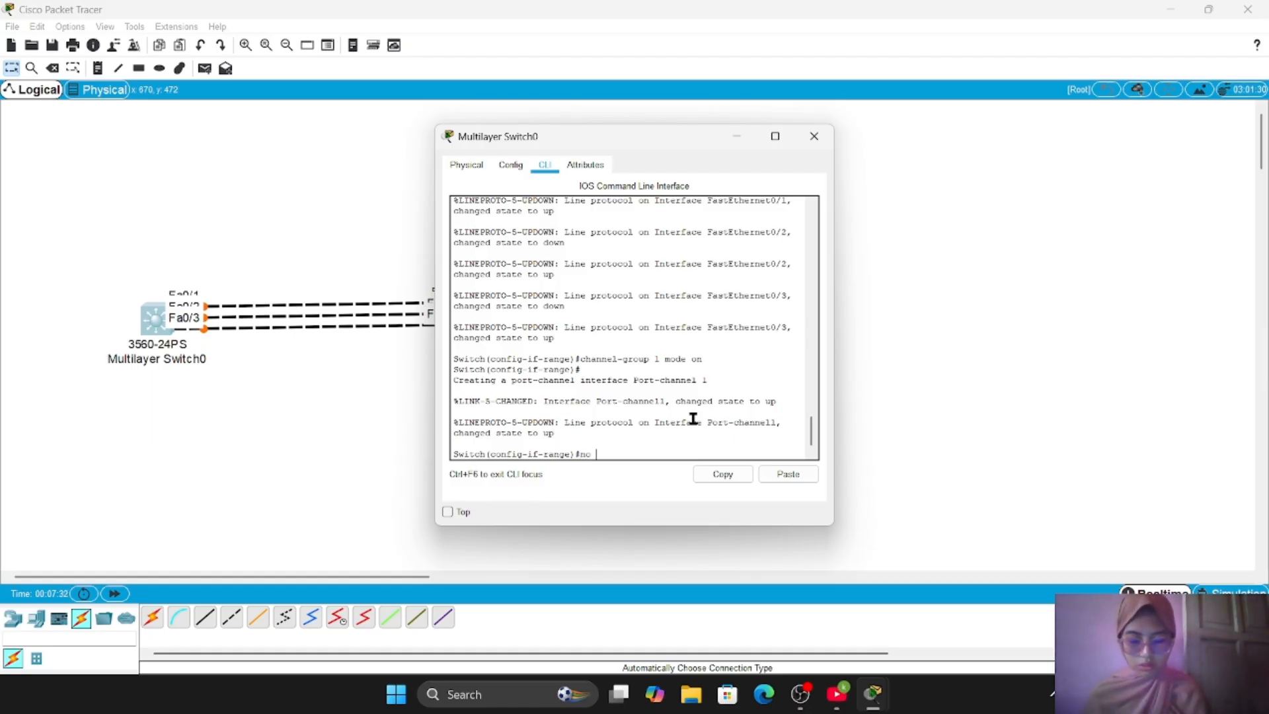
type(" shut")
key("Return")
type("e)#e")
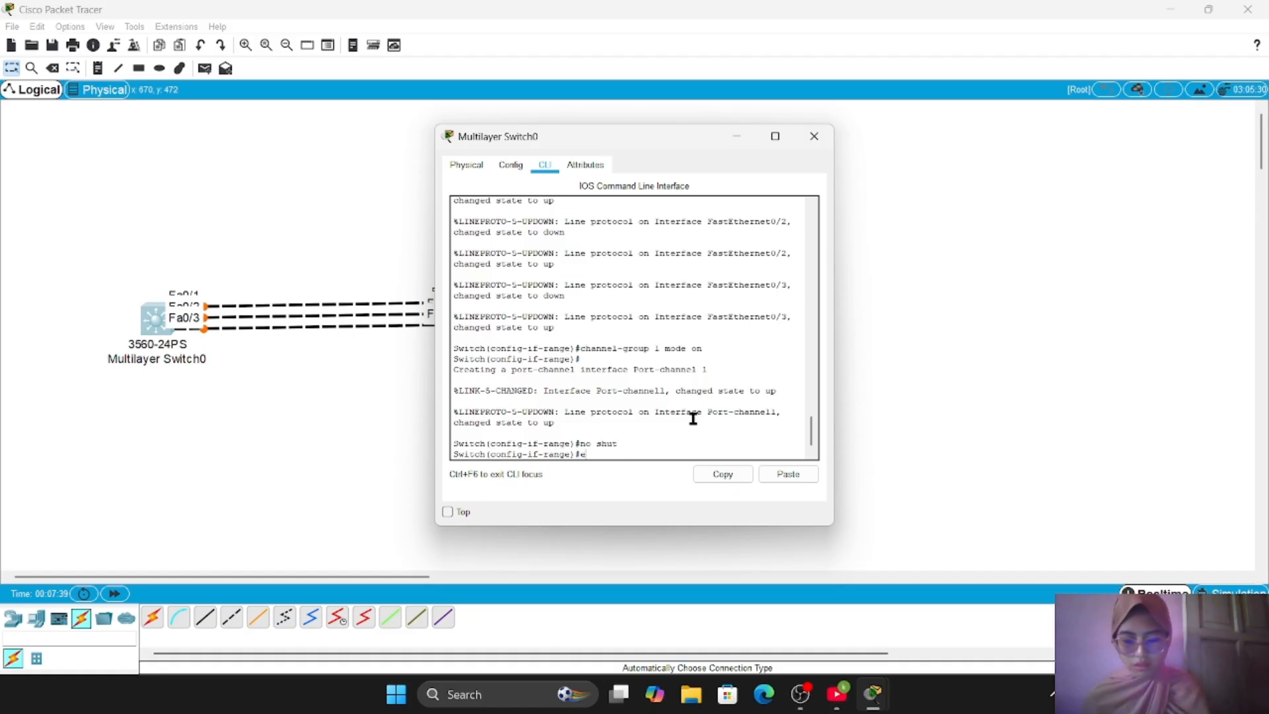
type("x")
key("Return")
Step: Set the port-channel 1 interface on Multilayer Switch0 to switchport trunk mode
type("int p")
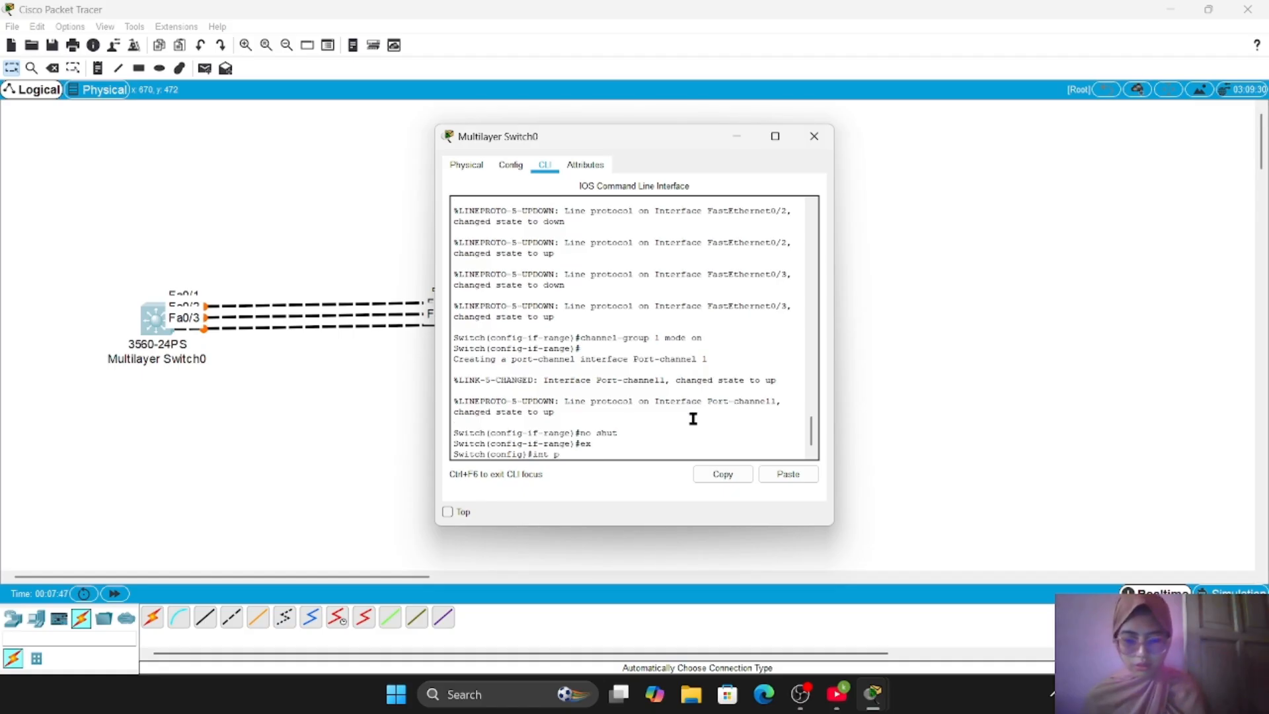
type("ort-ch")
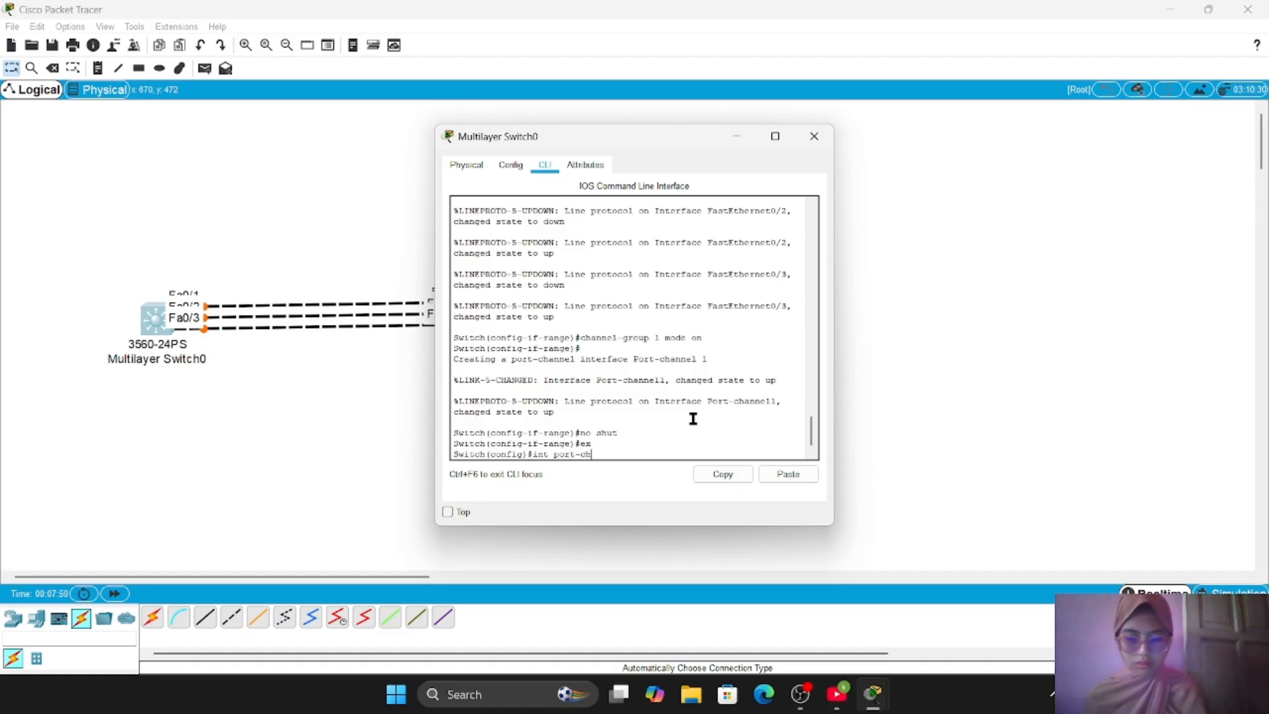
type("annel 1")
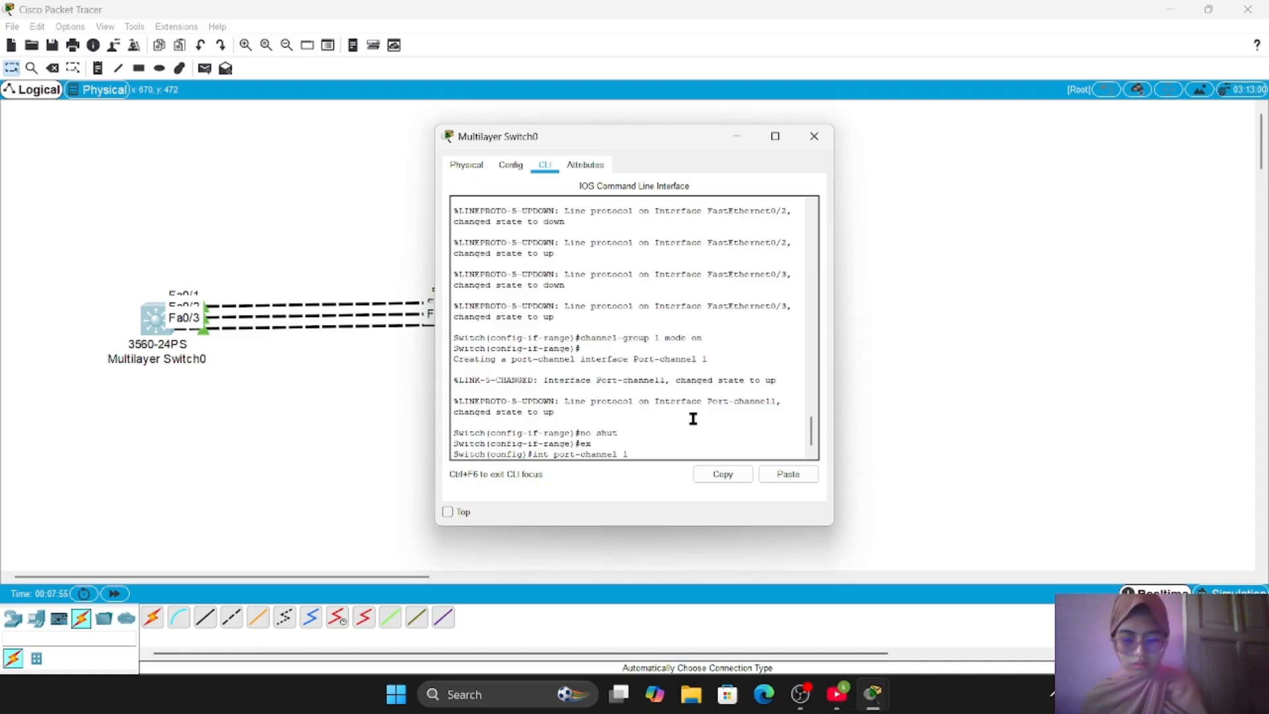
key("Return")
type("sw mo tr")
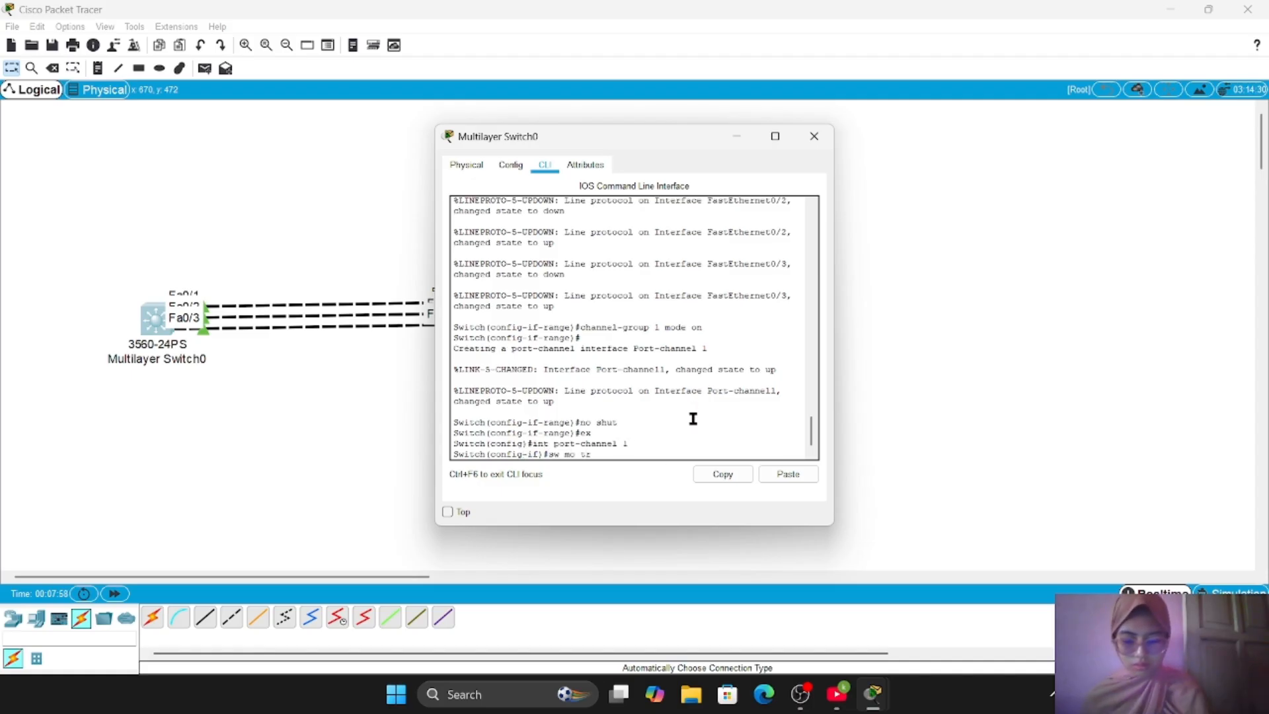
key("Return")
Step: End configuration mode, save Multilayer Switch0's configuration with the write command, and close its window
type("end")
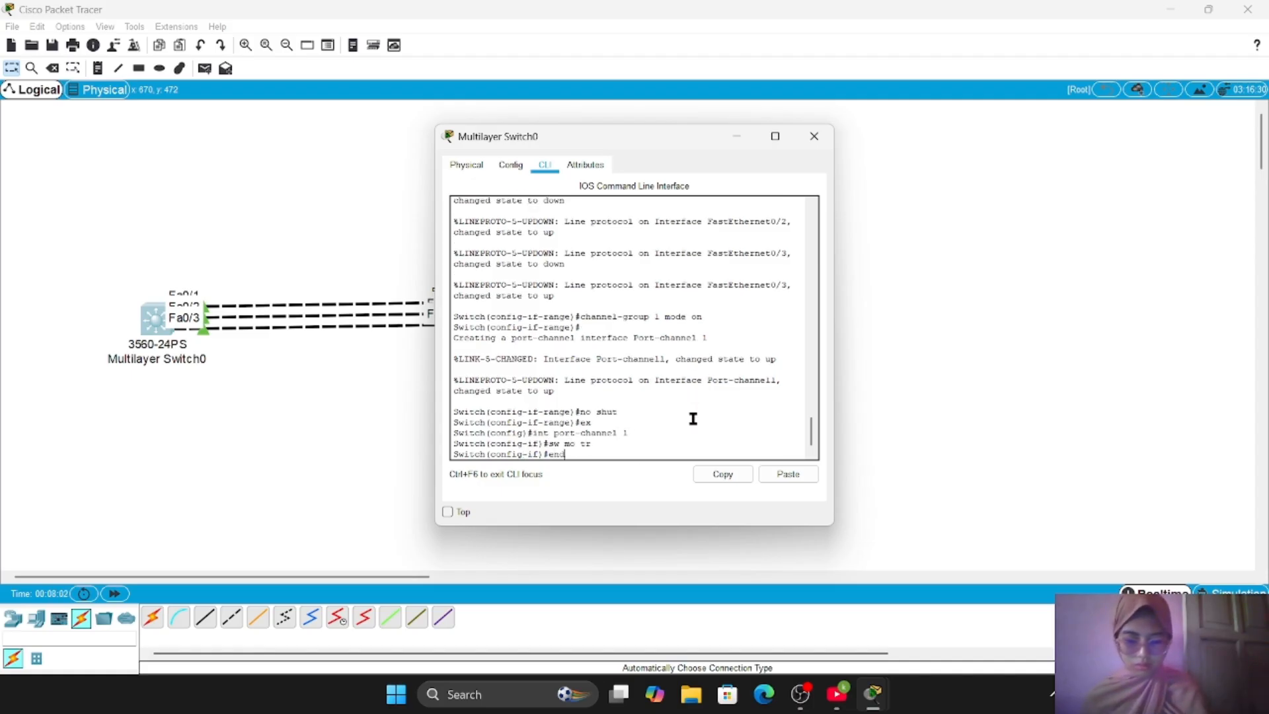
key("Return")
type("wr")
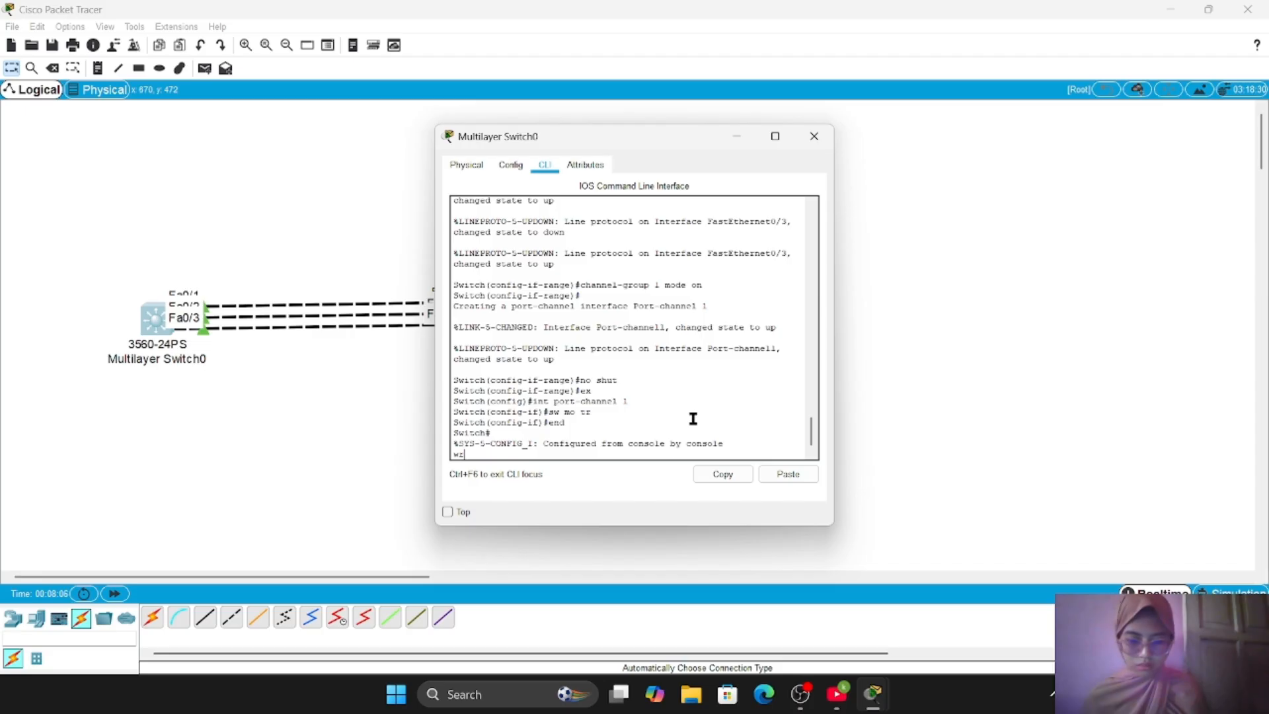
key("Return")
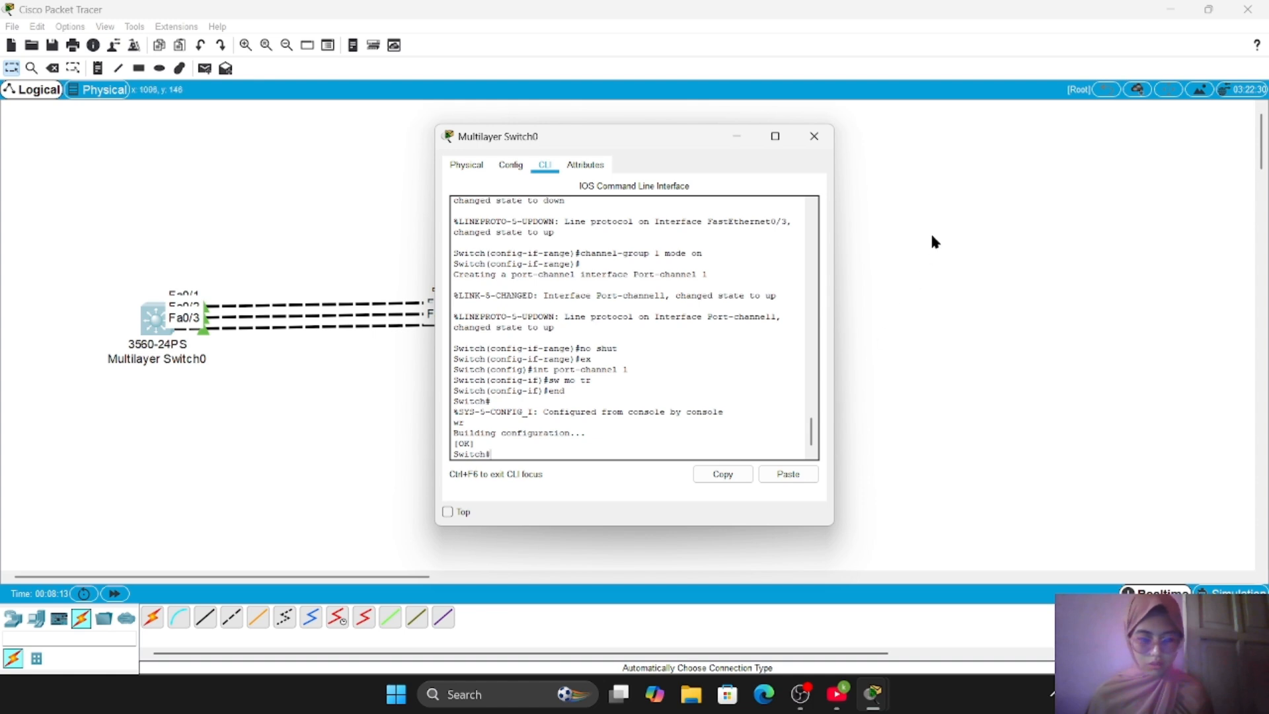
left_click(814, 136)
Step: Open Multilayer Switch1's command line, decline the initial configuration dialog, and enter global configuration mode
left_click(514, 318)
left_click(545, 166)
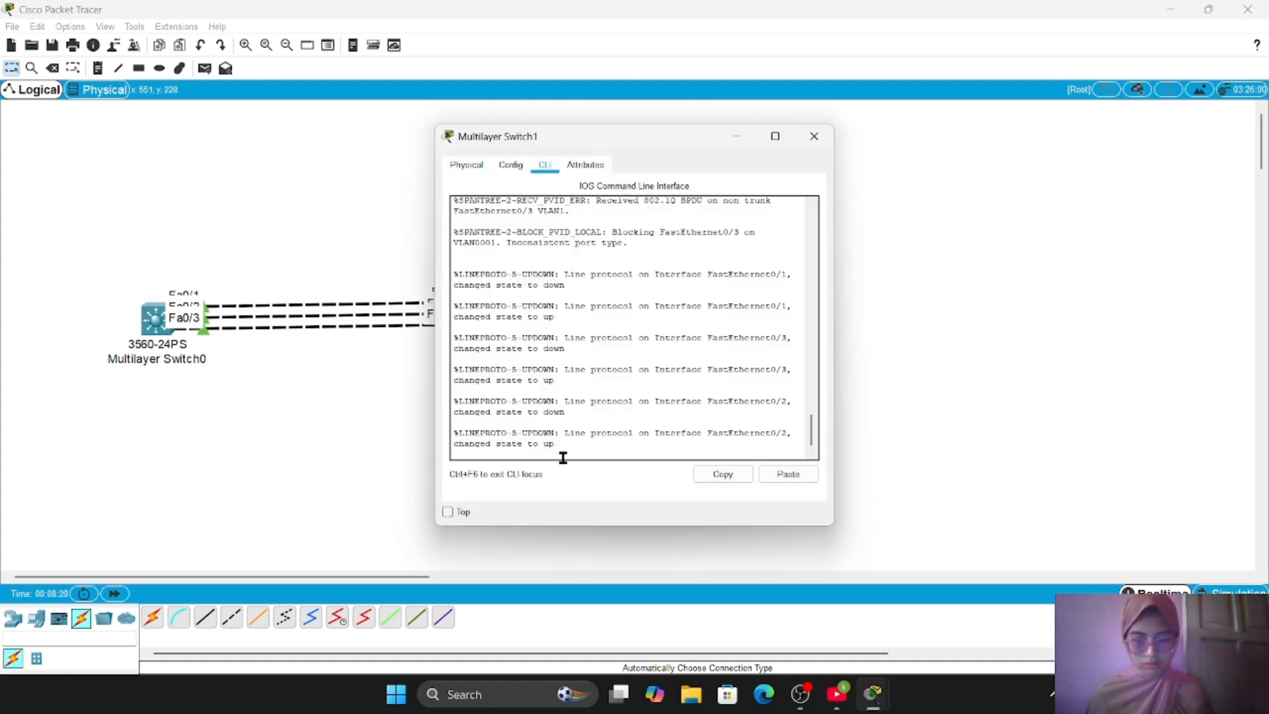
left_click(565, 456)
key("Return")
key("Return")
type("no")
key("Return")
key("Return")
type("en")
key("Return")
type("conf t")
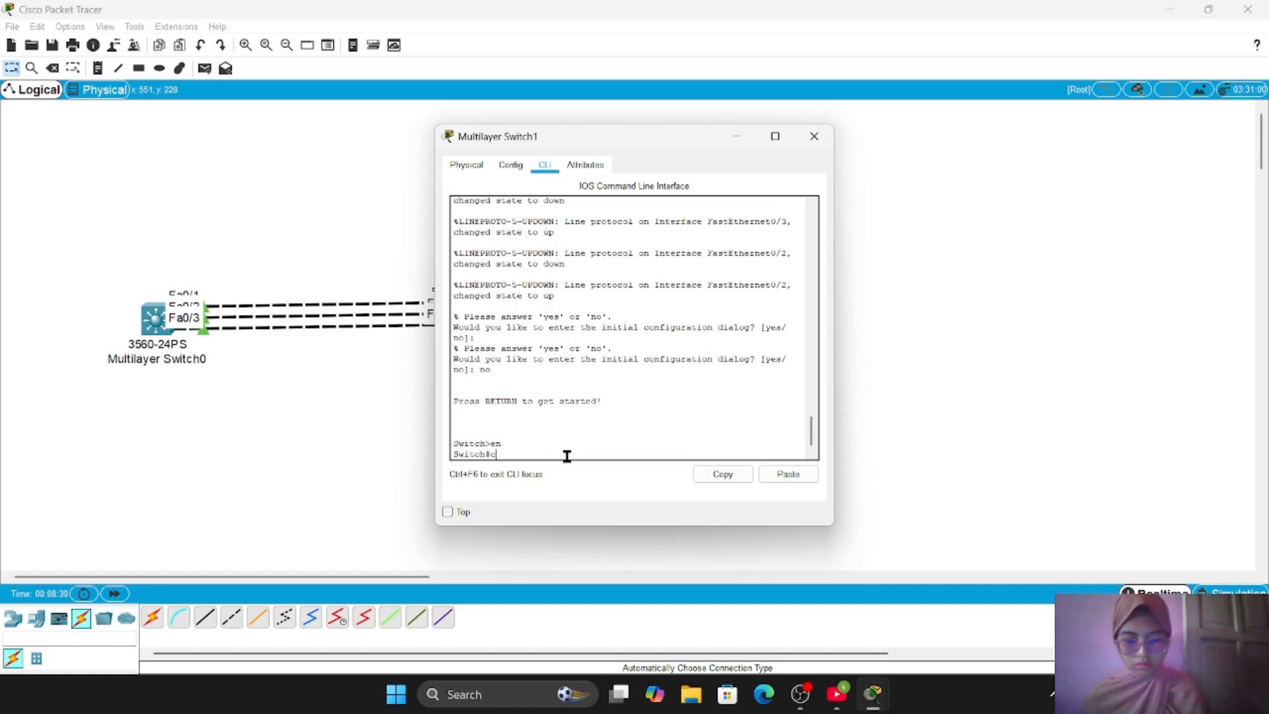
key("Return")
Step: Set the fa0/1-3 interface range on Multilayer Switch1 to dot1Q trunk encapsulation and switchport trunk mode
type("int fa fa0/1-3")
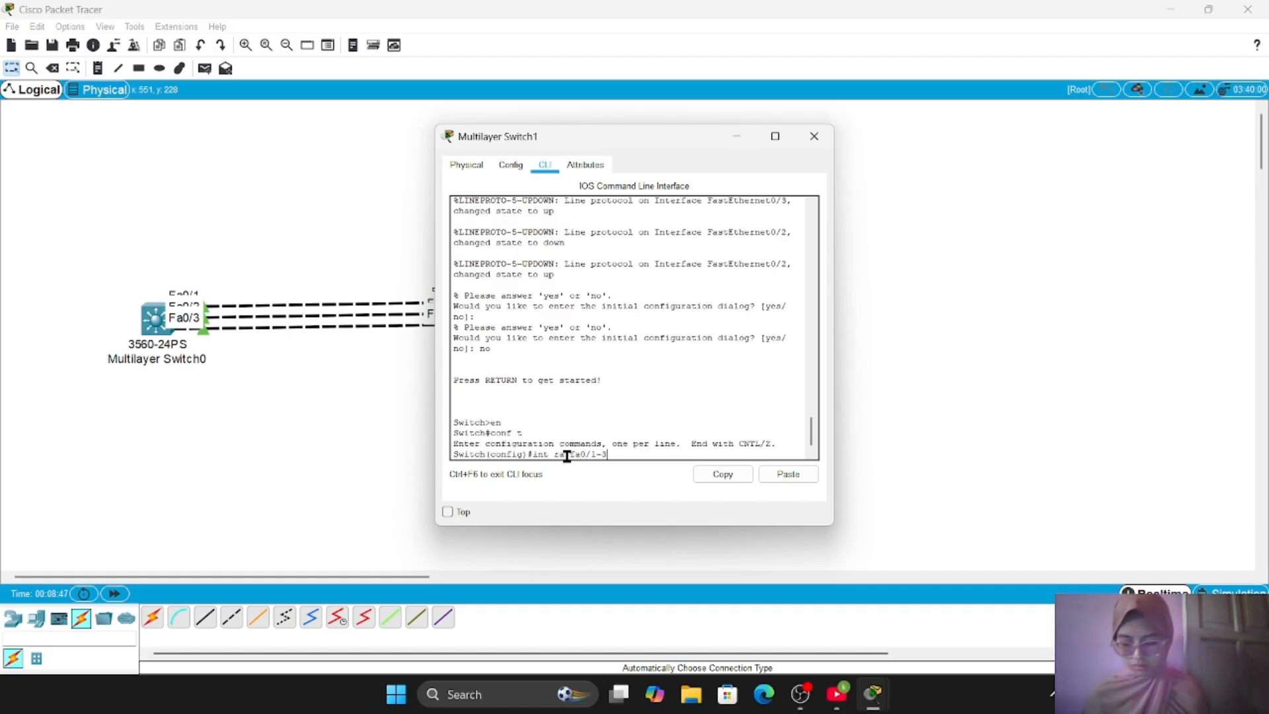
key("Return")
type("sw ")
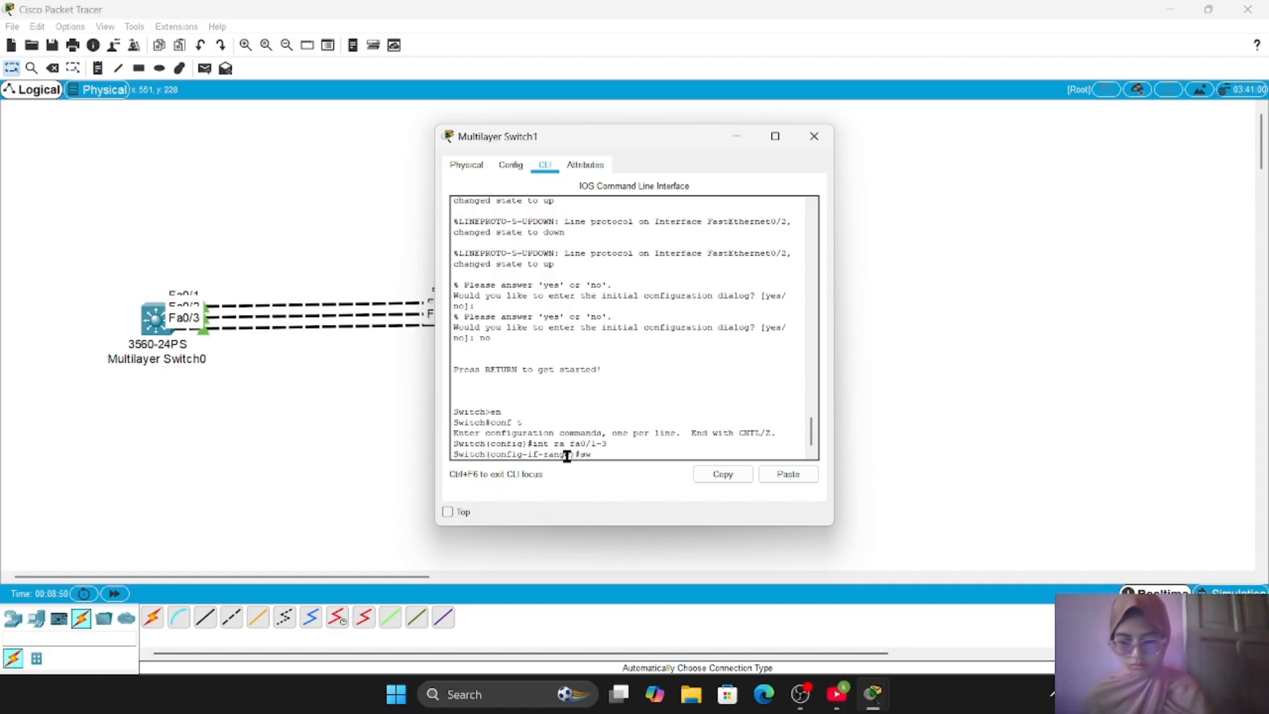
type("tr encap")
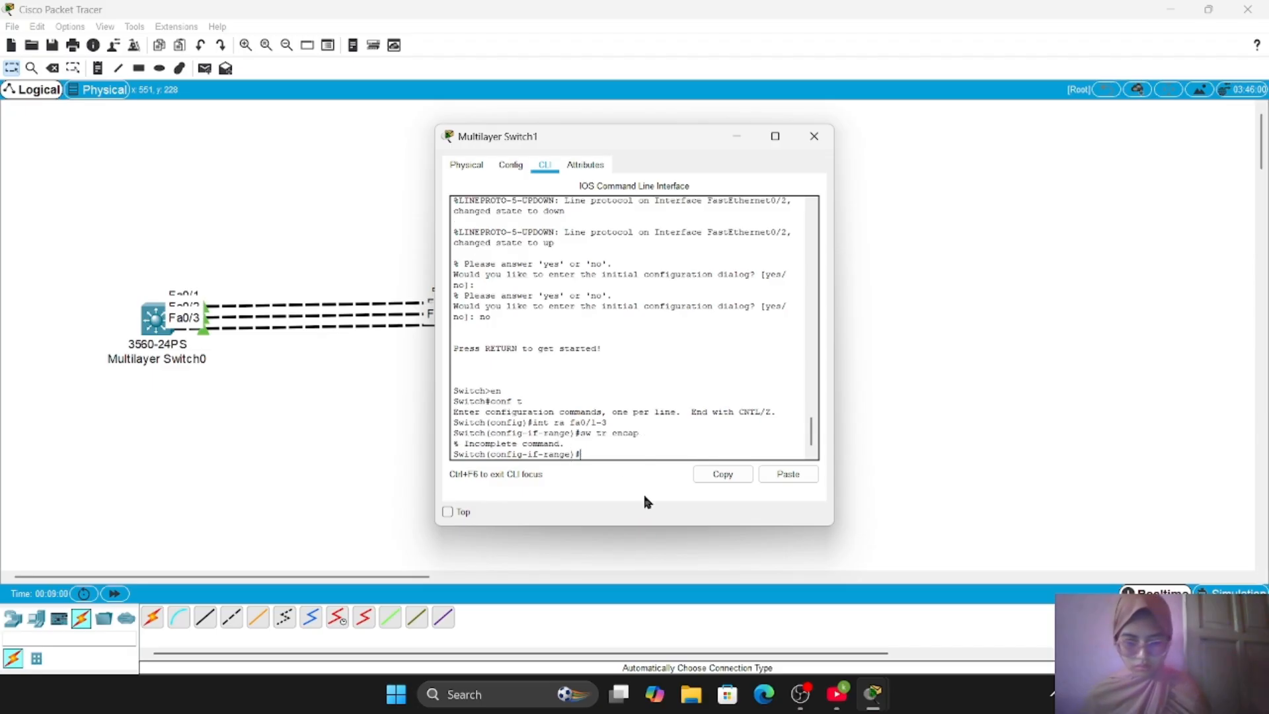
key("Return")
type("sw tr encapsula")
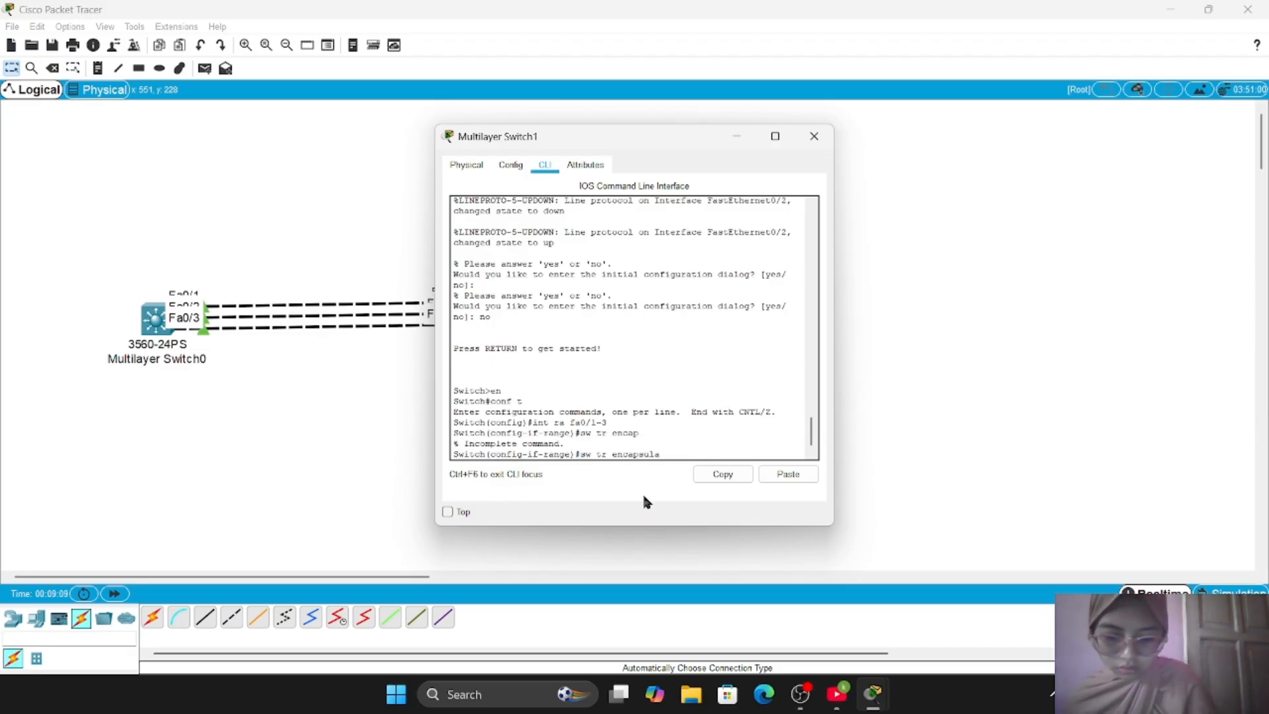
type("tion dot1Q")
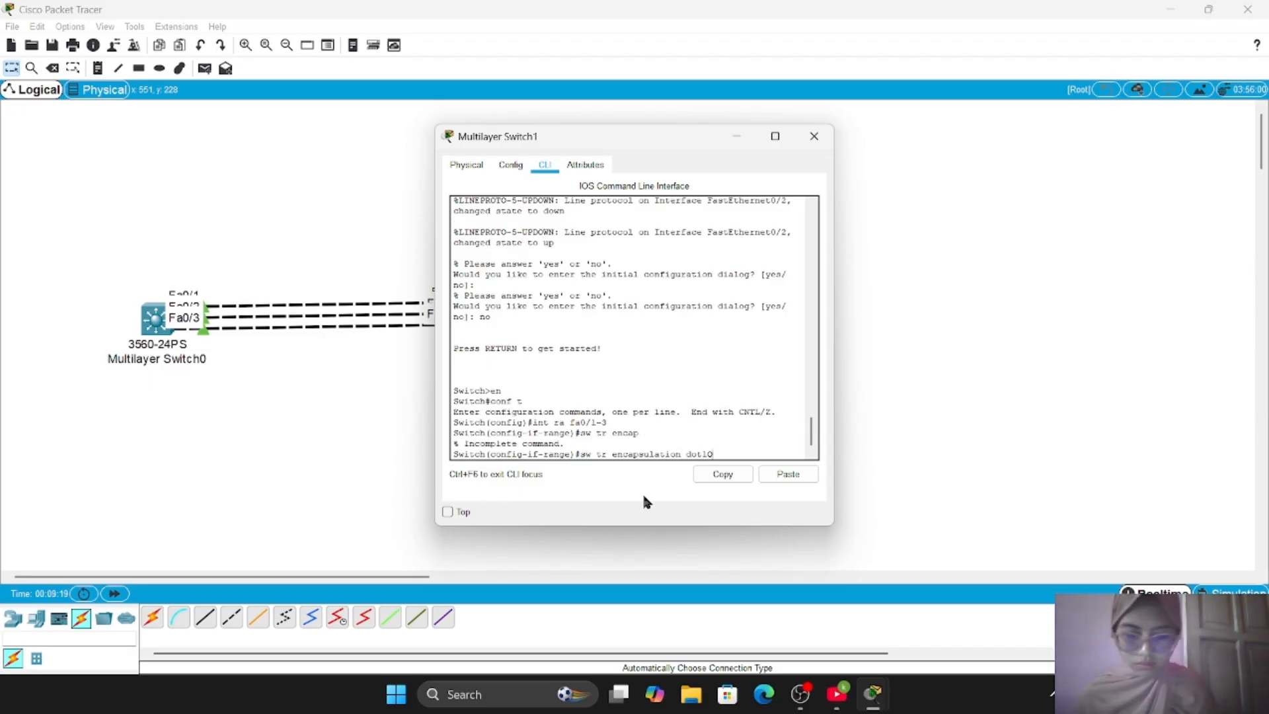
key("Return")
type("sw mo tr")
key("Return")
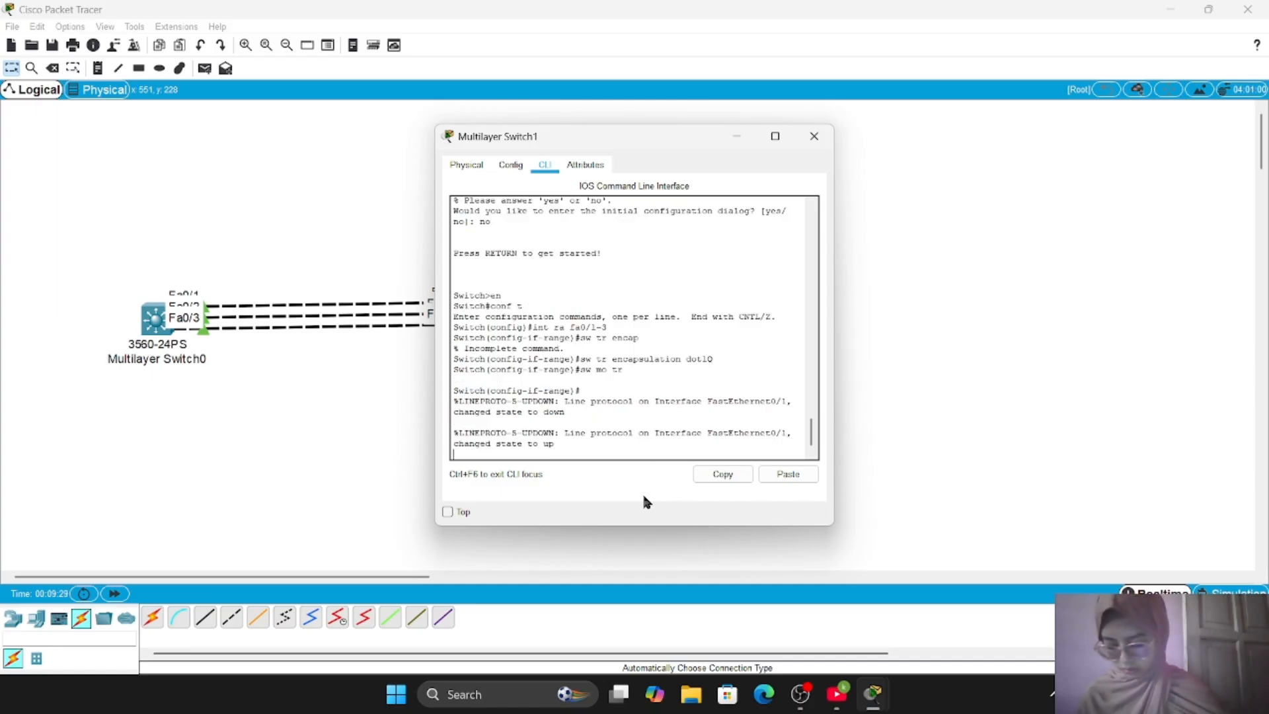
Step: Assign the fa0/1-3 interfaces to channel-group 1 with mode on
type("channel-group 1")
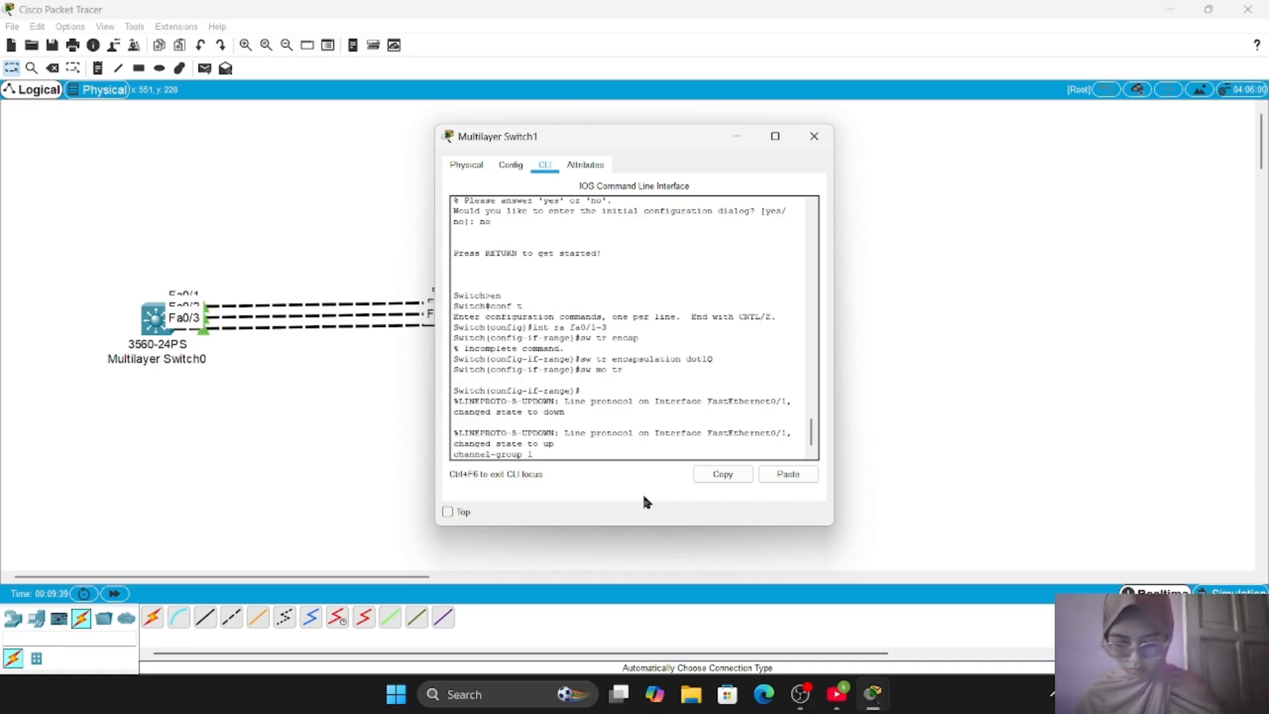
type(" mode on")
key("Return")
Step: Enable Multilayer Switch1's fa0/1-3 interfaces with no shutdown and return to global configuration mode
type("no shut")
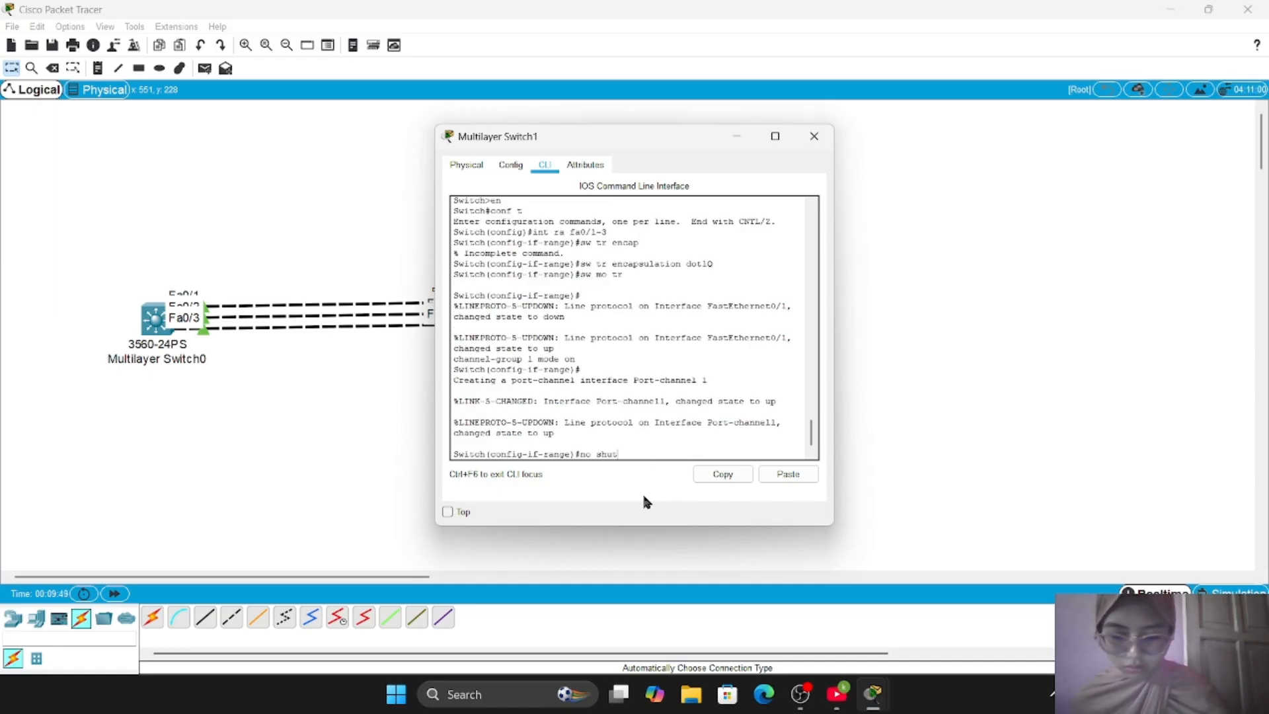
key("Return")
type("ex")
key("Return")
type("int por")
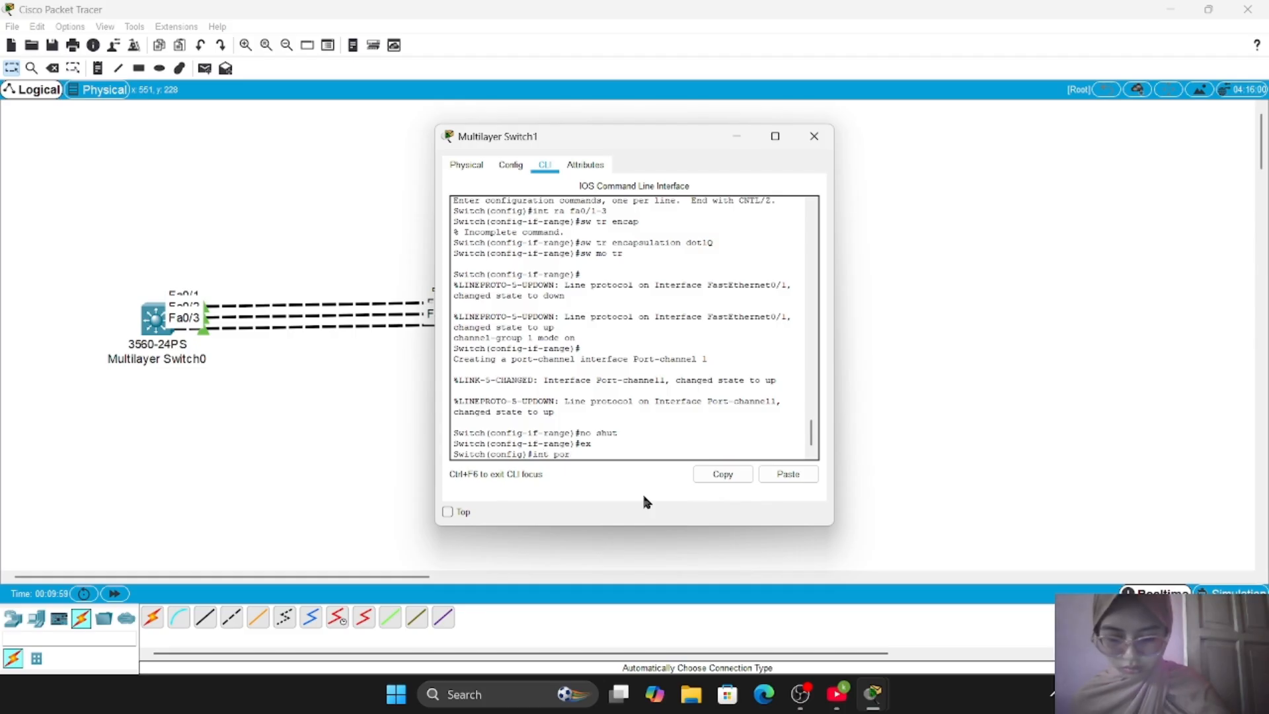
type("t channel")
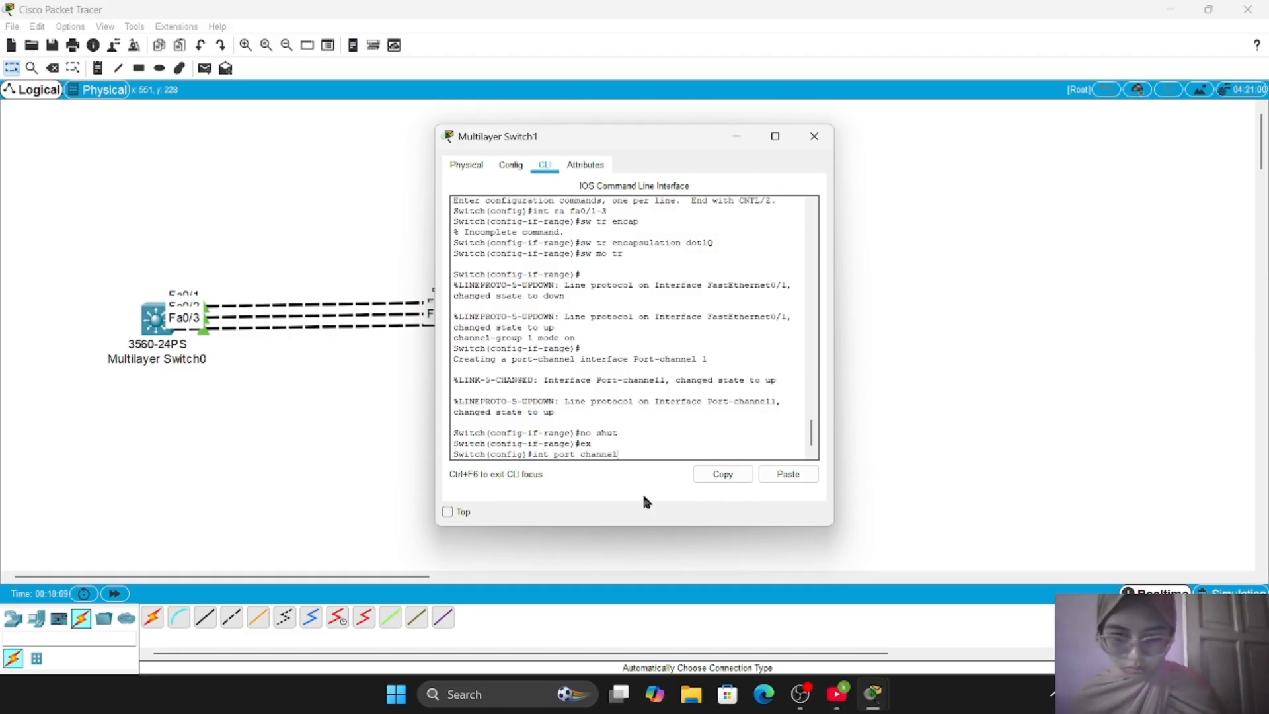
type(" 1")
key("Return")
type("sw mo tr")
key("Return")
type("en")
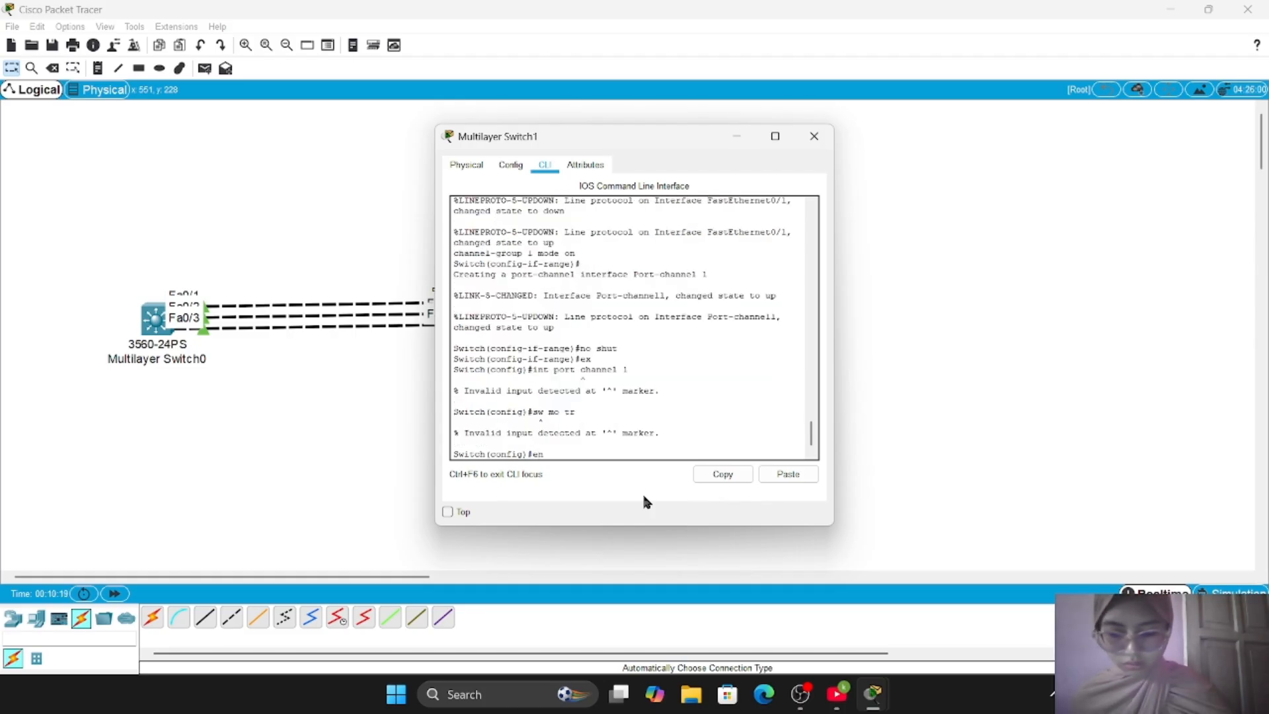
type("d")
key("BackSpace")
key("BackSpace")
key("BackSpace")
Step: Set the port-channel 1 interface on Multilayer Switch1 to switchport trunk mode
type("int po")
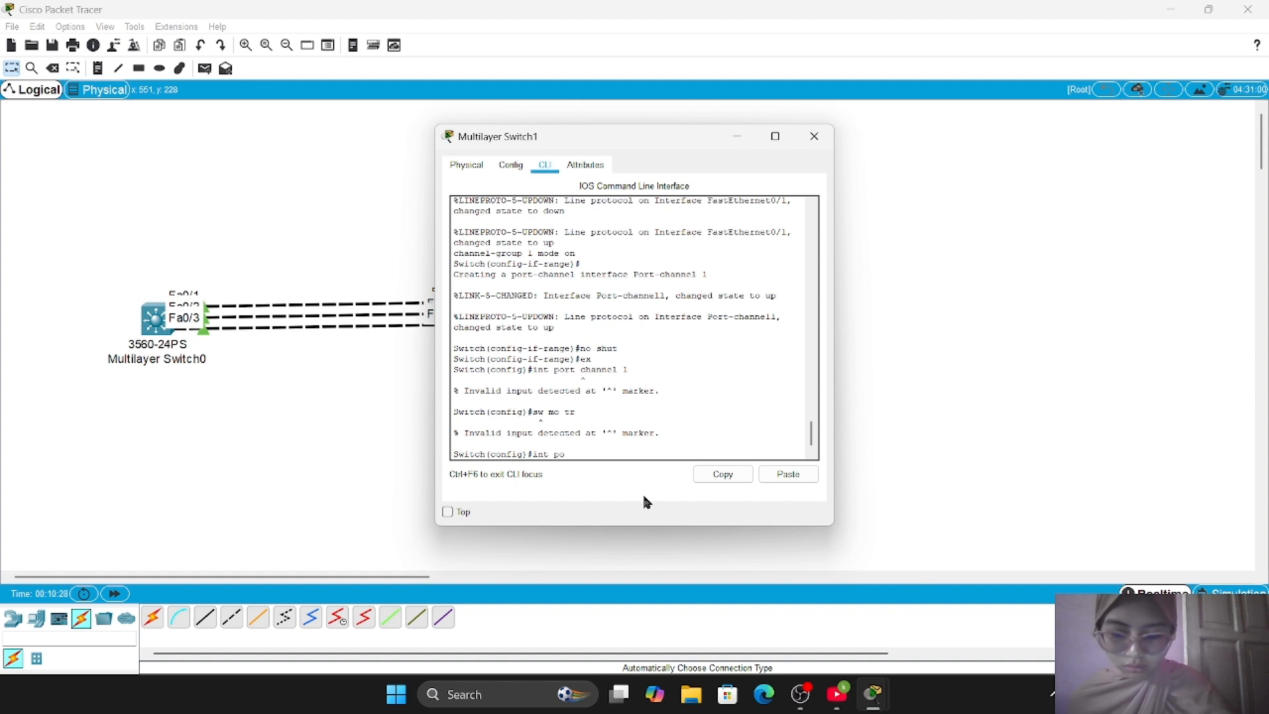
type("rt-channel 1")
key("Return")
type("sw mo tr")
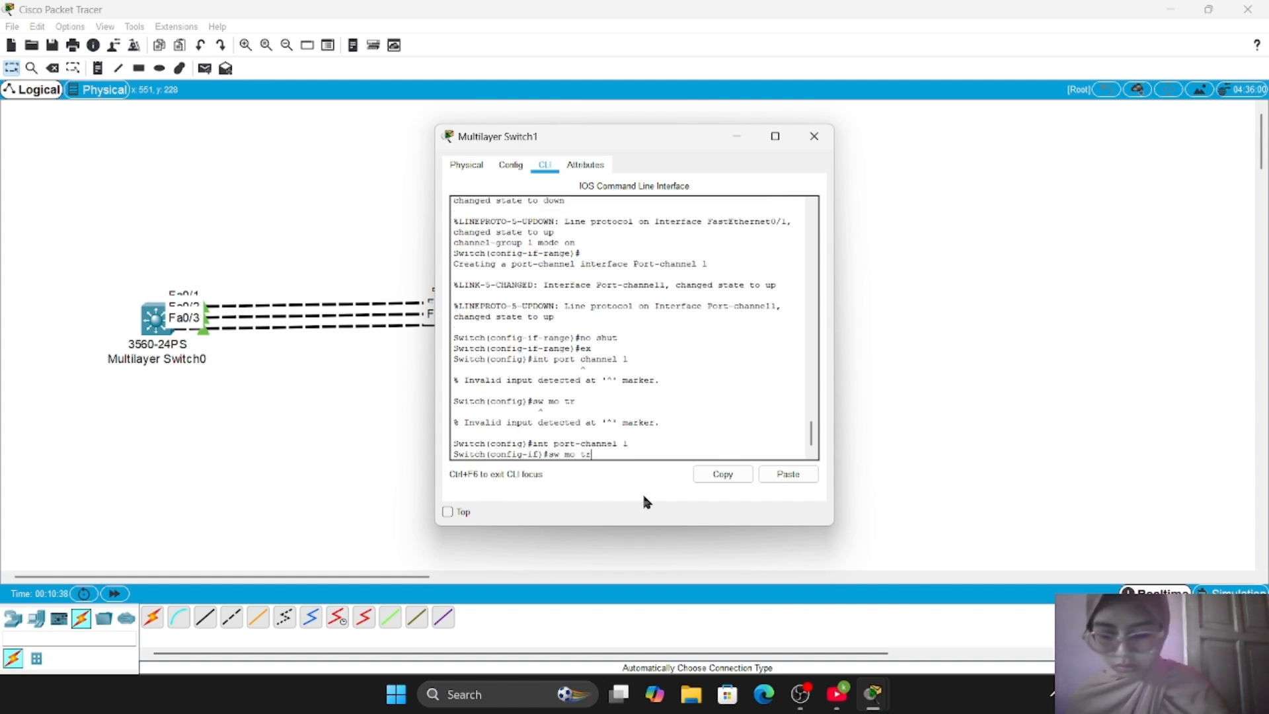
key("Return")
Step: End configuration mode, save Multilayer Switch1's configuration with the write command, and close its window
type("end")
key("Return")
type("wr")
key("Return")
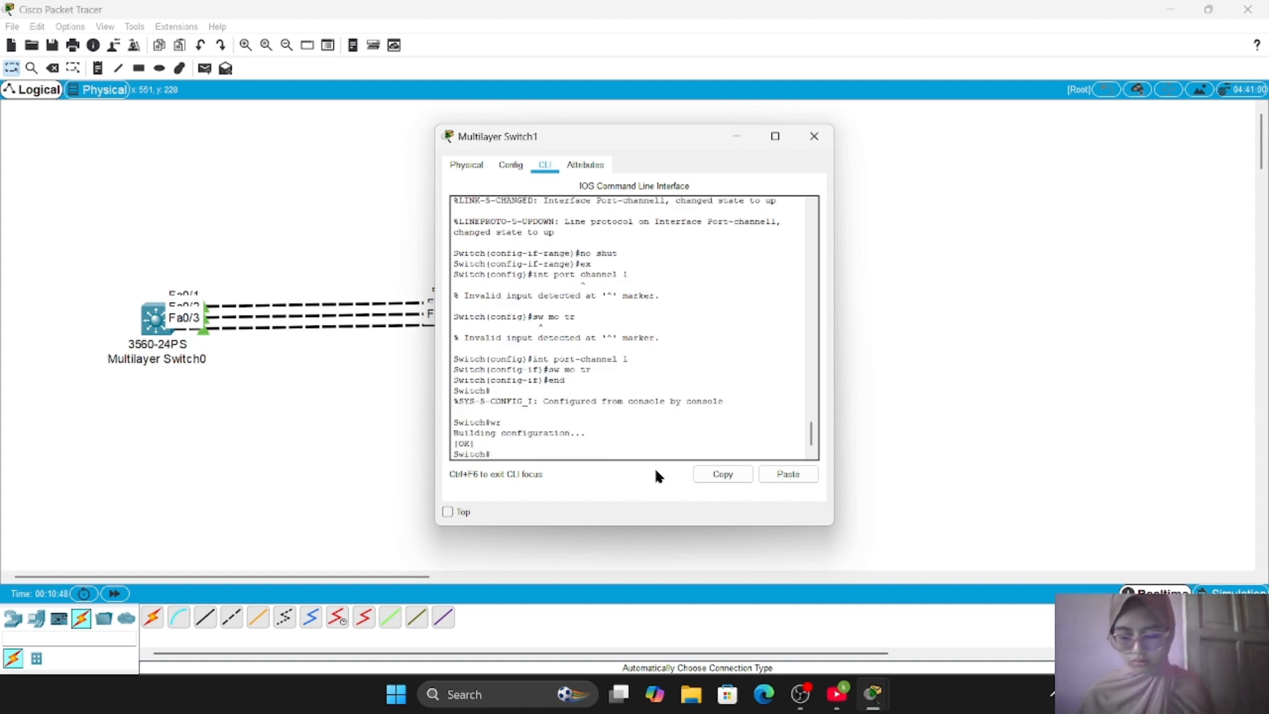
left_click(814, 136)
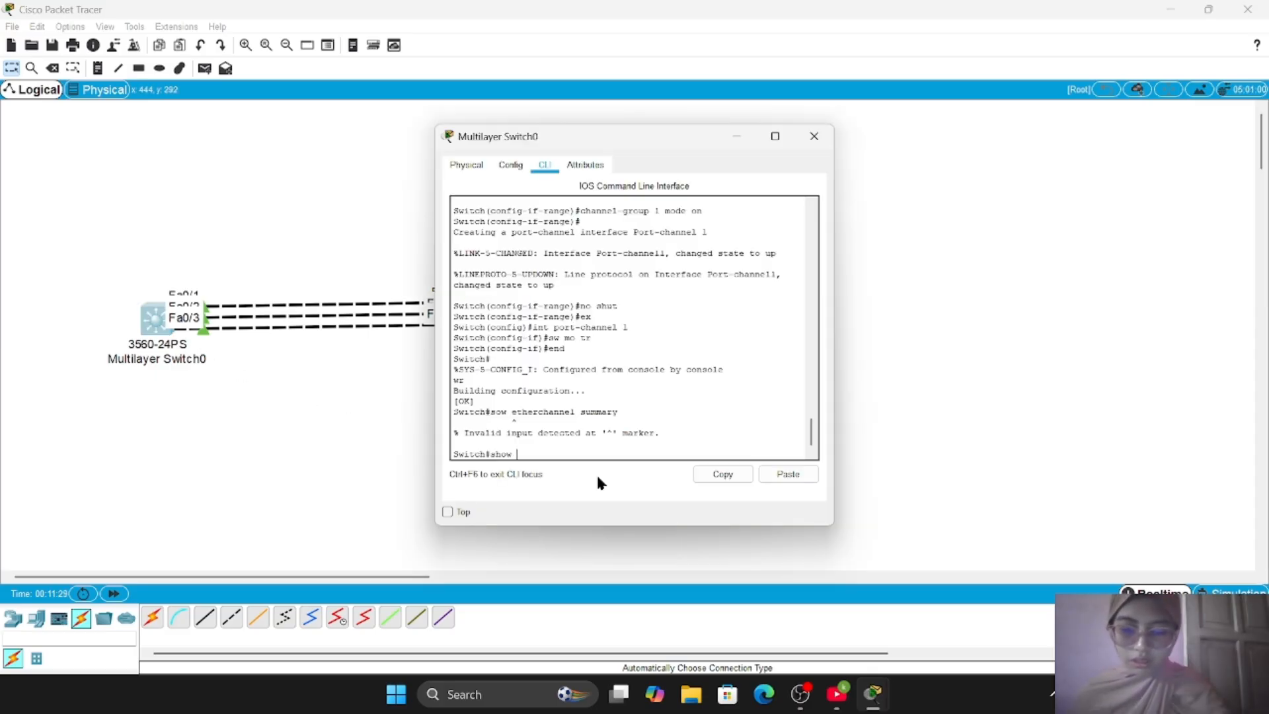
Step: Show the EtherChannel summary on Multilayer Switch0, check the port-channel's status flags, and close the switch window
type("etherchannel summary")
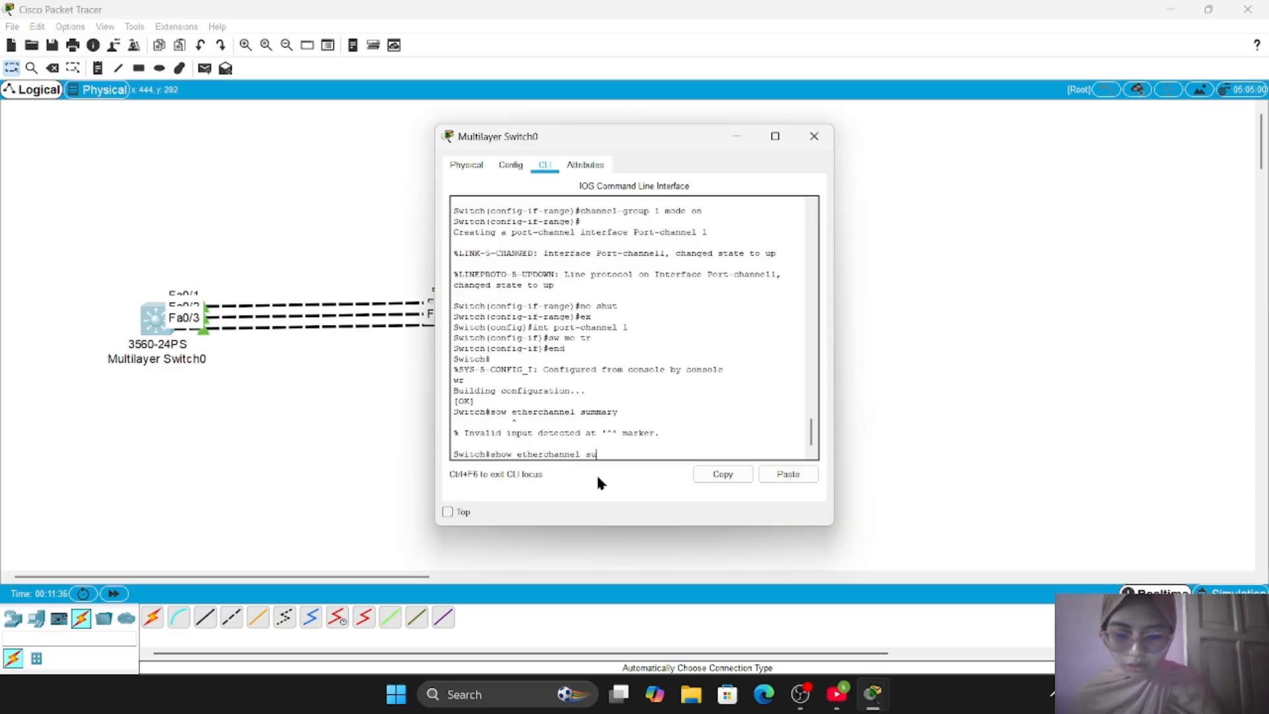
key("Return")
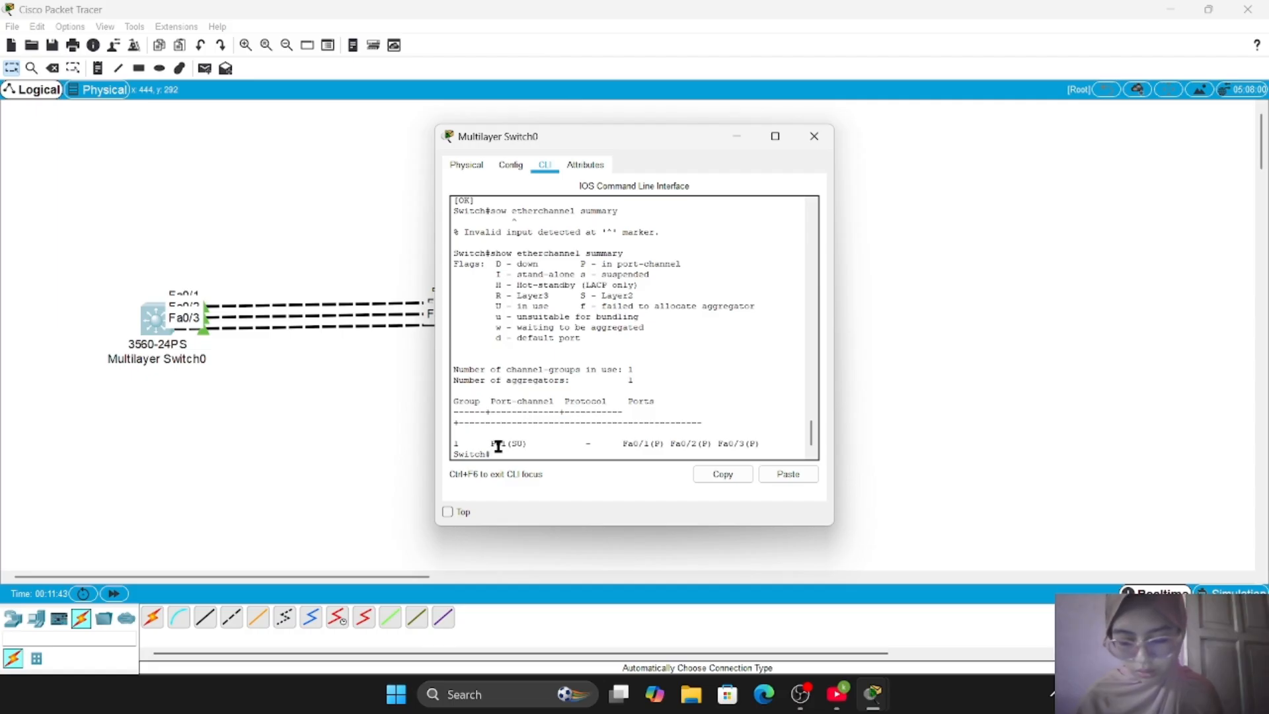
left_click_drag(498, 446, 549, 454)
left_click(550, 454)
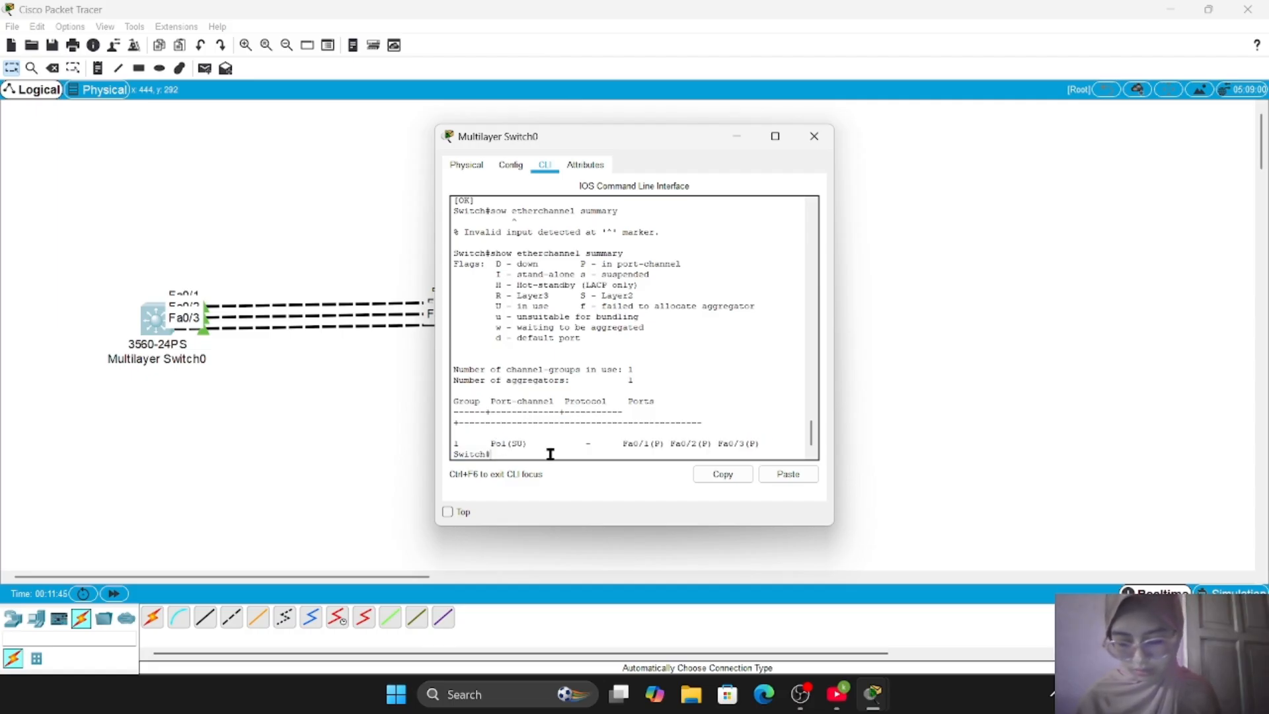
left_click(815, 136)
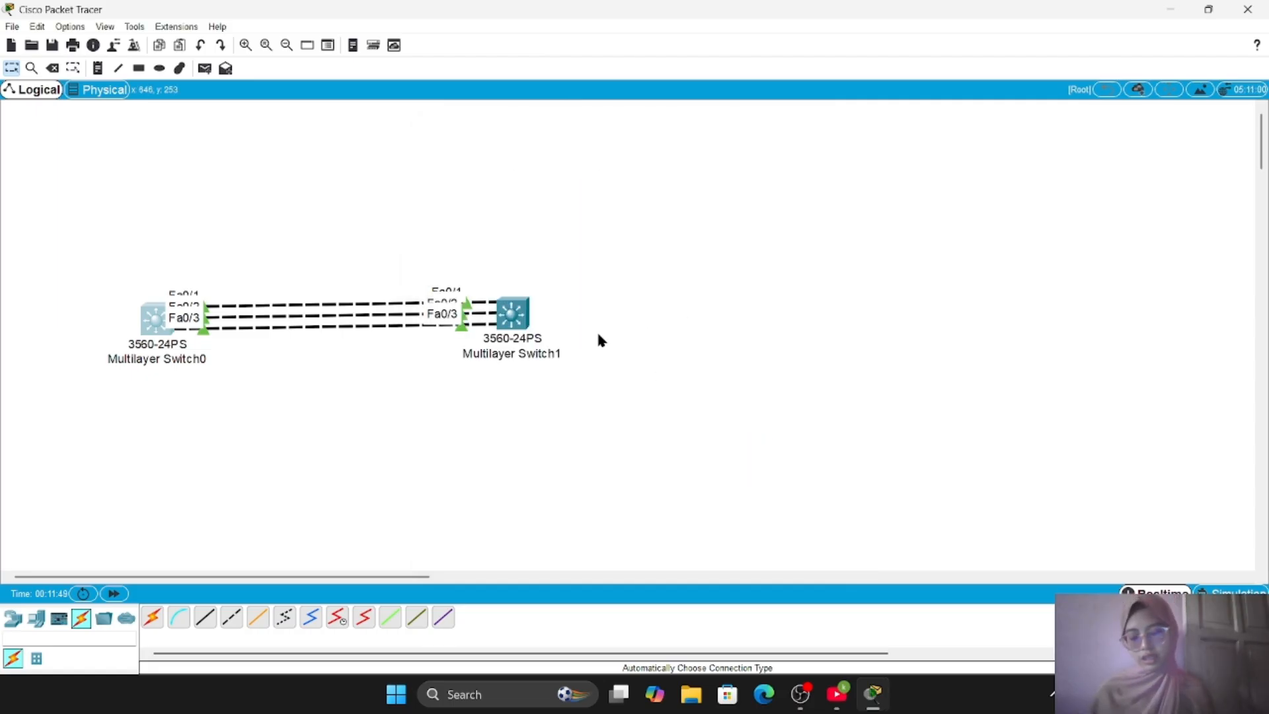